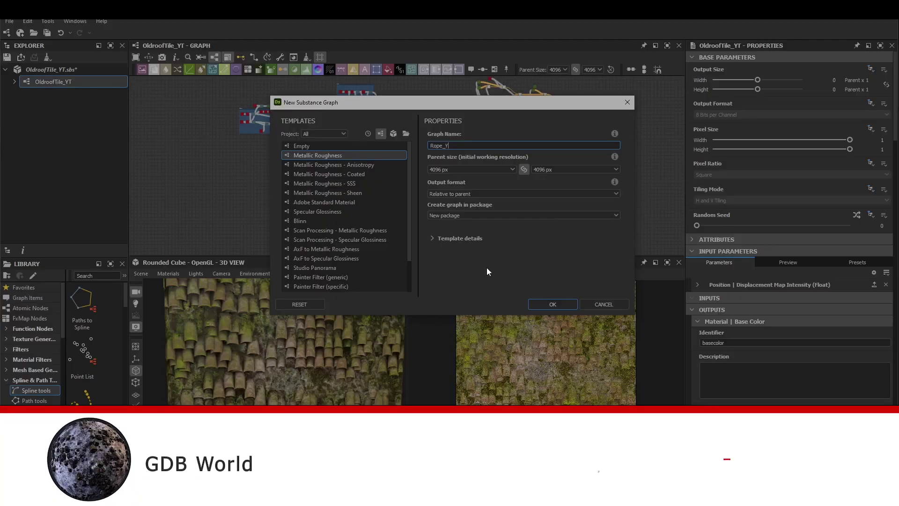
# Create the Metallic Roughness graph Rope_YT in a new package and add a Blend node set to Add (Linear Dodge) feeding the lowest output
pyautogui.click(553, 305)
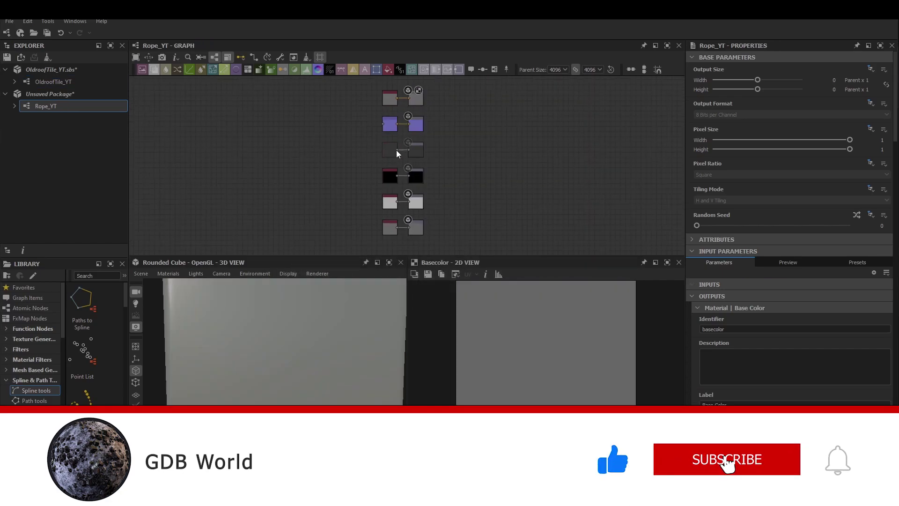
pyautogui.press('space')
pyautogui.click(375, 180)
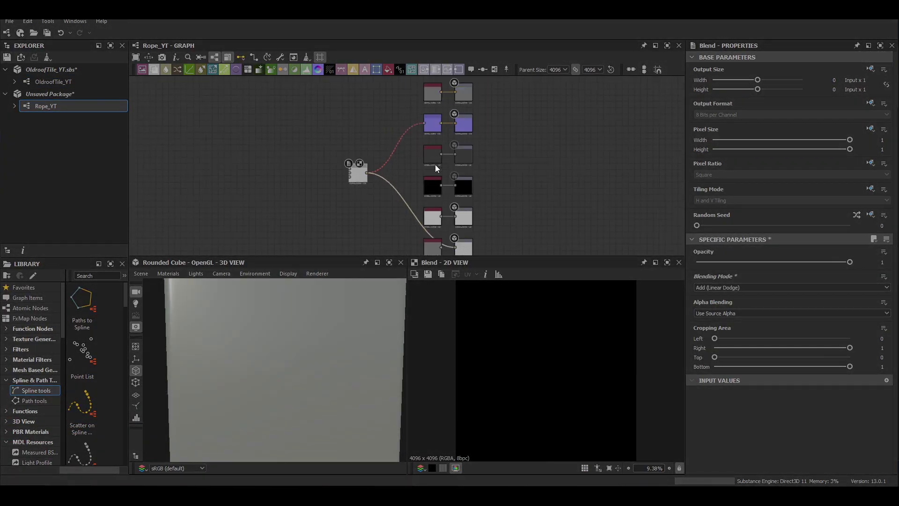
# Add a frame titled "FibreBase 1" in the empty graph area beside the Blend node
pyautogui.scroll(-4, 435, 166)
pyautogui.moveTo(416, 183); pyautogui.dragTo(462, 176, button='middle')
pyautogui.scroll(1, 444, 190)
pyautogui.rightClick(267, 148)
pyautogui.click(287, 179)
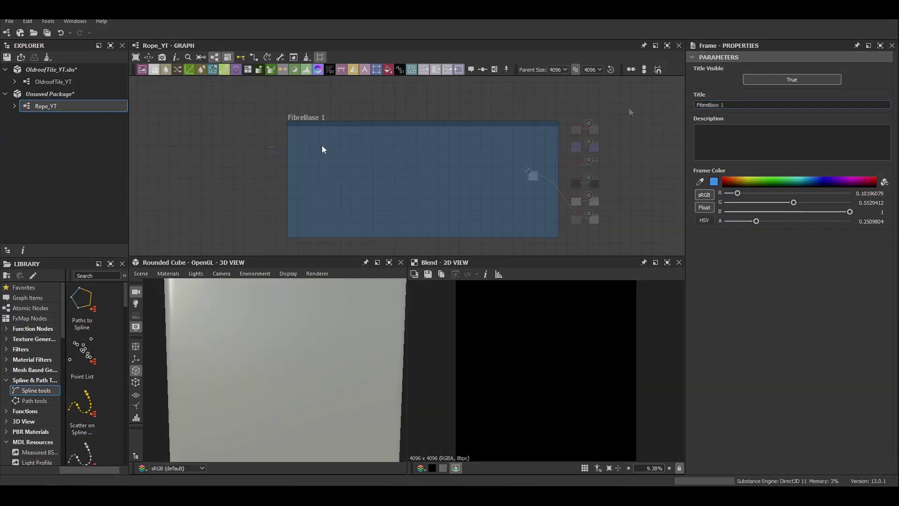
# Add a Gradient Linear 1 node inside the FibreBase 1 frame and set its rotation to 90°
pyautogui.press('space')
pyautogui.write('gra')
pyautogui.press('Down')
pyautogui.press('Down')
pyautogui.press('Down')
pyautogui.press('Down')
pyautogui.press('Down')
pyautogui.press('Down')
pyautogui.press('Return')
pyautogui.doubleClick(305, 142)
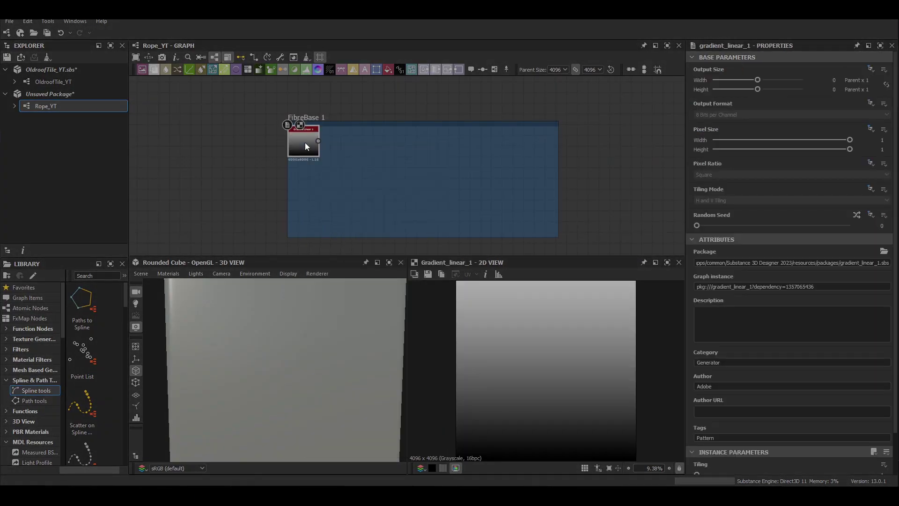
pyautogui.scroll(-2, 721, 412)
pyautogui.click(707, 457)
pyautogui.click(705, 465)
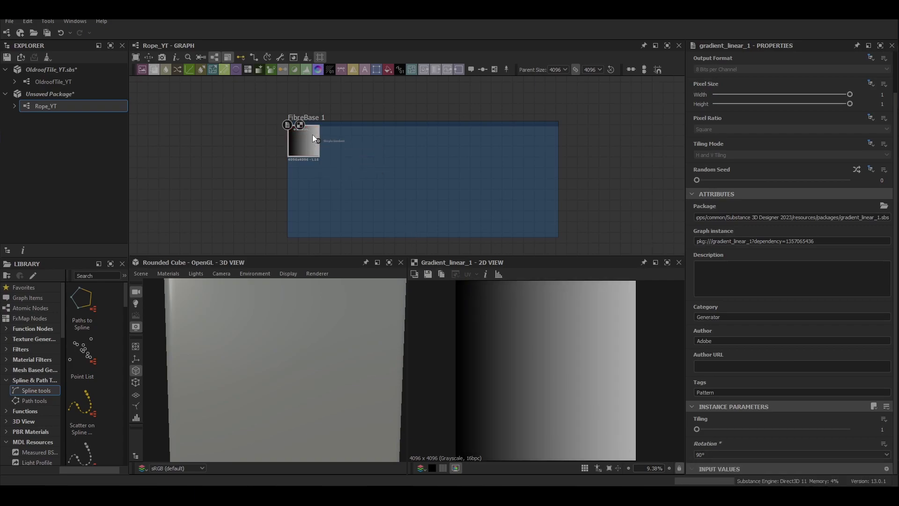
# Add a Gradient Map node fed by the Gradient Linear 1 node
pyautogui.press('space')
pyautogui.write('gr')
pyautogui.click(355, 147)
pyautogui.doubleClick(346, 147)
# Shape the Gradient Map with black ends and light grey keys close to both edges, placing the first inner key at 0.040
pyautogui.click(878, 345)
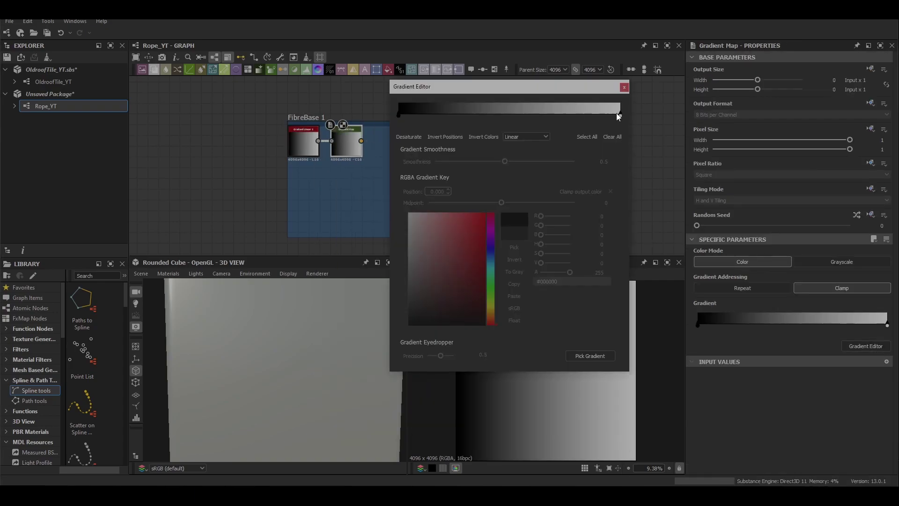
pyautogui.click(618, 115)
pyautogui.click(519, 114)
pyautogui.click(484, 114)
pyautogui.click(400, 115)
pyautogui.click(619, 115)
pyautogui.moveTo(408, 325); pyautogui.dragTo(407, 327)
pyautogui.click(519, 115)
pyautogui.press('Delete')
pyautogui.click(470, 115)
pyautogui.moveTo(554, 115); pyautogui.dragTo(611, 116)
pyautogui.moveTo(470, 115); pyautogui.dragTo(407, 121)
pyautogui.scroll(-3, 569, 421)
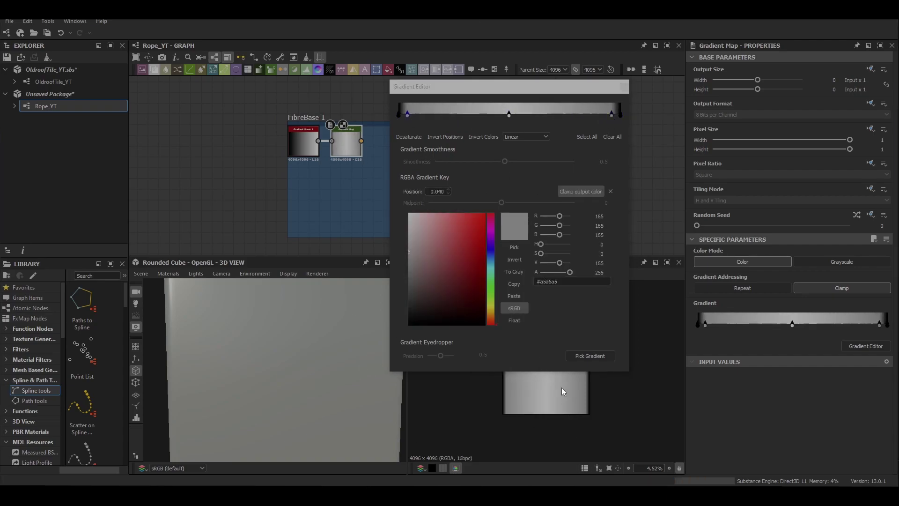
pyautogui.click(623, 87)
# Add a Tile Generator fed by the Gradient Map, set its pattern to Image Input, and raise its X Amount to make many narrow strands
pyautogui.scroll(2, 348, 148)
pyautogui.press('space')
pyautogui.write('tile')
pyautogui.click(383, 209)
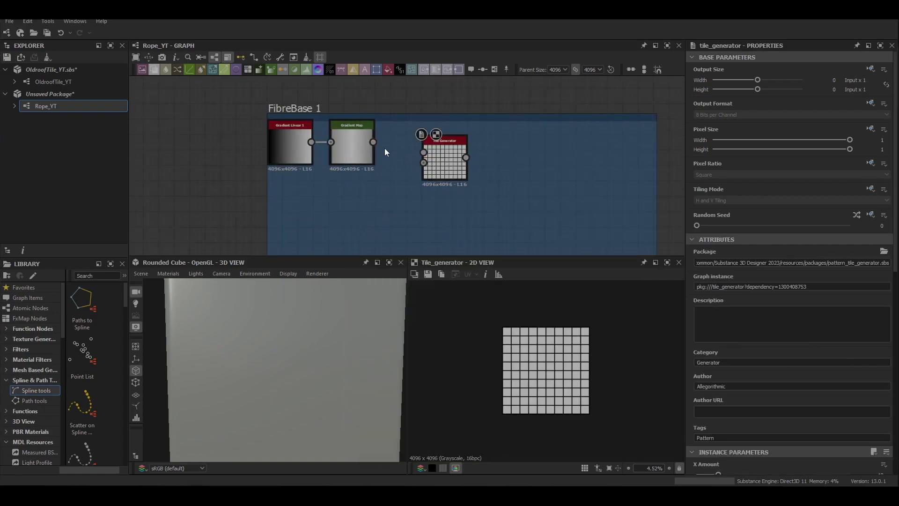
pyautogui.click(718, 396)
pyautogui.scroll(1, 720, 408)
pyautogui.click(719, 409)
pyautogui.scroll(3, 538, 356)
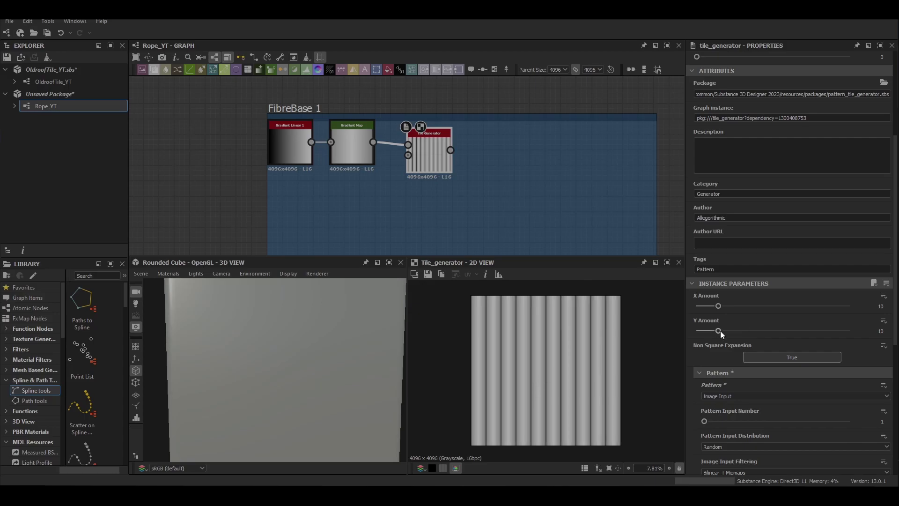
pyautogui.moveTo(736, 306); pyautogui.dragTo(802, 305)
# Soften the Tile Generator output with a Blur node at intensity 0.5
pyautogui.scroll(5, 576, 338)
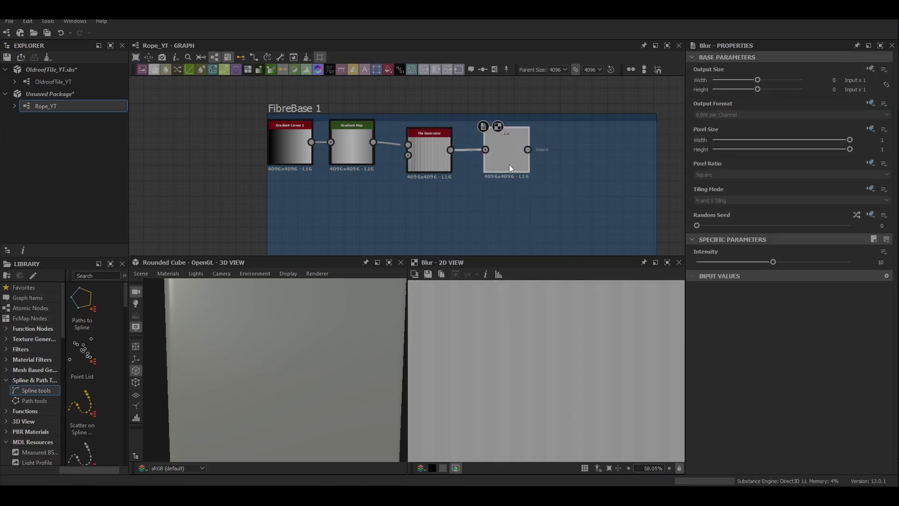
pyautogui.moveTo(773, 262); pyautogui.dragTo(700, 263)
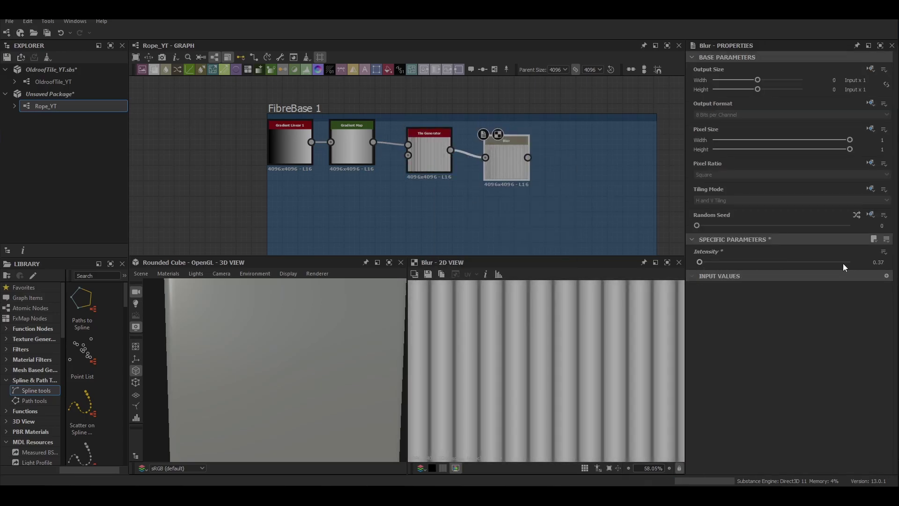
pyautogui.write('.5')
pyautogui.press('Return')
# Add a Non Uniform Blur Grayscale with both inputs fed by the Blur, using 16 samples and intensity 1
pyautogui.scroll(-6, 552, 347)
pyautogui.moveTo(510, 155); pyautogui.dragTo(409, 127, button='middle')
pyautogui.press('space')
pyautogui.write('non')
pyautogui.click(442, 158)
pyautogui.moveTo(425, 129); pyautogui.dragTo(460, 134)
pyautogui.scroll(-5, 765, 344)
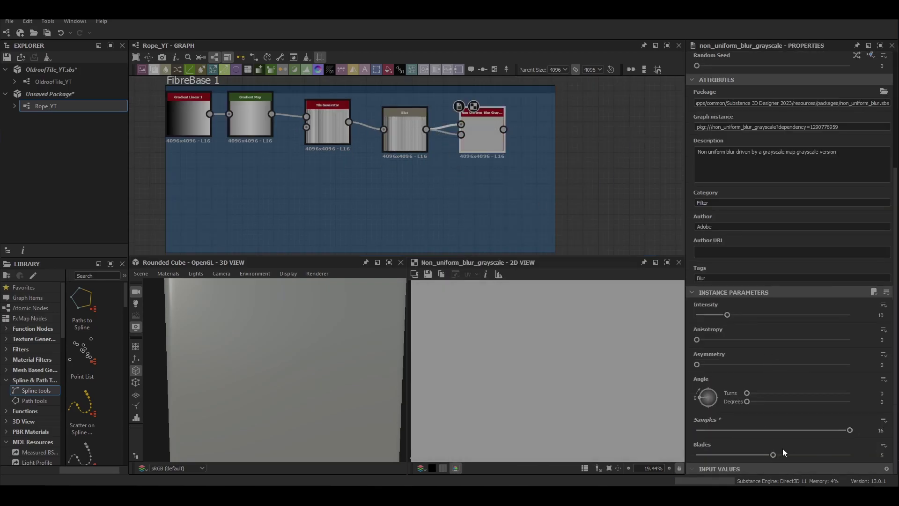
pyautogui.write('1')
pyautogui.press('Return')
# Enlarge the FibreBase 1 frame to make room for more nodes
pyautogui.scroll(2, 507, 353)
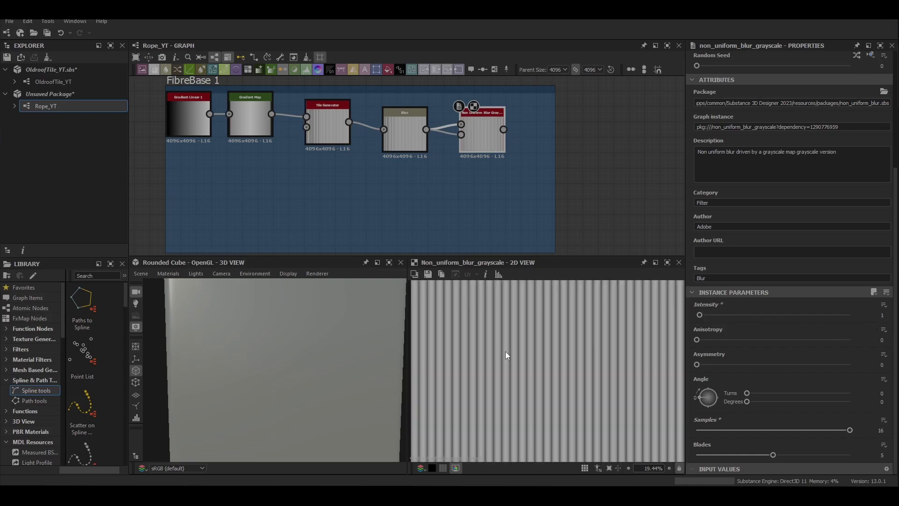
pyautogui.scroll(-4, 546, 364)
pyautogui.scroll(4, 548, 380)
pyautogui.scroll(-6, 549, 380)
pyautogui.scroll(-3, 405, 155)
pyautogui.moveTo(489, 211); pyautogui.dragTo(656, 300)
pyautogui.scroll(-1, 501, 187)
pyautogui.moveTo(501, 188); pyautogui.dragTo(373, 150, button='middle')
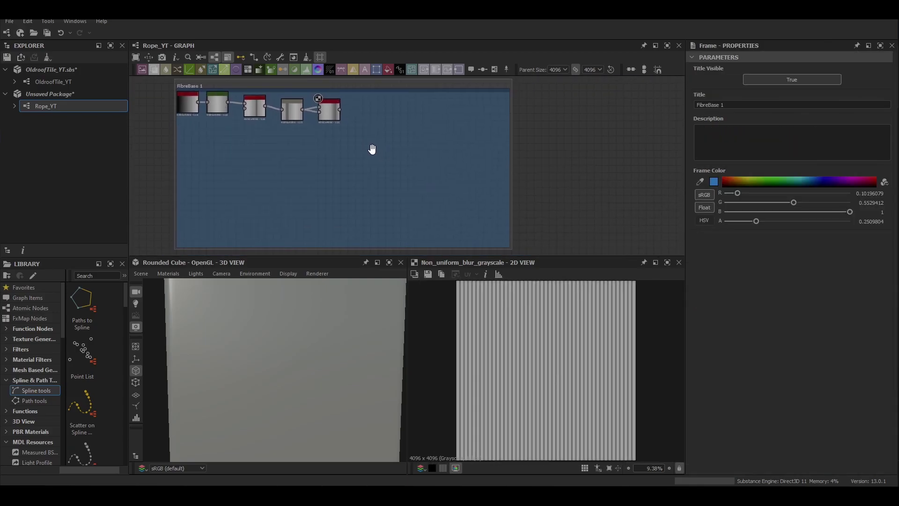
# Add a Waveform 1 node and lower its Pattern, Noise, SizeMax and WaveNumber while raising SizeMin to form one smooth bulging band
pyautogui.press('space')
pyautogui.write('wave')
pyautogui.press('Return')
pyautogui.scroll(-3, 729, 332)
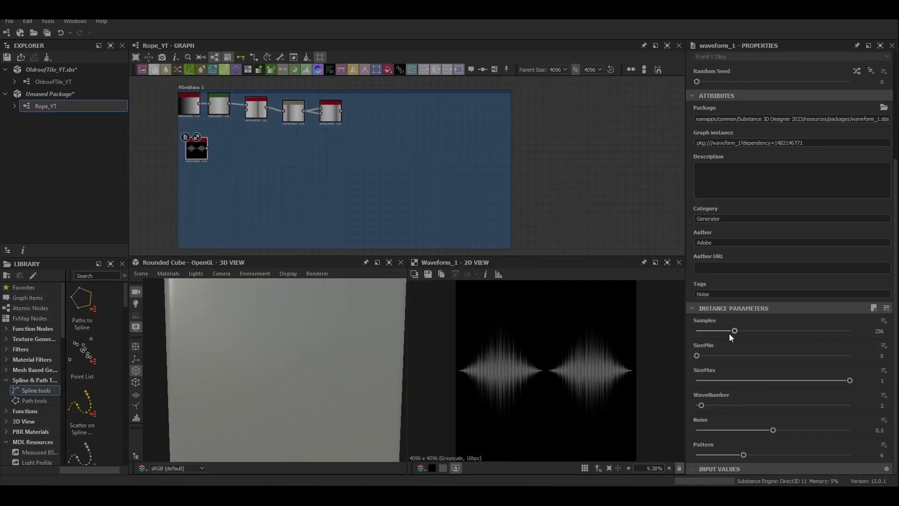
pyautogui.moveTo(742, 456); pyautogui.dragTo(689, 454)
pyautogui.moveTo(773, 430); pyautogui.dragTo(693, 430)
pyautogui.moveTo(842, 380); pyautogui.dragTo(762, 380)
pyautogui.moveTo(701, 405)
pyautogui.mouseDown()
pyautogui.moveTo(676, 404)
pyautogui.moveTo(699, 406)
pyautogui.mouseUp()
pyautogui.moveTo(697, 356)
pyautogui.mouseDown()
pyautogui.moveTo(770, 356)
pyautogui.moveTo(784, 381)
pyautogui.mouseUp()
# Add a Shape node below the Waveform and change its pattern to a smooth rounded dome
pyautogui.scroll(-1, 442, 380)
pyautogui.moveTo(237, 175); pyautogui.dragTo(252, 199, button='middle')
pyautogui.scroll(2, 315, 178)
pyautogui.press('space')
pyautogui.write('sha')
pyautogui.click(304, 221)
pyautogui.scroll(-3, 756, 384)
pyautogui.click(718, 271)
pyautogui.click(716, 290)
# Combine the Waveform and Shape outputs in a Blend node set to Multiply
pyautogui.press('space')
pyautogui.click(344, 210)
pyautogui.moveTo(246, 156); pyautogui.dragTo(302, 171)
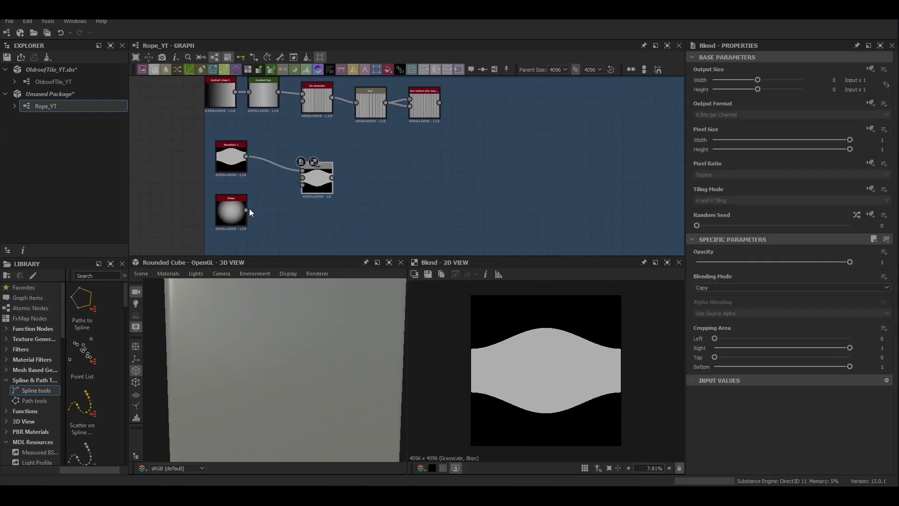
pyautogui.moveTo(246, 210); pyautogui.dragTo(302, 177)
pyautogui.moveTo(318, 188); pyautogui.dragTo(329, 188)
pyautogui.click(791, 287)
pyautogui.click(729, 312)
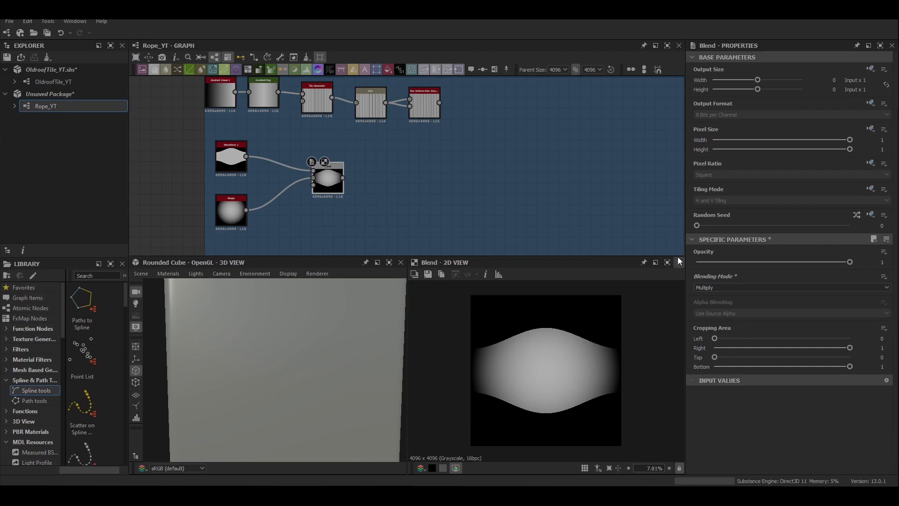
# Add a Blur HQ Grayscale after the Waveform and Shape blend and set its intensity to 11.97
pyautogui.press('space')
pyautogui.write('blur')
pyautogui.click(357, 219)
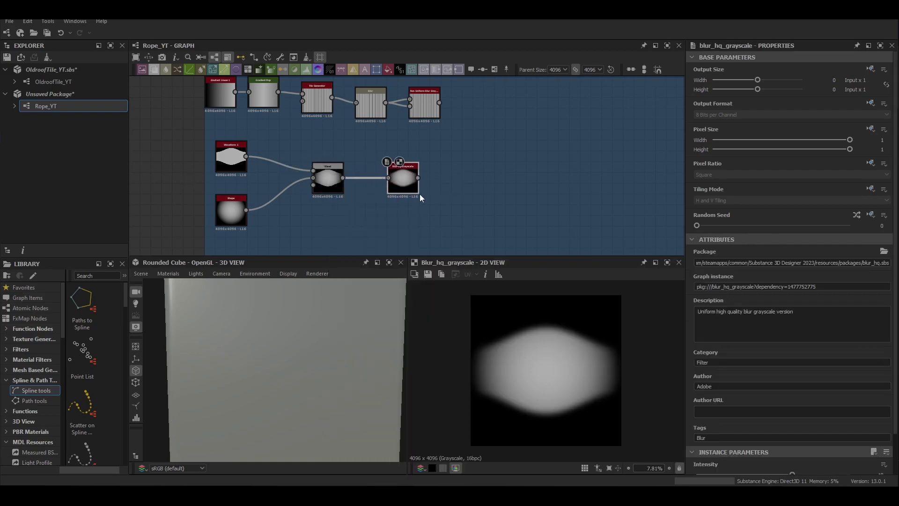
pyautogui.scroll(-2, 815, 434)
pyautogui.moveTo(792, 430); pyautogui.dragTo(813, 432)
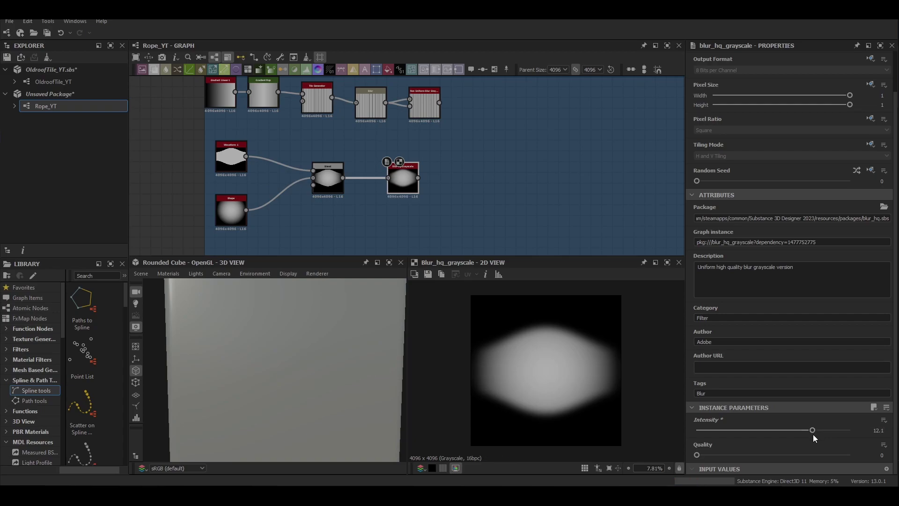
pyautogui.scroll(5, 557, 367)
pyautogui.moveTo(543, 370); pyautogui.dragTo(539, 387, button='middle')
pyautogui.scroll(-3, 484, 381)
pyautogui.click(811, 430)
# Add a Levels node fed by the Non Uniform Blur Grayscale of the strands and align it in the upper chain
pyautogui.scroll(-2, 482, 407)
pyautogui.moveTo(480, 201); pyautogui.dragTo(553, 228, button='middle')
pyautogui.moveTo(500, 137); pyautogui.dragTo(493, 136)
pyautogui.moveTo(556, 138); pyautogui.dragTo(528, 145, button='middle')
pyautogui.press('space')
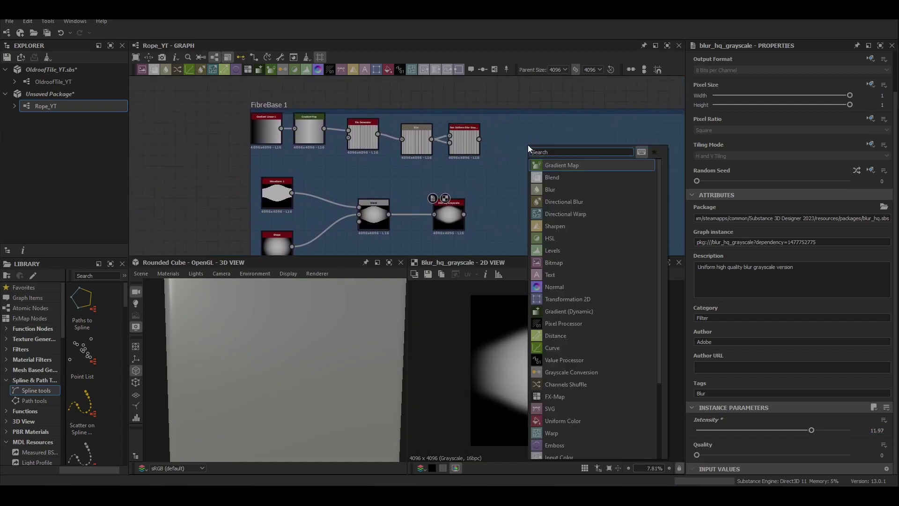
pyautogui.write('lev')
pyautogui.press('Return')
pyautogui.moveTo(479, 139); pyautogui.dragTo(509, 149)
pyautogui.moveTo(524, 152); pyautogui.dragTo(513, 142)
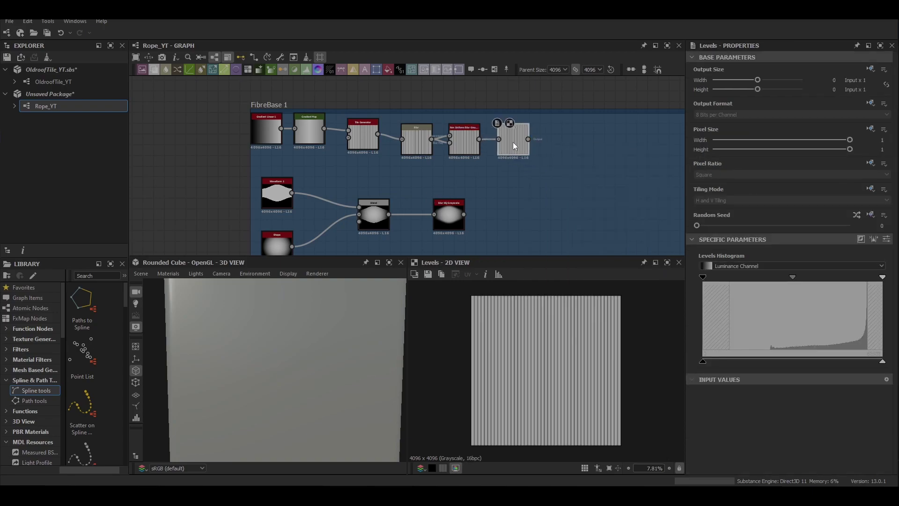
# Add a Directional Warp after Levels and feed the Blur HQ Grayscale into its intensity input
pyautogui.press('space')
pyautogui.write('directional')
pyautogui.press('Return')
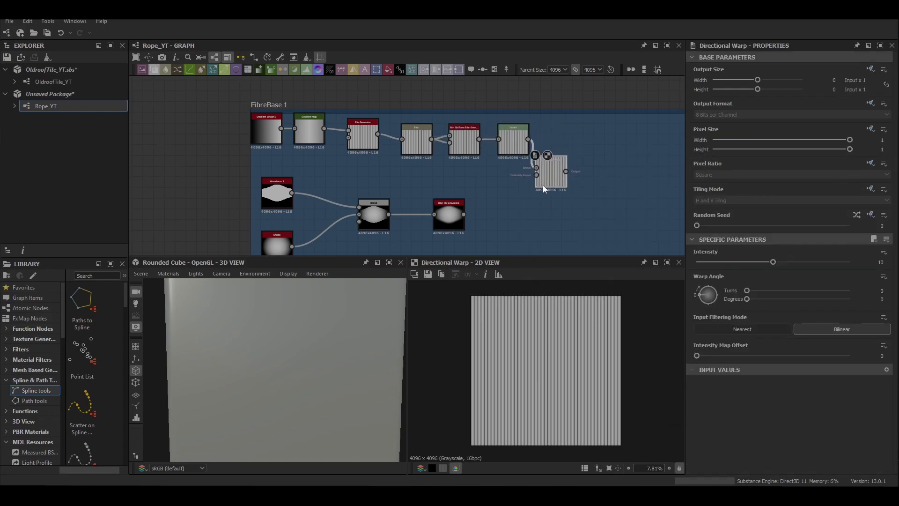
pyautogui.moveTo(542, 185); pyautogui.dragTo(547, 174)
pyautogui.moveTo(464, 214)
pyautogui.mouseDown()
pyautogui.moveTo(533, 183)
pyautogui.moveTo(541, 164)
pyautogui.mouseUp()
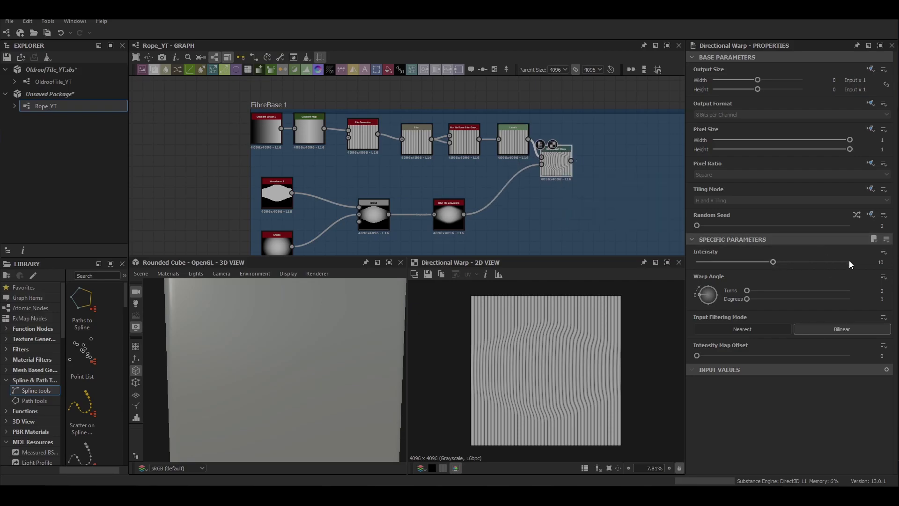
# Set the Directional Warp intensity to 80 and turn its warp angle so the strands bend the other way
pyautogui.moveTo(830, 262); pyautogui.dragTo(878, 261)
pyautogui.write('0')
pyautogui.press('Return')
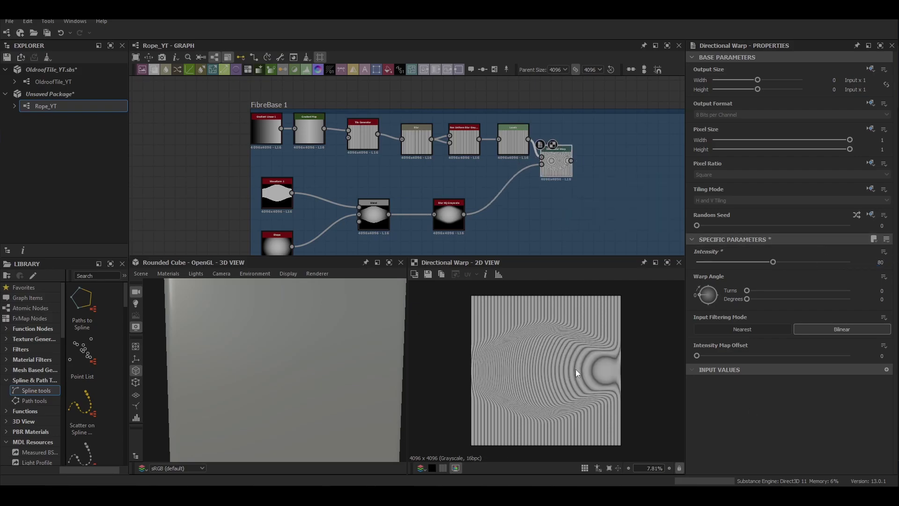
pyautogui.scroll(2, 575, 369)
pyautogui.moveTo(705, 301); pyautogui.dragTo(720, 284)
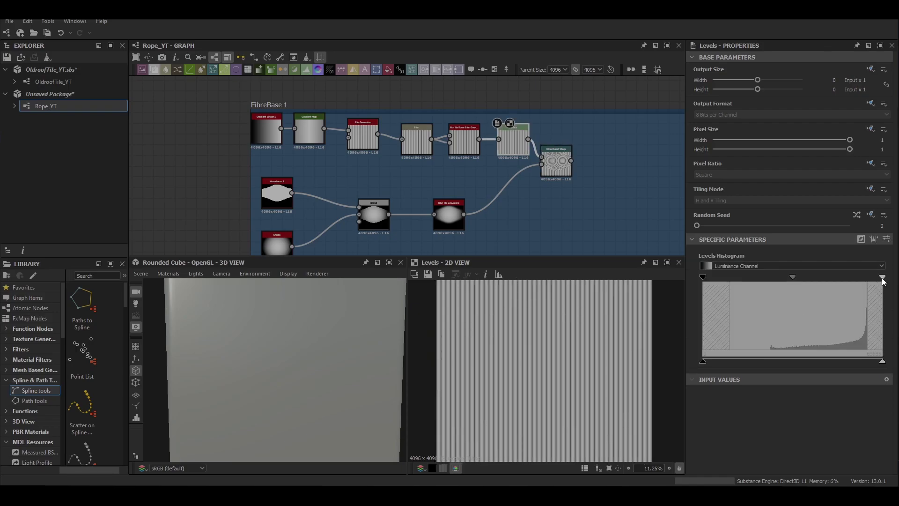
# Lower the input white point of the strands' Levels node and check the result on the Directional Warp
pyautogui.moveTo(882, 277); pyautogui.dragTo(850, 279)
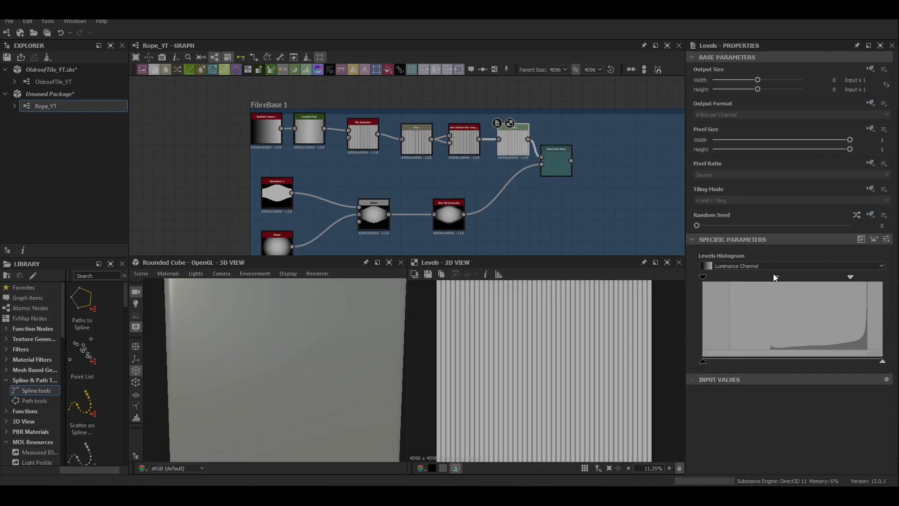
pyautogui.moveTo(776, 277)
pyautogui.mouseDown()
pyautogui.moveTo(784, 278)
pyautogui.moveTo(784, 263)
pyautogui.moveTo(774, 269)
pyautogui.mouseUp()
pyautogui.scroll(8, 567, 345)
pyautogui.doubleClick(555, 161)
pyautogui.scroll(-5, 568, 361)
pyautogui.scroll(6, 567, 361)
pyautogui.scroll(-11, 646, 319)
# Add a Blend node with the Directional Warp as foreground and the Blur HQ Grayscale as background
pyautogui.moveTo(507, 167); pyautogui.dragTo(470, 153, button='middle')
pyautogui.click(487, 191)
pyautogui.press('space')
pyautogui.write('blend')
pyautogui.press('Return')
pyautogui.moveTo(556, 196); pyautogui.dragTo(588, 197)
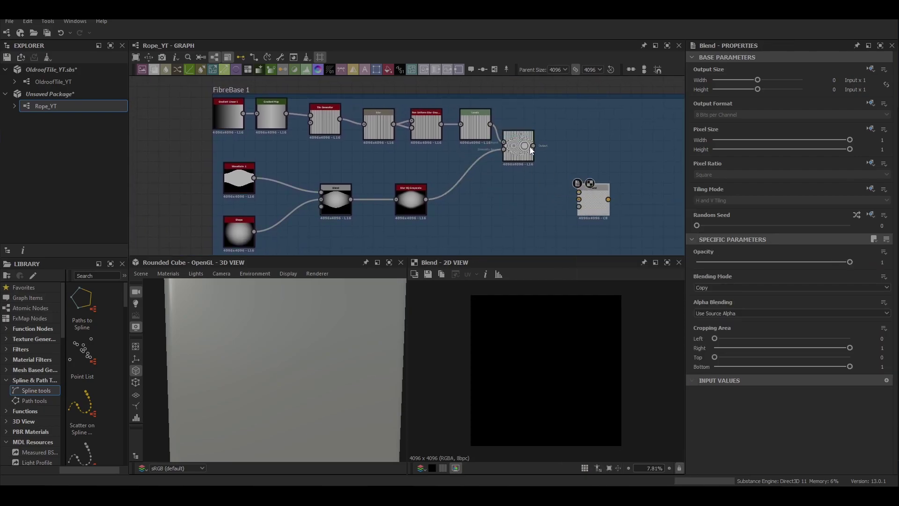
pyautogui.moveTo(533, 146); pyautogui.dragTo(578, 192)
pyautogui.moveTo(425, 199); pyautogui.dragTo(514, 198)
pyautogui.moveTo(596, 213); pyautogui.dragTo(627, 130, button='middle')
# Mask the new Blend with a Non Uniform Blur Grayscale at intensity 0, fed in both inputs by the Waveform and Shape blend
pyautogui.press('space')
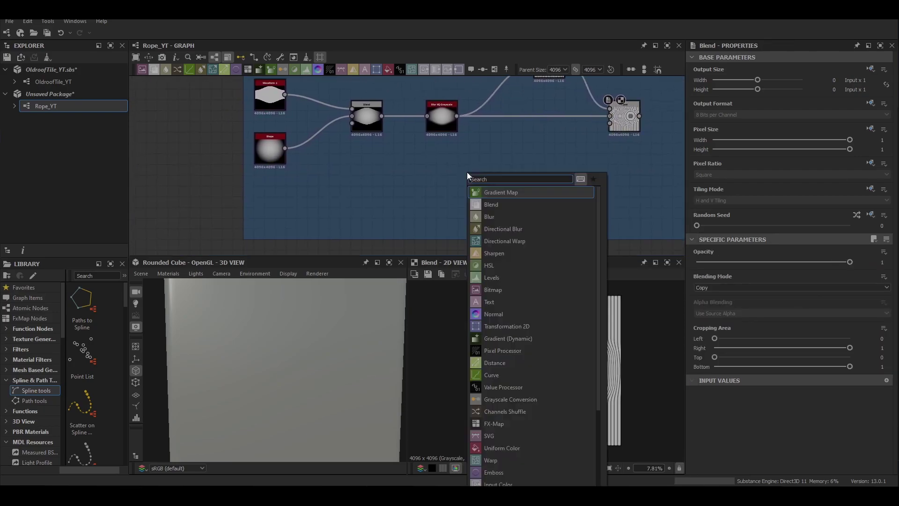
pyautogui.write('non')
pyautogui.click(533, 229)
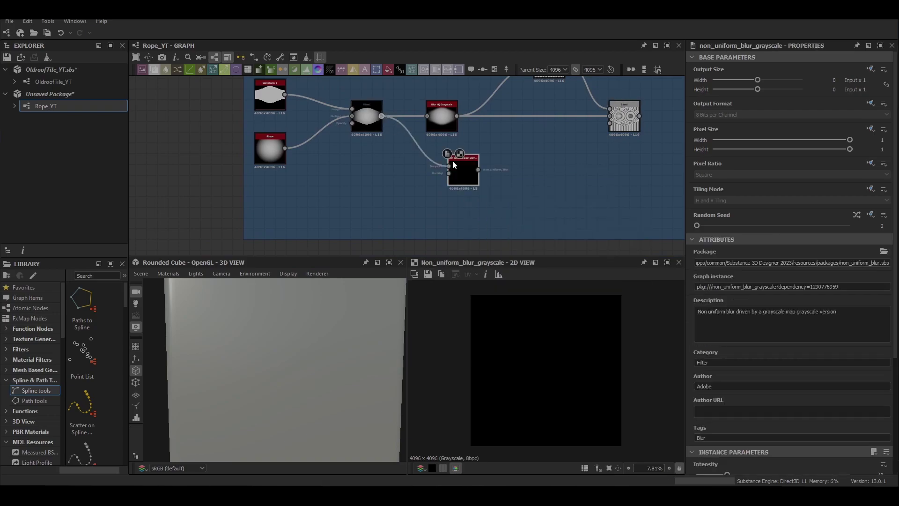
pyautogui.moveTo(478, 170); pyautogui.dragTo(609, 123)
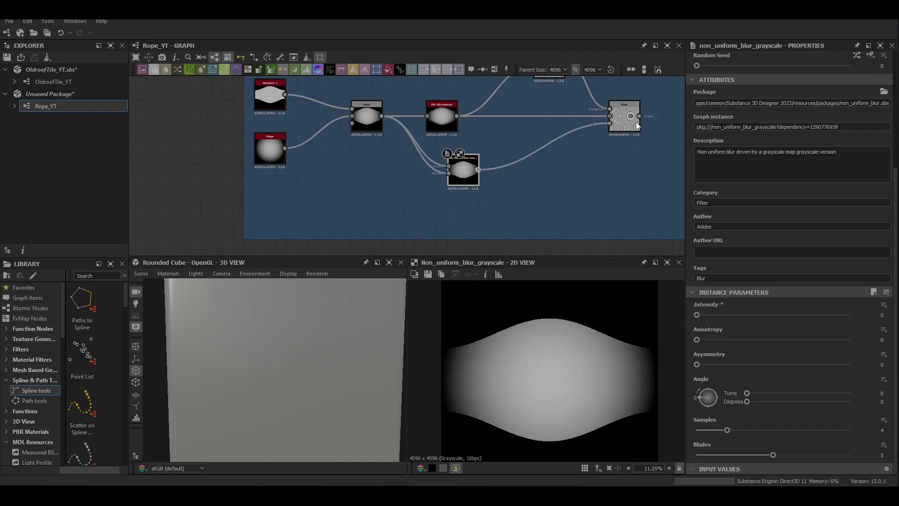
# Set the masked Blend to Multiply with an opacity of 0.02
pyautogui.click(624, 117)
pyautogui.moveTo(624, 117); pyautogui.dragTo(452, 185, button='middle')
pyautogui.click(722, 287)
pyautogui.click(721, 314)
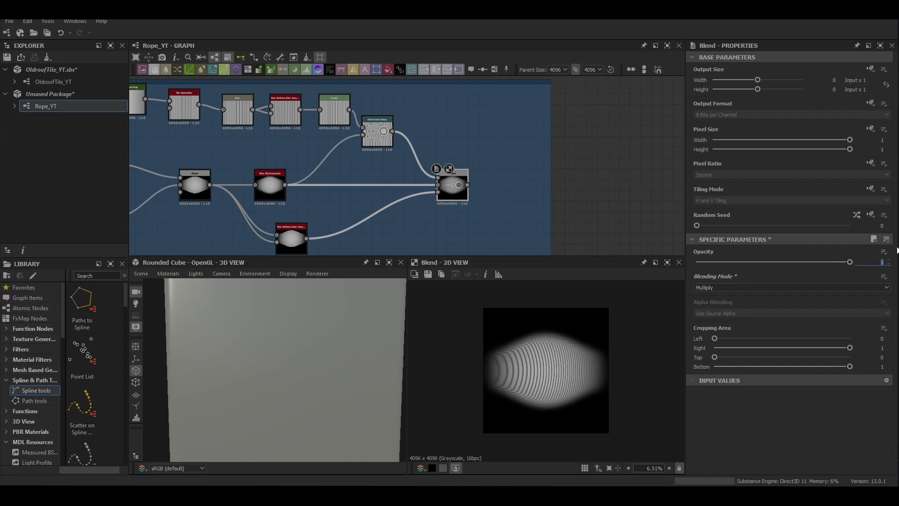
pyautogui.write('0.02')
pyautogui.press('Return')
pyautogui.scroll(3, 560, 372)
pyautogui.scroll(-3, 457, 178)
# Add a Levels node after the final FibreBase 1 blend and raise its input black point
pyautogui.moveTo(457, 178); pyautogui.dragTo(386, 179, button='middle')
pyautogui.press('space')
pyautogui.write('lev')
pyautogui.click(413, 201)
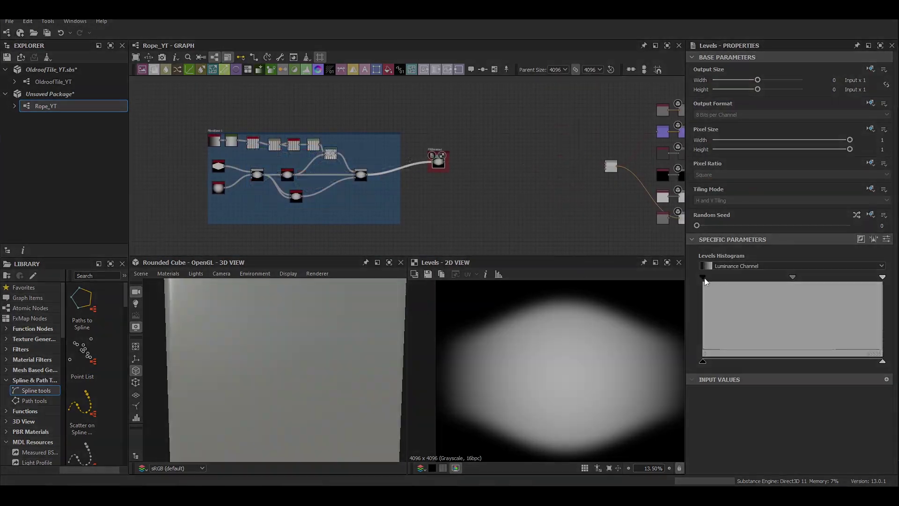
pyautogui.moveTo(704, 278); pyautogui.dragTo(757, 277)
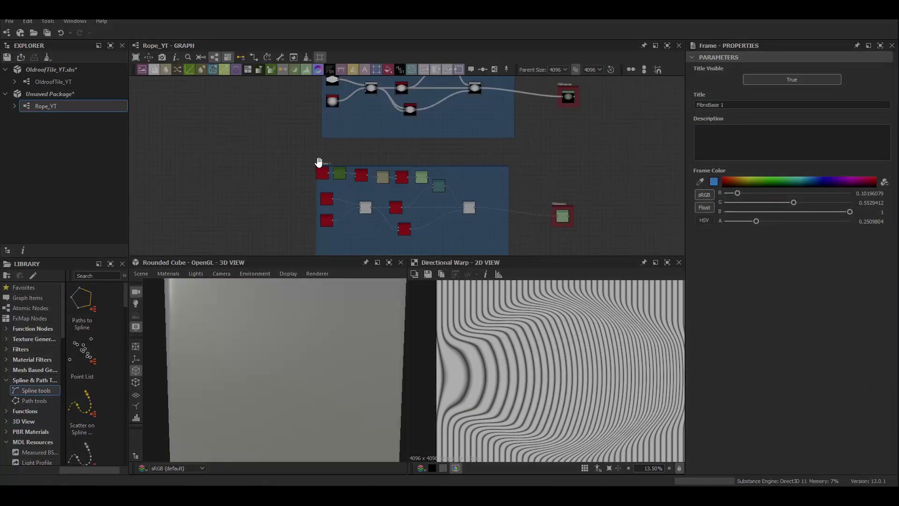
# Duplicate the FibreBase 1 network below the original and retitle the copied frame "FibreBase 2"
pyautogui.click(723, 105)
pyautogui.write('2')
pyautogui.moveTo(516, 193); pyautogui.dragTo(501, 164, button='middle')
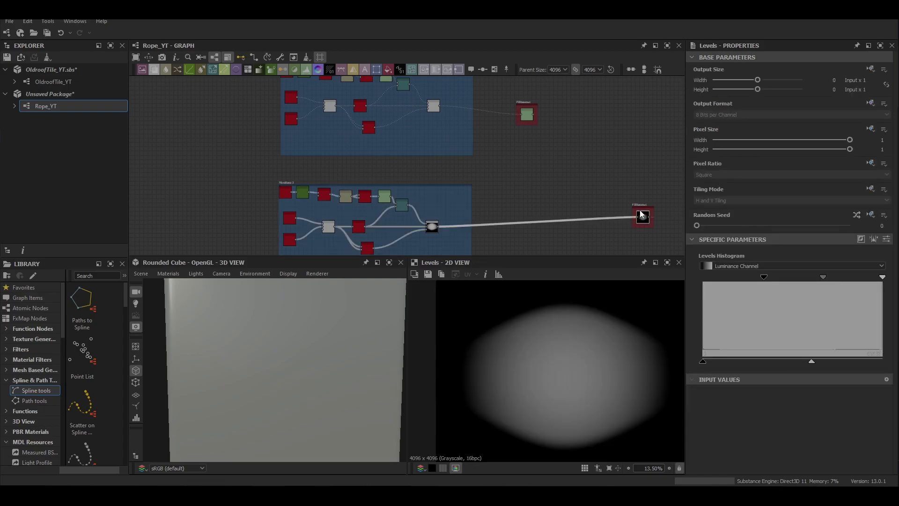
# Arrange the duplicated FibreBase networks' Levels output nodes in a column beside their frames
pyautogui.moveTo(638, 214); pyautogui.dragTo(572, 252)
pyautogui.scroll(3, 517, 229)
pyautogui.scroll(-6, 530, 142)
pyautogui.click(525, 175)
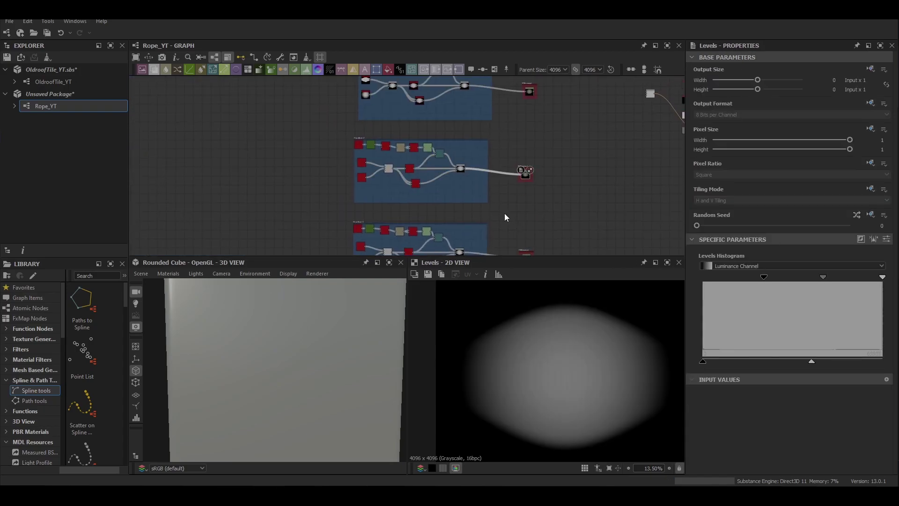
# Vary the duplicated FibreBase networks by changing node parameters and the Directional Warp's warp angle
pyautogui.moveTo(494, 228); pyautogui.dragTo(487, 182, button='middle')
pyautogui.scroll(4, 461, 136)
pyautogui.doubleClick(412, 140)
pyautogui.click(478, 112)
pyautogui.moveTo(705, 312); pyautogui.dragTo(695, 309)
pyautogui.moveTo(484, 181); pyautogui.dragTo(494, 181)
pyautogui.moveTo(553, 117); pyautogui.dragTo(439, 33, button='middle')
pyautogui.scroll(3, 357, 172)
pyautogui.moveTo(835, 290); pyautogui.dragTo(786, 289)
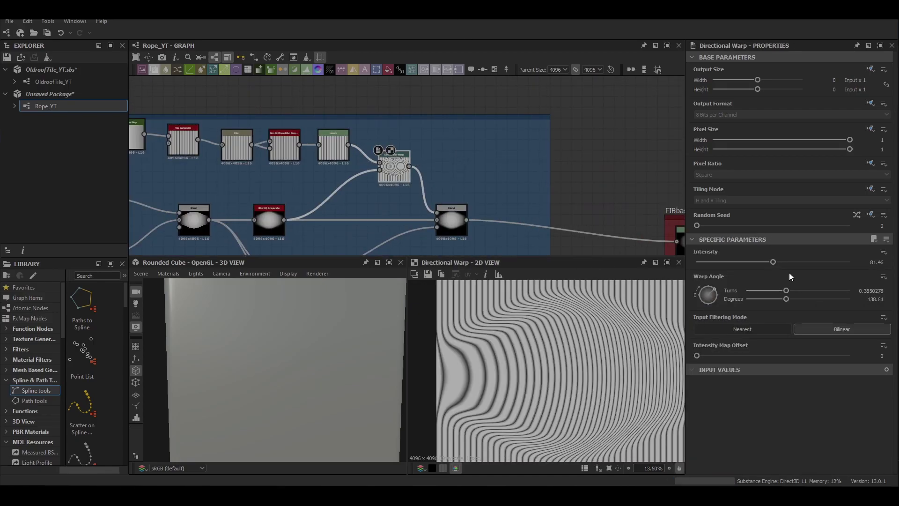
pyautogui.moveTo(708, 294); pyautogui.dragTo(699, 284)
# Add a Tile Generator beside the FIBbaseout nodes and connect the first FIBbaseout Levels to it
pyautogui.scroll(-5, 608, 178)
pyautogui.moveTo(585, 178); pyautogui.dragTo(365, 197, button='middle')
pyautogui.press('space')
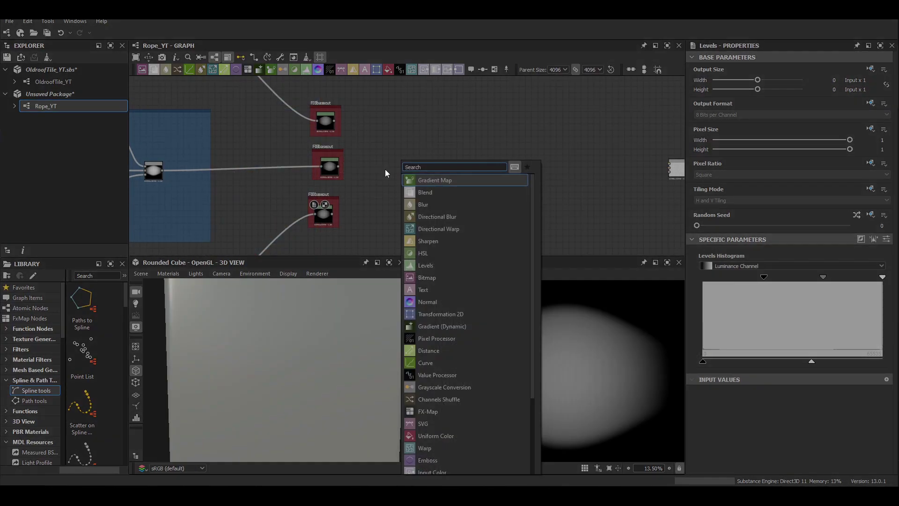
pyautogui.write('tile')
pyautogui.press('Down')
pyautogui.press('Down')
pyautogui.press('Down')
pyautogui.press('Down')
pyautogui.press('Return')
pyautogui.scroll(2, 356, 117)
pyautogui.moveTo(319, 128); pyautogui.dragTo(400, 179)
# Set the Tile Generator's pattern to Image Input with 3 pattern inputs and connect the remaining two FIBbaseout Levels nodes
pyautogui.scroll(-5, 746, 392)
pyautogui.click(721, 312)
pyautogui.click(718, 320)
pyautogui.moveTo(704, 337); pyautogui.dragTo(762, 338)
pyautogui.scroll(3, 283, 215)
pyautogui.moveTo(356, 178); pyautogui.dragTo(488, 151)
pyautogui.scroll(-1, 421, 197)
pyautogui.moveTo(419, 216); pyautogui.dragTo(424, 132, button='middle')
pyautogui.moveTo(363, 195); pyautogui.dragTo(485, 80)
pyautogui.moveTo(489, 84); pyautogui.dragTo(417, 168, button='middle')
pyautogui.moveTo(430, 146); pyautogui.dragTo(430, 164)
# Reduce the Tile Generator to a single row, with Interstice Y at 0.7 and its Random at 0.03
pyautogui.moveTo(713, 247); pyautogui.dragTo(704, 222)
pyautogui.scroll(-5, 701, 309)
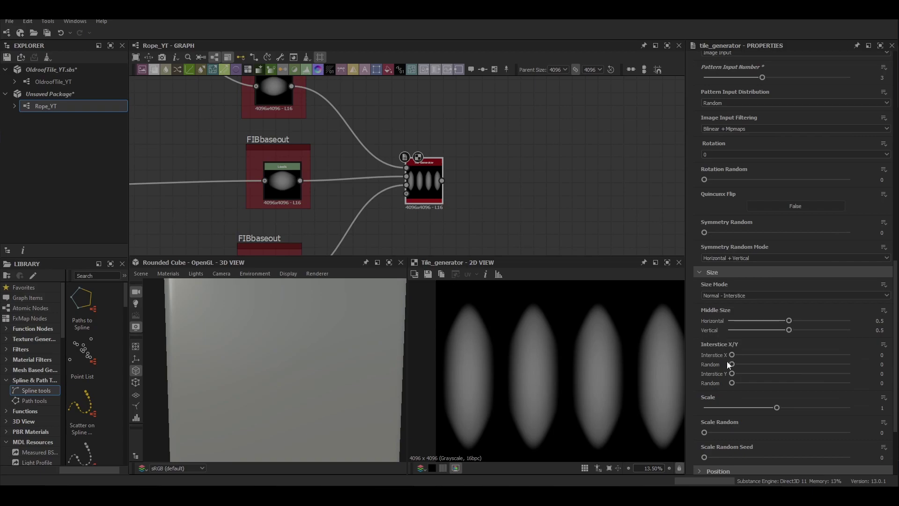
pyautogui.click(695, 358)
pyautogui.scroll(-5, 727, 361)
pyautogui.moveTo(731, 298); pyautogui.dragTo(790, 298)
pyautogui.moveTo(732, 317); pyautogui.dragTo(799, 320)
pyautogui.scroll(-14, 751, 384)
pyautogui.click(725, 403)
pyautogui.click(718, 421)
pyautogui.scroll(12, 715, 404)
pyautogui.moveTo(758, 342); pyautogui.dragTo(735, 364)
# Set the Tile Generator's Scale to 2 and its Scale Random to 0.13
pyautogui.click(881, 389)
pyautogui.write('2')
pyautogui.press('Return')
pyautogui.scroll(-4, 610, 385)
pyautogui.scroll(-1, 759, 364)
pyautogui.moveTo(704, 386); pyautogui.dragTo(723, 385)
# Set the Tile Generator's pattern rotation to 35 degrees
pyautogui.scroll(-1, 551, 375)
pyautogui.scroll(-8, 743, 406)
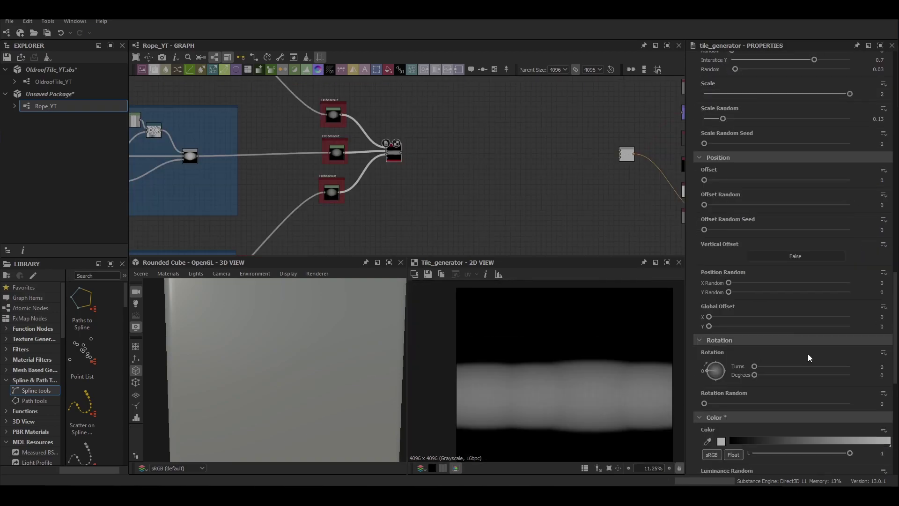
pyautogui.scroll(-2, 807, 353)
pyautogui.moveTo(708, 314); pyautogui.dragTo(706, 309)
pyautogui.click(880, 319)
pyautogui.write('35')
pyautogui.press('Return')
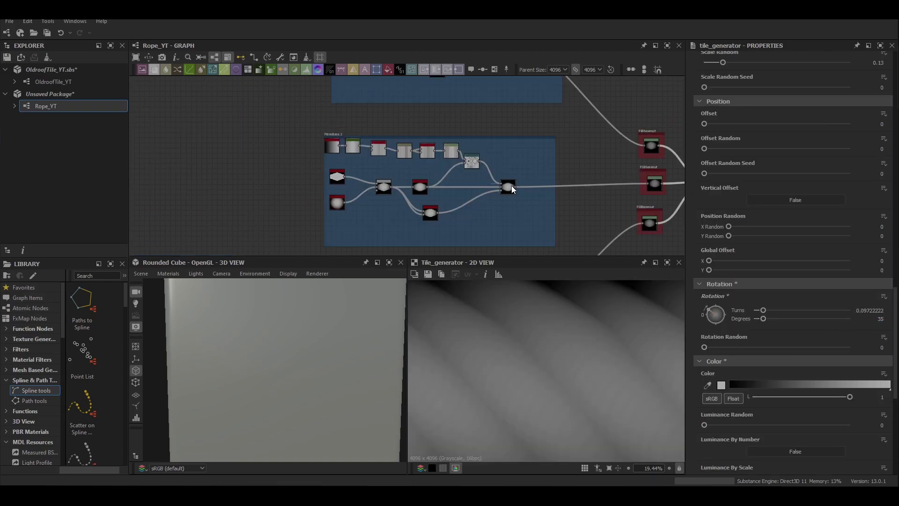
# Add a Directional Warp after the Tile Generator and connect its output to the Blend that feeds the material outputs
pyautogui.moveTo(568, 170); pyautogui.dragTo(455, 174, button='middle')
pyautogui.click(531, 221)
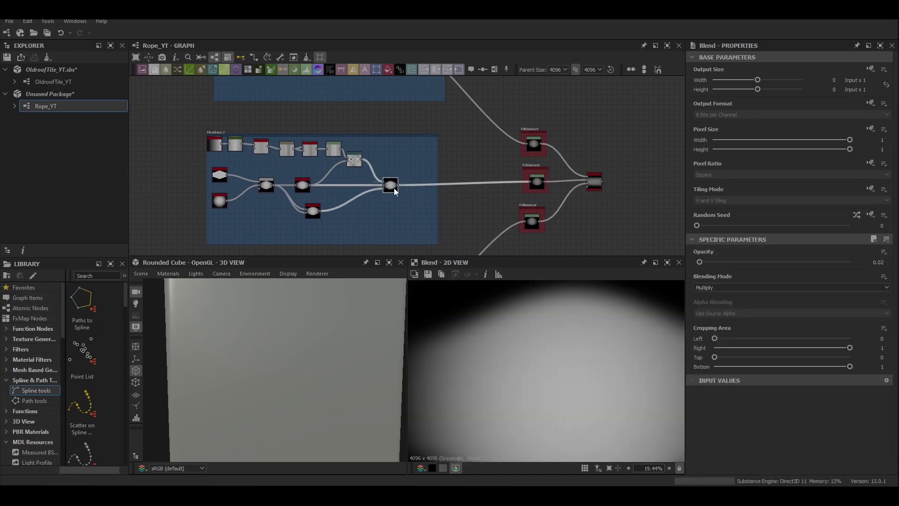
pyautogui.click(593, 183)
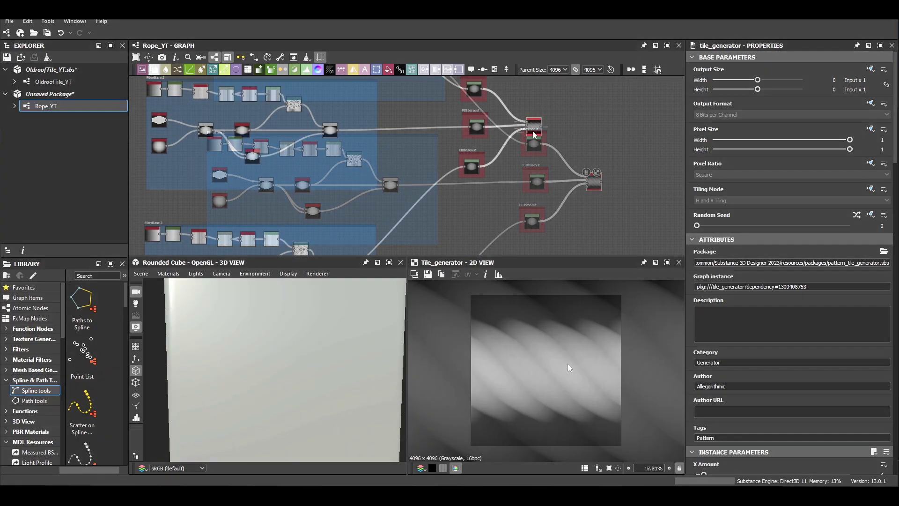
pyautogui.press('space')
pyautogui.write('DIREC')
pyautogui.click(561, 160)
pyautogui.moveTo(536, 135); pyautogui.dragTo(600, 124)
pyautogui.moveTo(600, 124); pyautogui.dragTo(389, 180, button='middle')
pyautogui.moveTo(392, 177); pyautogui.dragTo(557, 186)
# Add a Perlin Noise with Scale 7 and feed it into the new Directional Warp's intensity input
pyautogui.scroll(-5, 338, 357)
pyautogui.press('space')
pyautogui.write('PER')
pyautogui.press('Return')
pyautogui.scroll(4, 387, 184)
pyautogui.moveTo(340, 202); pyautogui.dragTo(364, 173)
pyautogui.scroll(-3, 757, 386)
pyautogui.moveTo(771, 402); pyautogui.dragTo(716, 401)
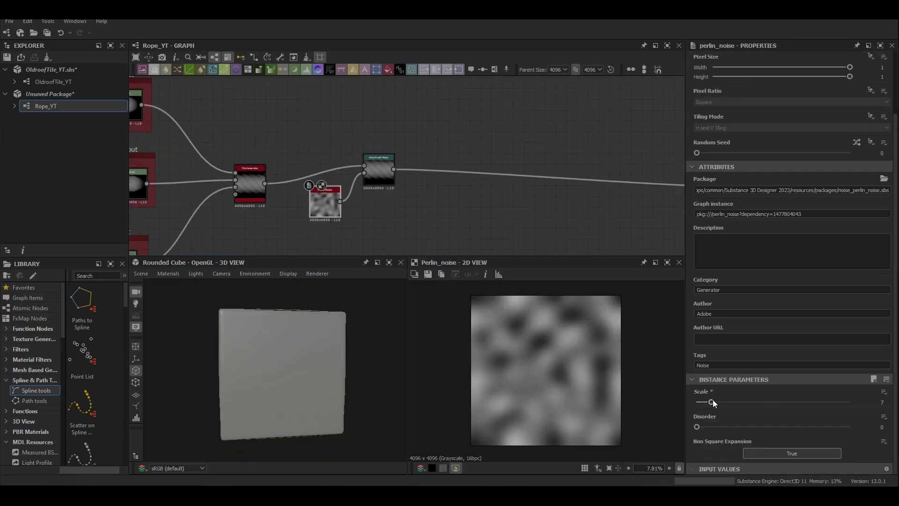
pyautogui.doubleClick(368, 180)
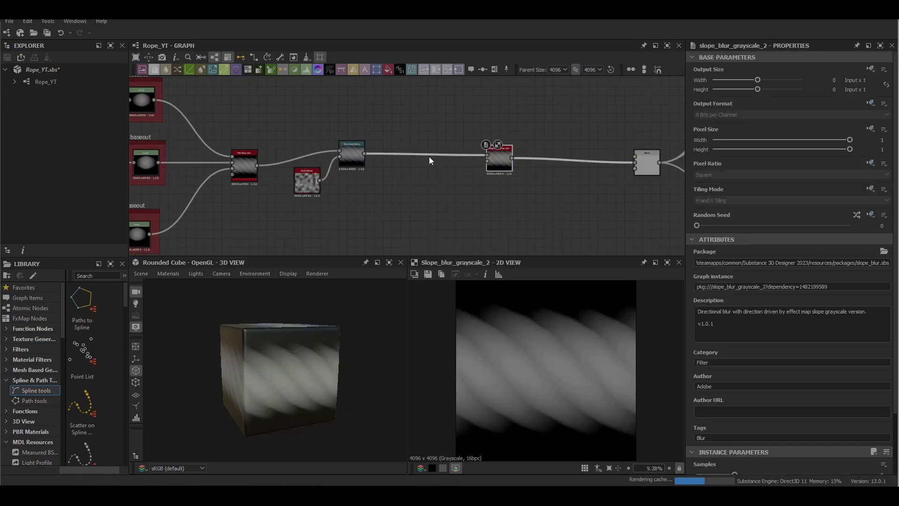
# Add a Clouds 3 noise node below the link between the Directional Warp and the Slope Blur Grayscale
pyautogui.press('space')
pyautogui.press('Escape')
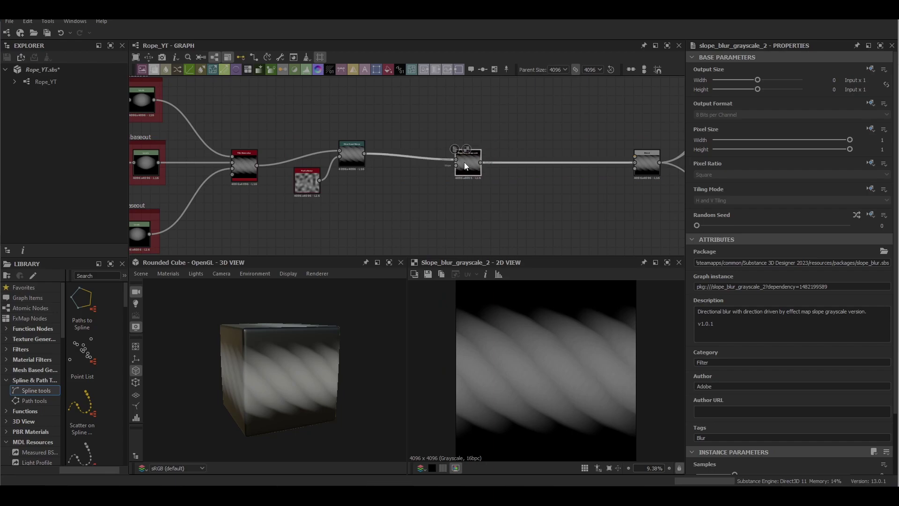
pyautogui.scroll(3, 420, 173)
pyautogui.press('space')
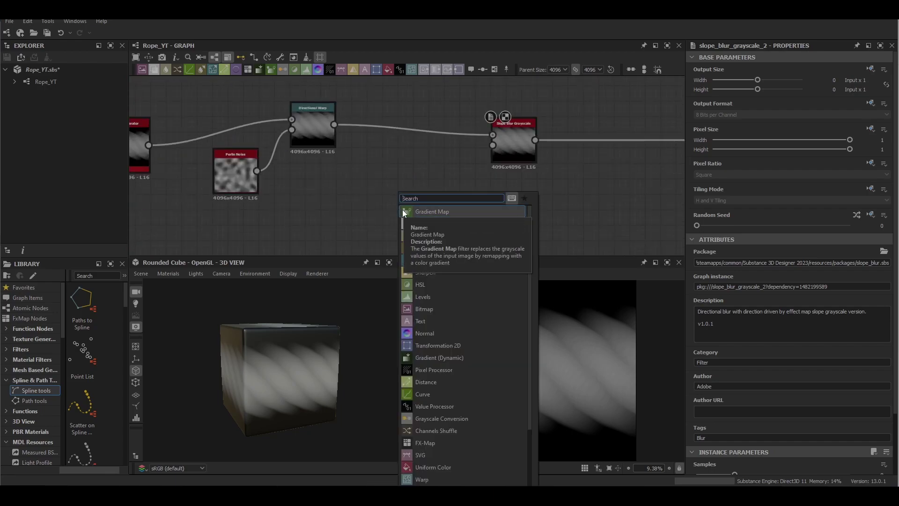
pyautogui.write('cloud')
pyautogui.click(430, 236)
pyautogui.moveTo(402, 203); pyautogui.dragTo(280, 190, button='middle')
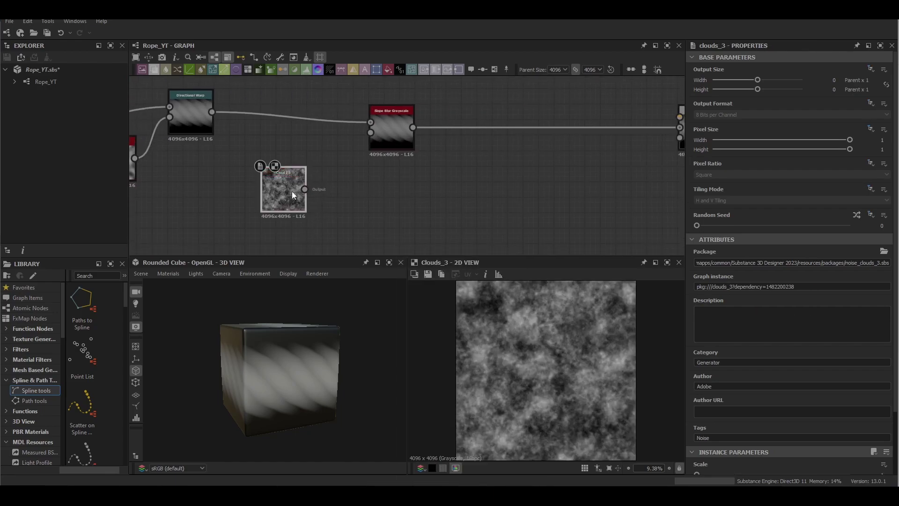
pyautogui.moveTo(280, 190); pyautogui.dragTo(268, 227)
# Add a Directional Warp fed in both inputs by Clouds 3, with intensity 20 and a warp angle of 86.96 degrees
pyautogui.press('space')
pyautogui.write('direct')
pyautogui.click(314, 222)
pyautogui.moveTo(317, 225); pyautogui.dragTo(278, 208, button='middle')
pyautogui.moveTo(313, 215); pyautogui.dragTo(297, 200)
pyautogui.moveTo(235, 219); pyautogui.dragTo(297, 222)
pyautogui.moveTo(773, 261); pyautogui.dragTo(850, 261)
pyautogui.click(708, 287)
pyautogui.scroll(2, 608, 352)
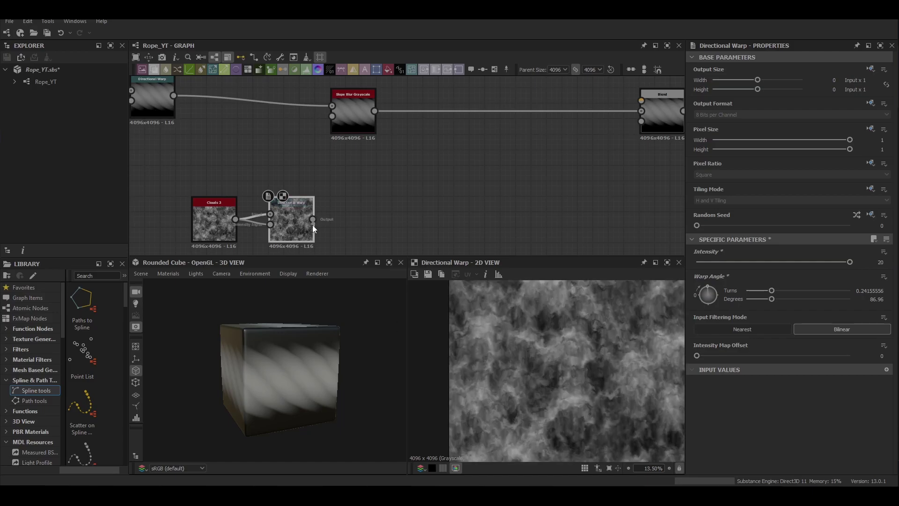
# Feed the warped clouds into the Slope Blur Grayscale's slope input, with Samples at 32 and Intensity at -16
pyautogui.moveTo(313, 219); pyautogui.dragTo(332, 116)
pyautogui.moveTo(299, 384); pyautogui.dragTo(270, 386)
pyautogui.scroll(5, 270, 386)
pyautogui.doubleClick(353, 115)
pyautogui.scroll(-3, 737, 297)
pyautogui.moveTo(734, 404); pyautogui.dragTo(850, 404)
pyautogui.moveTo(792, 429); pyautogui.dragTo(681, 453)
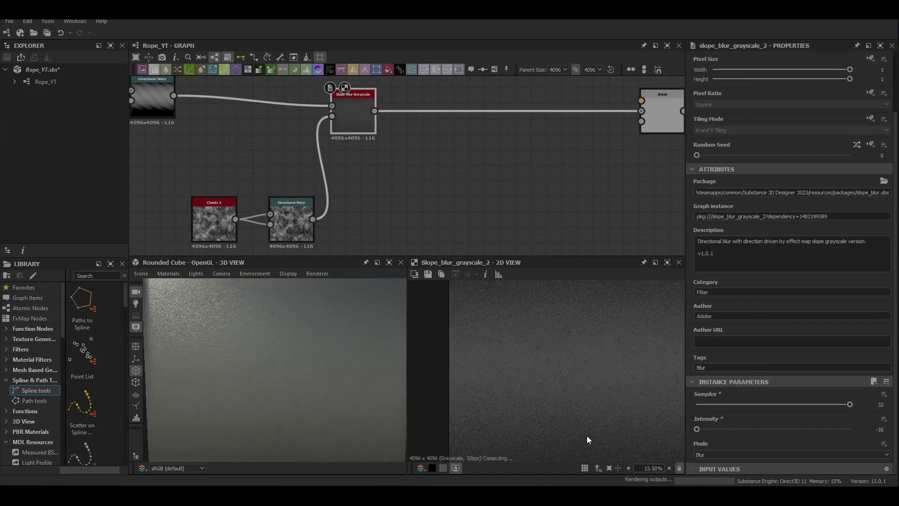
# Add a Transformation 2D fed by the Slope Blur Grayscale, turn the rope vertical and offset it by X 0.0684 and Y 0.4898
pyautogui.press('space')
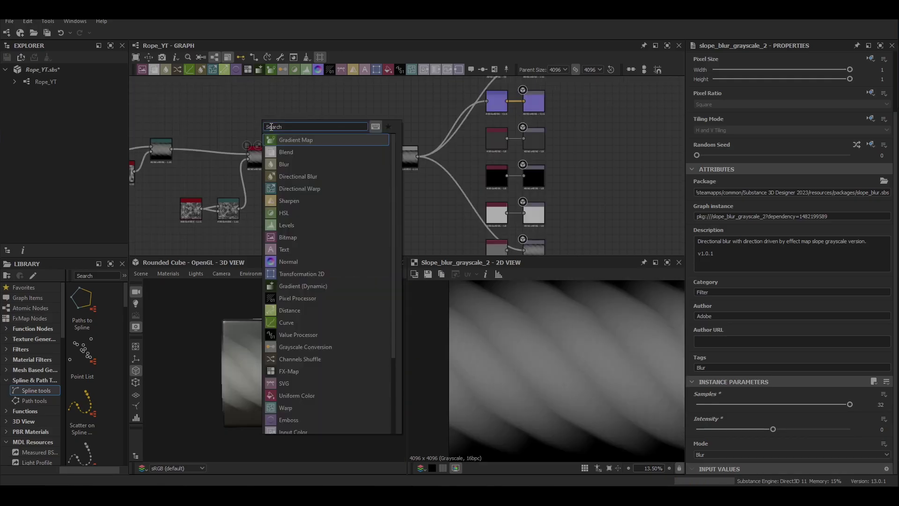
pyautogui.write('trans')
pyautogui.press('Return')
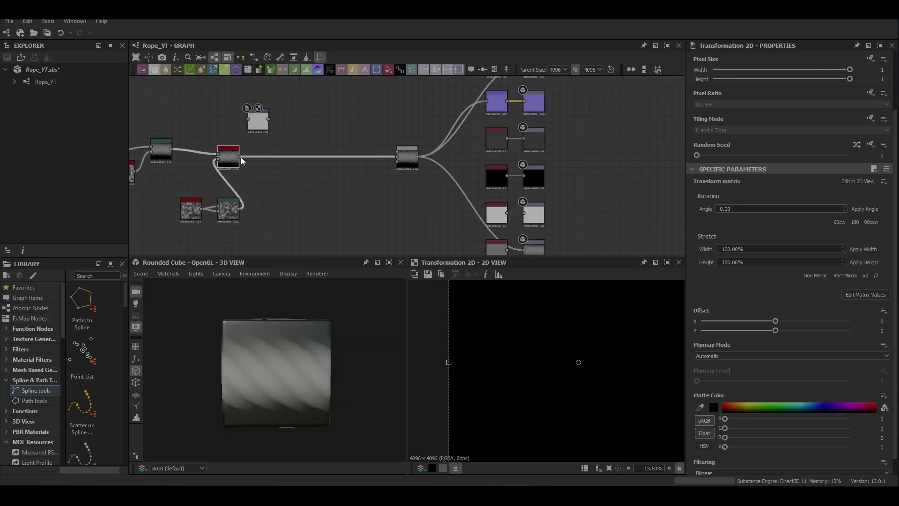
pyautogui.moveTo(240, 156); pyautogui.dragTo(248, 119)
pyautogui.moveTo(258, 121); pyautogui.dragTo(265, 121)
pyautogui.scroll(-9, 538, 367)
pyautogui.scroll(-4, 277, 372)
pyautogui.click(266, 120)
pyautogui.keyDown('shift'); pyautogui.moveTo(598, 328); pyautogui.dragTo(505, 277); pyautogui.keyUp('shift')
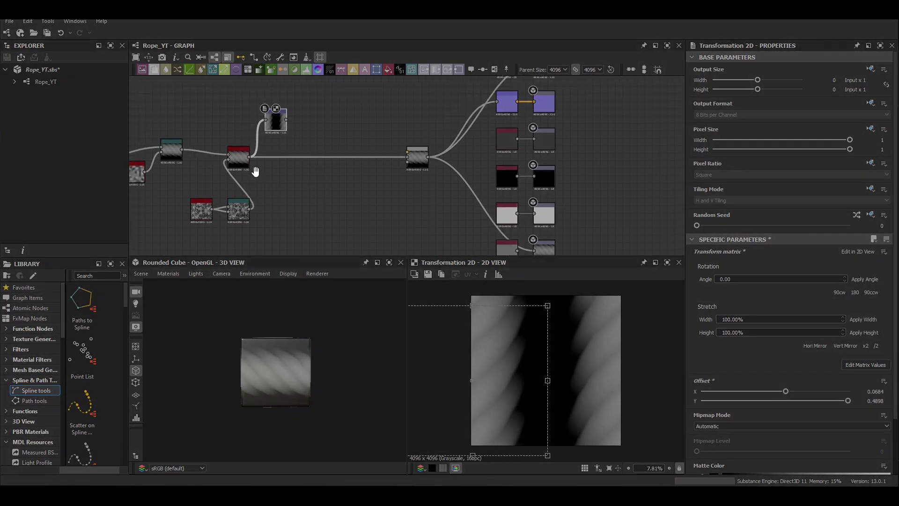
# Add a second Transformation 2D fed by the Slope Blur Grayscale and turn its rope vertical without any offset
pyautogui.press('space')
pyautogui.press('space')
pyautogui.write('trans')
pyautogui.press('Return')
pyautogui.moveTo(259, 148); pyautogui.dragTo(287, 175)
pyautogui.scroll(-5, 582, 363)
pyautogui.keyDown('shift'); pyautogui.moveTo(582, 364); pyautogui.dragTo(592, 431); pyautogui.keyUp('shift')
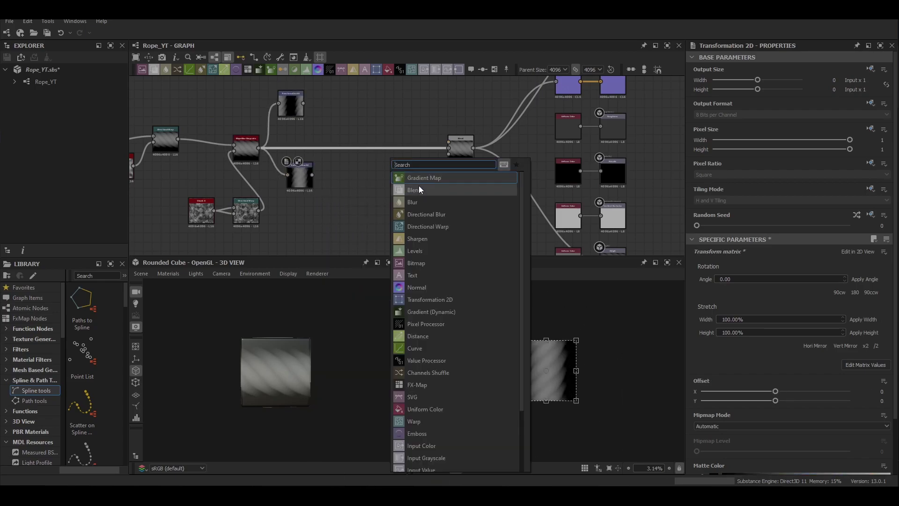
# Combine the two Transformation 2D nodes in a new Blend set to Max (Lighten)
pyautogui.click(419, 187)
pyautogui.moveTo(313, 175); pyautogui.dragTo(385, 151)
pyautogui.moveTo(303, 103); pyautogui.dragTo(368, 142)
pyautogui.click(792, 287)
pyautogui.click(718, 324)
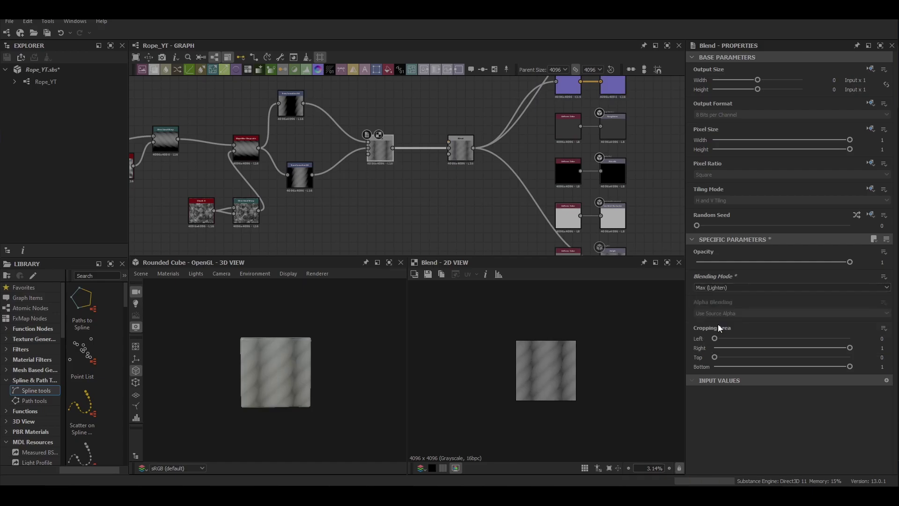
# Insert a Safe Transform Grayscale with Tile set to 2 after the Blend that feeds the material outputs
pyautogui.press('space')
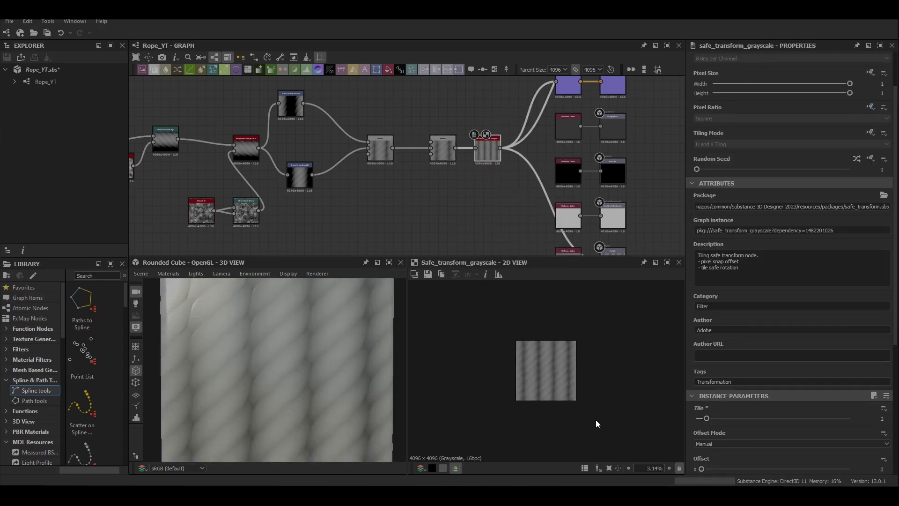
pyautogui.scroll(-3, 381, 169)
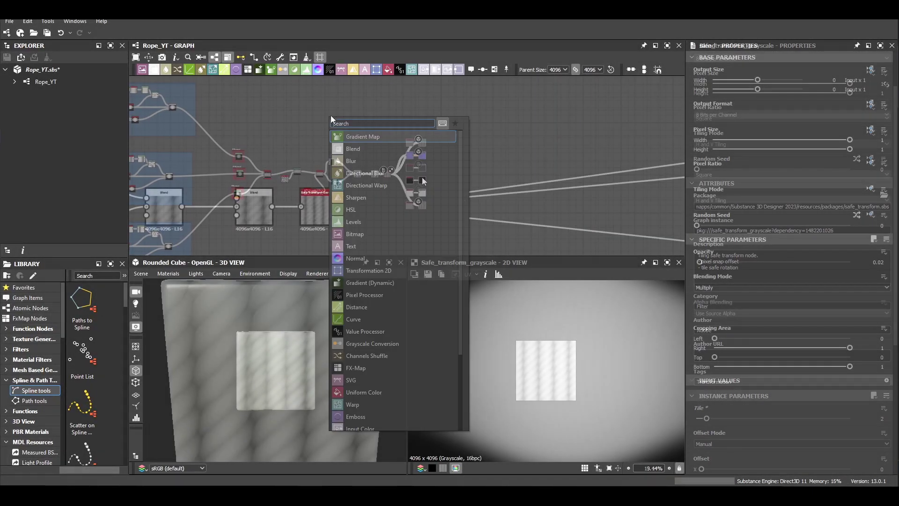
# Add a Fractal Sum Base node and insert a Blend after the Safe Transform Grayscale
pyautogui.write('fractal')
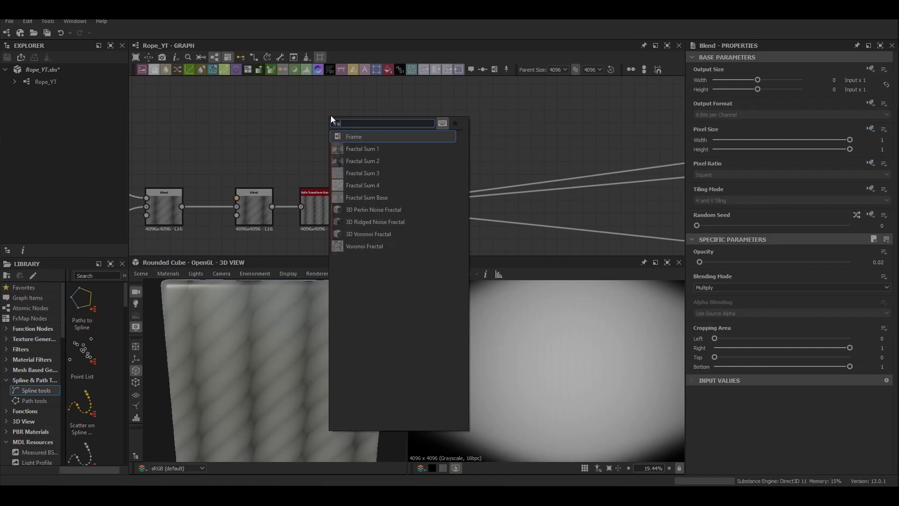
pyautogui.press('Return')
pyautogui.click(327, 198)
pyautogui.press('space')
pyautogui.click(361, 226)
pyautogui.moveTo(382, 206); pyautogui.dragTo(460, 206)
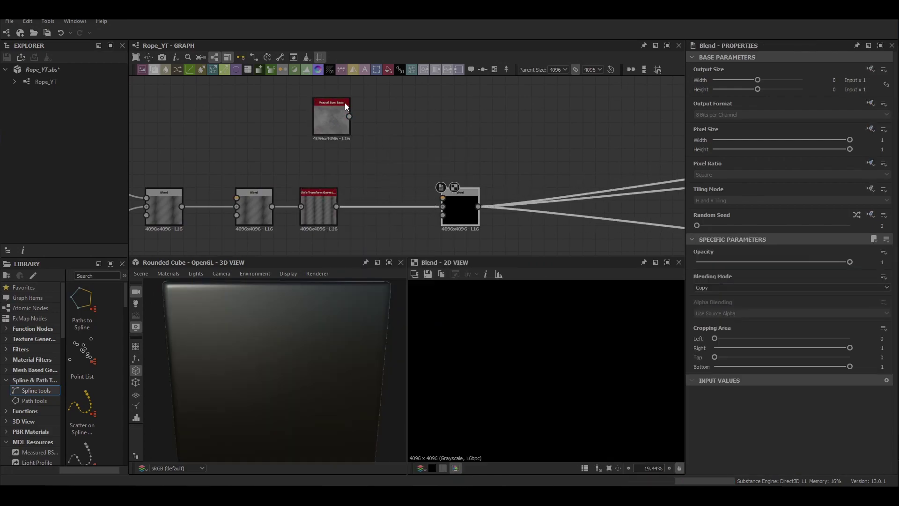
# Feed the Fractal Sum Base into the new Blend's foreground and set the Blend's opacity to 0.05
pyautogui.moveTo(349, 116); pyautogui.dragTo(457, 203)
pyautogui.moveTo(874, 263); pyautogui.dragTo(896, 260)
pyautogui.write('0.05')
pyautogui.press('Return')
pyautogui.scroll(10, 272, 345)
pyautogui.scroll(9, 545, 362)
# Insert a Slope Blur Grayscale after the fractal Blend and feed the Fractal Sum Base into its slope input
pyautogui.moveTo(472, 205); pyautogui.dragTo(352, 220, button='middle')
pyautogui.press('space')
pyautogui.write('slope')
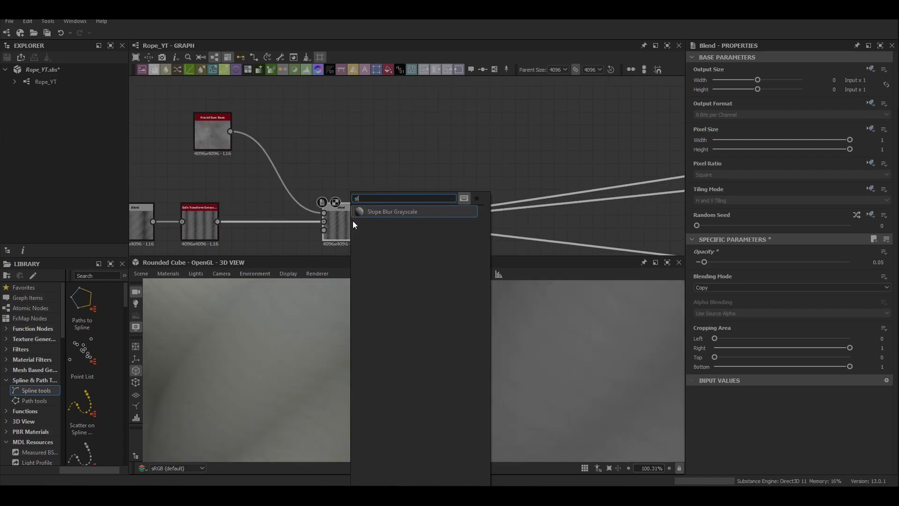
pyautogui.press('Return')
pyautogui.doubleClick(405, 220)
pyautogui.moveTo(405, 220); pyautogui.dragTo(456, 221)
pyautogui.moveTo(430, 188); pyautogui.dragTo(306, 167, button='middle')
pyautogui.scroll(-3, 305, 167)
pyautogui.moveTo(189, 134); pyautogui.dragTo(310, 190)
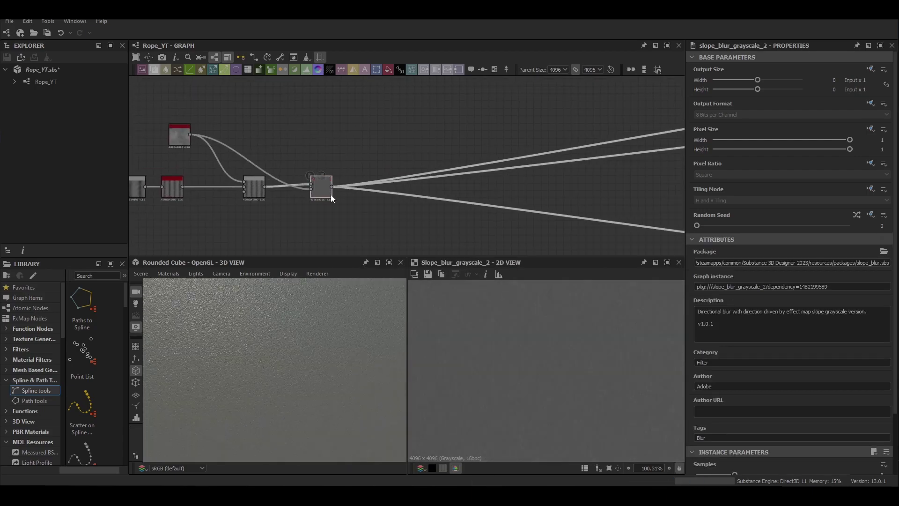
# Set the new Slope Blur Grayscale's Samples to 32 and its Intensity to 0.003
pyautogui.scroll(-3, 746, 394)
pyautogui.moveTo(734, 404); pyautogui.dragTo(853, 404)
pyautogui.moveTo(792, 429); pyautogui.dragTo(698, 428)
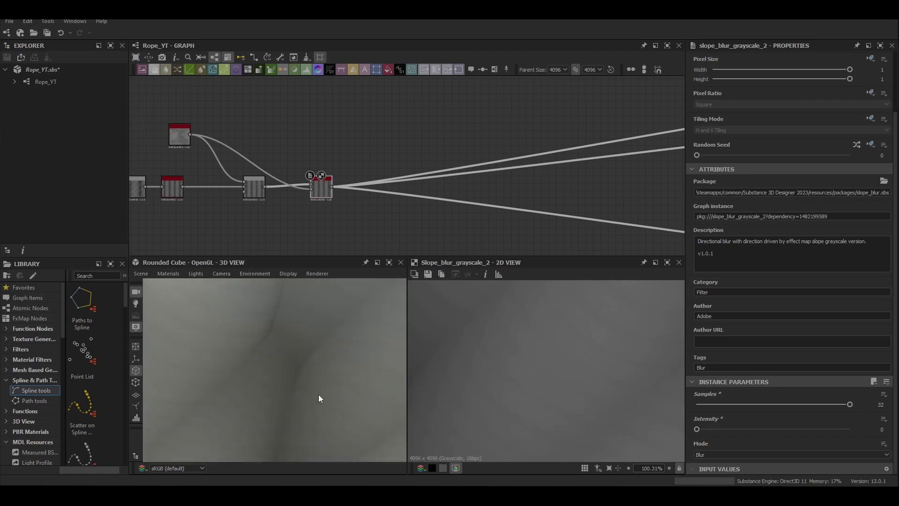
pyautogui.click(888, 428)
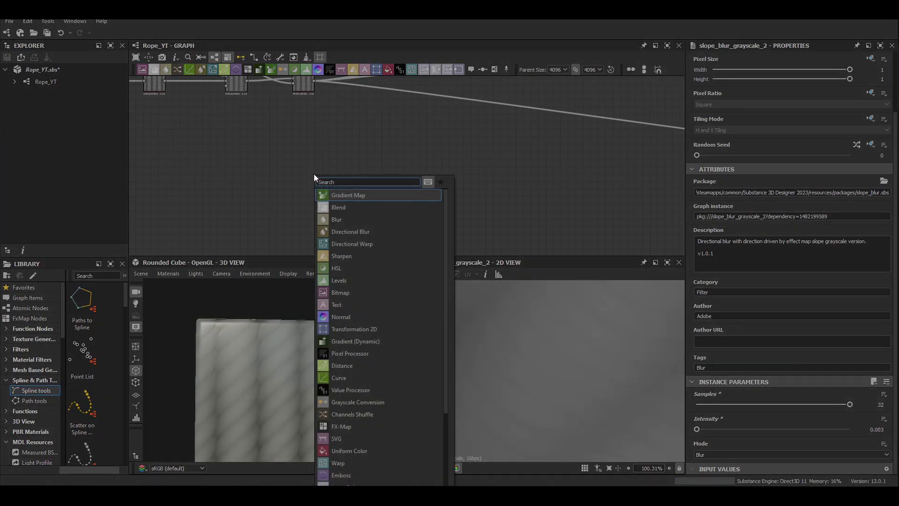
# Add a Normal node fed by the last Slope Blur Grayscale and place it in a frame titled "FrayedString"
pyautogui.write('nor')
pyautogui.click(345, 195)
pyautogui.moveTo(314, 81); pyautogui.dragTo(314, 210)
pyautogui.rightClick(252, 178)
pyautogui.click(274, 207)
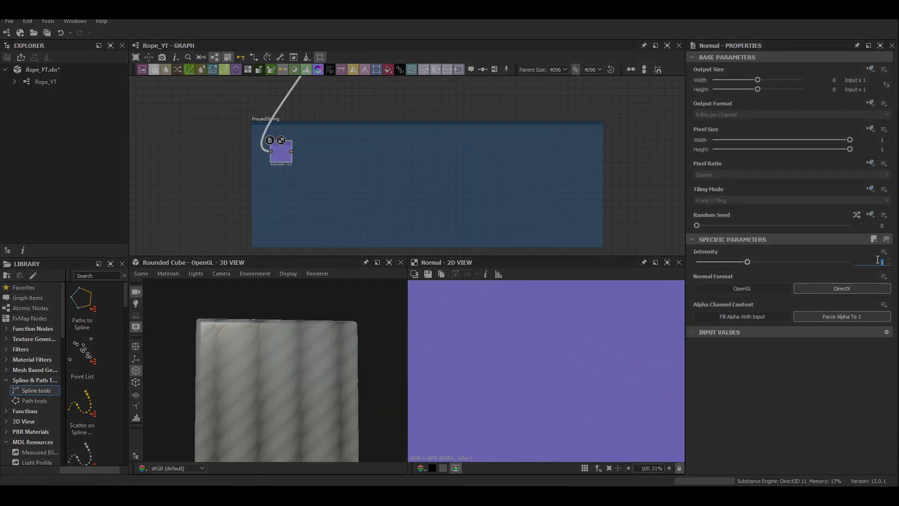
# Set the Normal node's intensity to 20
pyautogui.write('20')
pyautogui.press('Return')
pyautogui.scroll(-5, 529, 369)
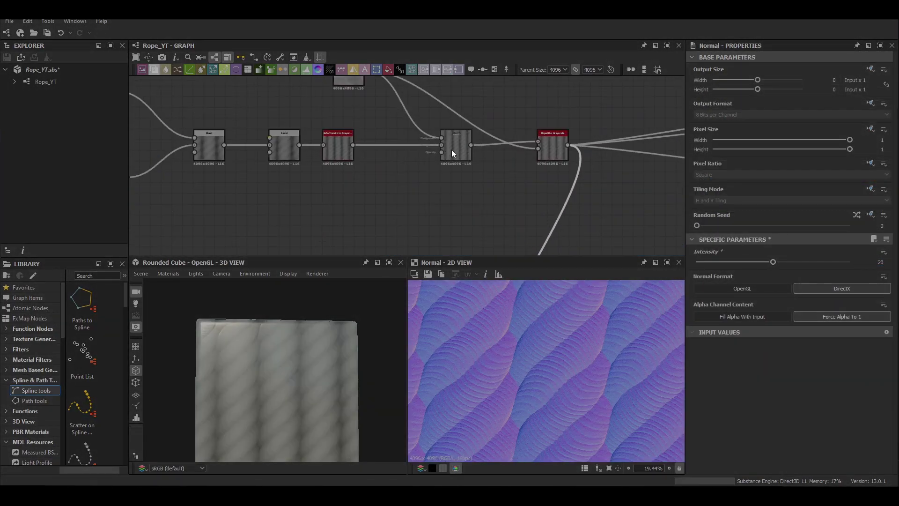
# Try a different opacity on the final Blend in the fibre base frame and undo the change
pyautogui.click(451, 150)
pyautogui.scroll(-3, 437, 170)
pyautogui.scroll(4, 537, 184)
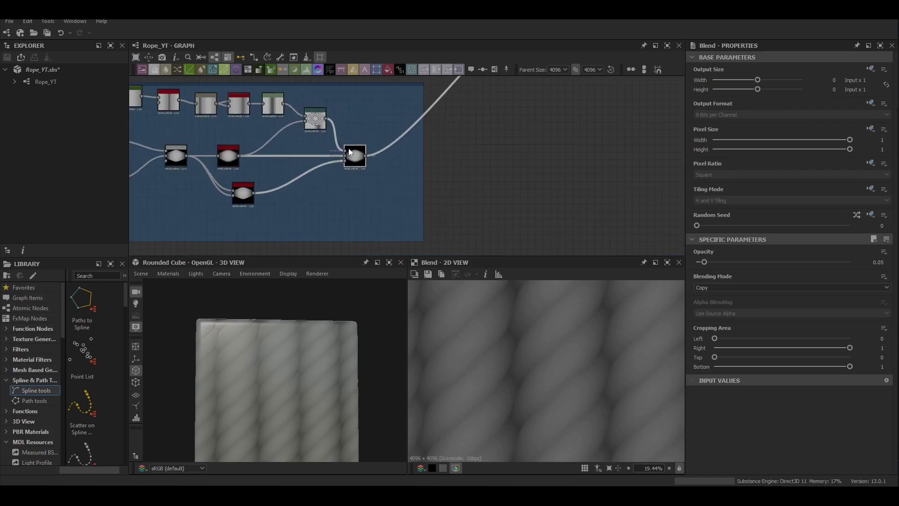
pyautogui.moveTo(699, 262); pyautogui.dragTo(712, 262)
pyautogui.scroll(4, 337, 353)
pyautogui.hotkey('ctrl', 'z')
# Adjust the midtone point of the Levels node that shapes the striped pattern in the fibre base frame
pyautogui.click(269, 103)
pyautogui.scroll(3, 287, 397)
pyautogui.moveTo(784, 278); pyautogui.dragTo(836, 300)
pyautogui.scroll(-3, 248, 395)
pyautogui.scroll(4, 248, 394)
pyautogui.hotkey('ctrl', 'z')
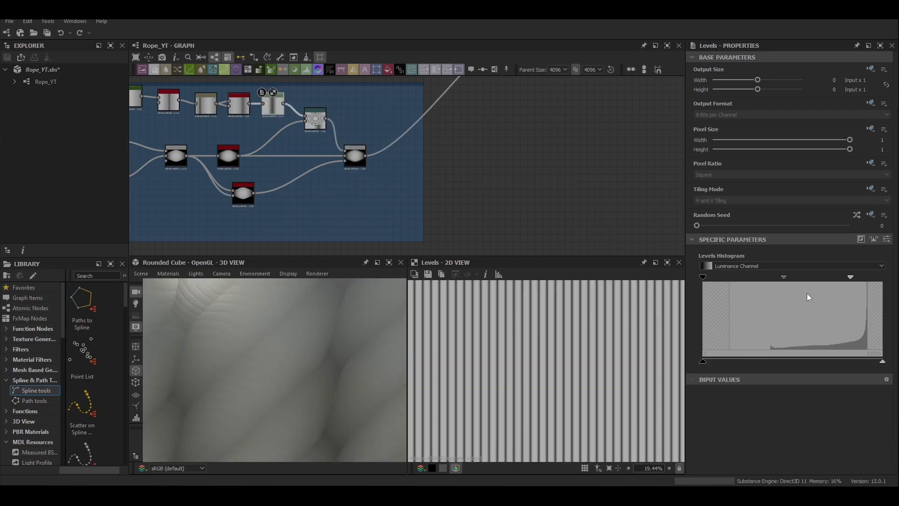
pyautogui.moveTo(784, 278); pyautogui.dragTo(763, 281)
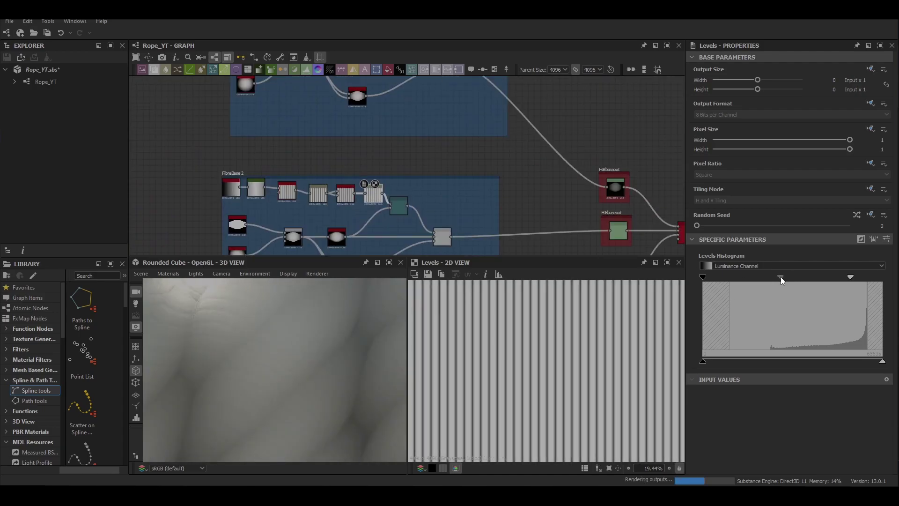
pyautogui.scroll(-5, 266, 373)
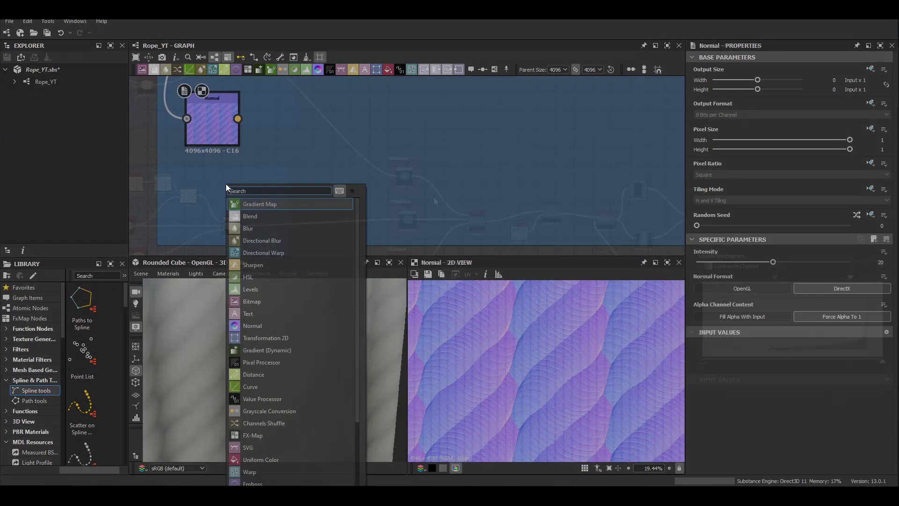
# Add a Scratches Generator node beneath the Normal node in the FrayedString frame
pyautogui.write('scr')
pyautogui.press('Down')
pyautogui.press('Down')
pyautogui.press('Down')
pyautogui.press('Return')
pyautogui.moveTo(226, 184); pyautogui.dragTo(212, 171)
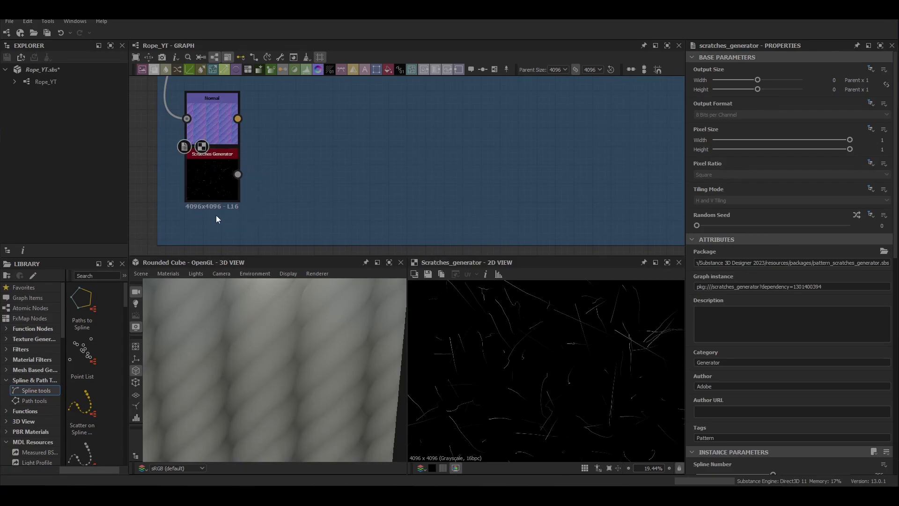
# Add a Shape node to the FrayedString frame and set its pattern to Paraboloid
pyautogui.press('space')
pyautogui.write('sha')
pyautogui.press('Return')
pyautogui.press('space')
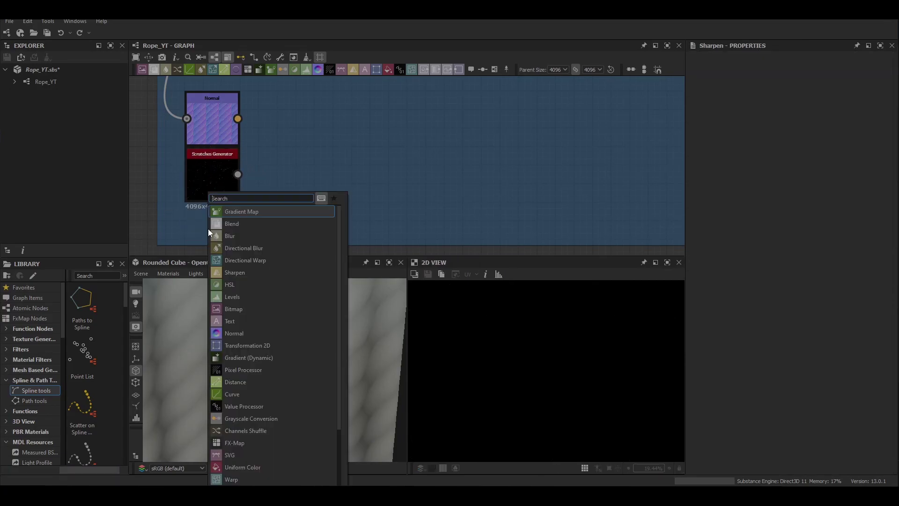
pyautogui.write('sha')
pyautogui.press('Return')
pyautogui.scroll(-3, 810, 381)
pyautogui.click(721, 416)
pyautogui.click(717, 433)
pyautogui.scroll(-5, 281, 221)
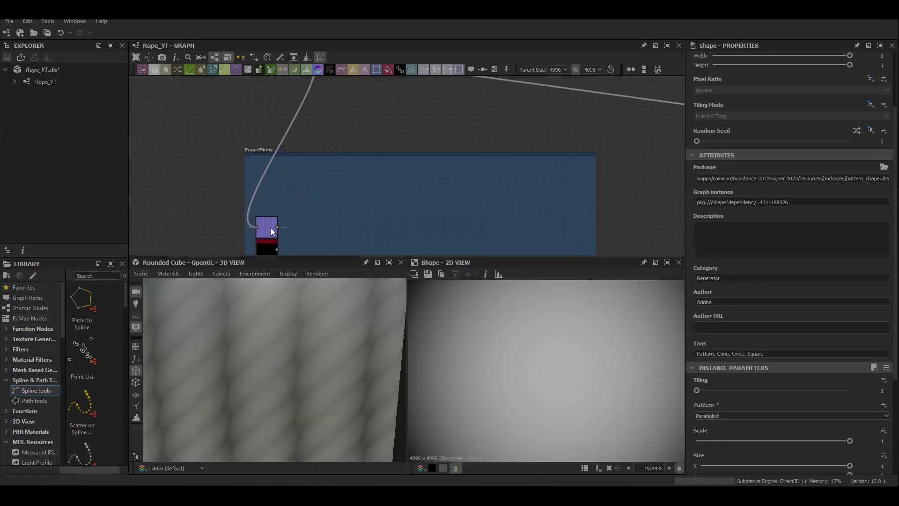
# Arrange the Normal, Scratches Generator and Shape nodes in a spaced column inside the FrayedString frame
pyautogui.moveTo(273, 223); pyautogui.dragTo(279, 188)
pyautogui.moveTo(280, 225); pyautogui.dragTo(285, 156, button='middle')
pyautogui.moveTo(276, 182); pyautogui.dragTo(282, 161)
pyautogui.moveTo(279, 208); pyautogui.dragTo(286, 194)
pyautogui.moveTo(282, 162); pyautogui.dragTo(282, 155)
pyautogui.scroll(1, 286, 154)
pyautogui.moveTo(287, 154); pyautogui.dragTo(192, 182, button='middle')
# Set the Scratches Generator's Spline Number to 18, Max Segments Per Spline to 256 and Spline Rotation to about 136 degrees
pyautogui.doubleClick(191, 182)
pyautogui.scroll(-3, 716, 318)
pyautogui.moveTo(712, 308); pyautogui.dragTo(701, 309)
pyautogui.press('f')
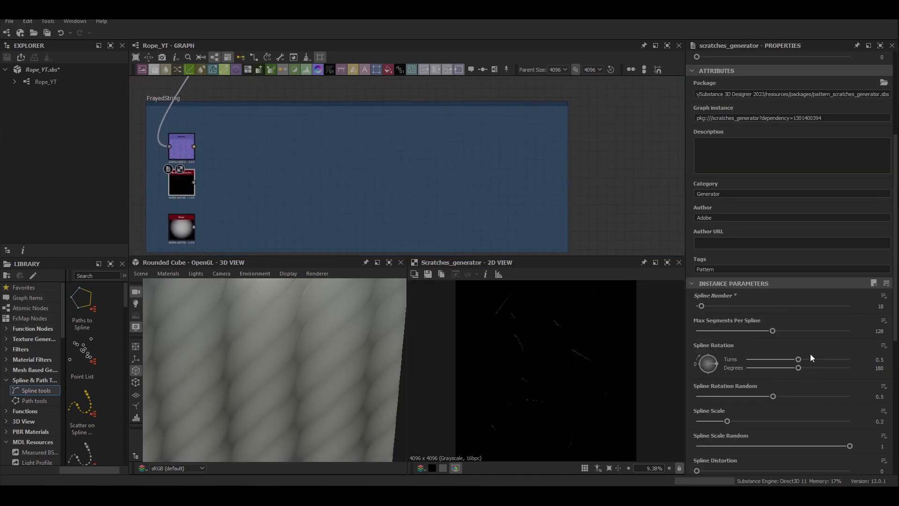
pyautogui.moveTo(774, 331); pyautogui.dragTo(853, 334)
pyautogui.moveTo(717, 364); pyautogui.dragTo(715, 356)
pyautogui.scroll(-1, 717, 368)
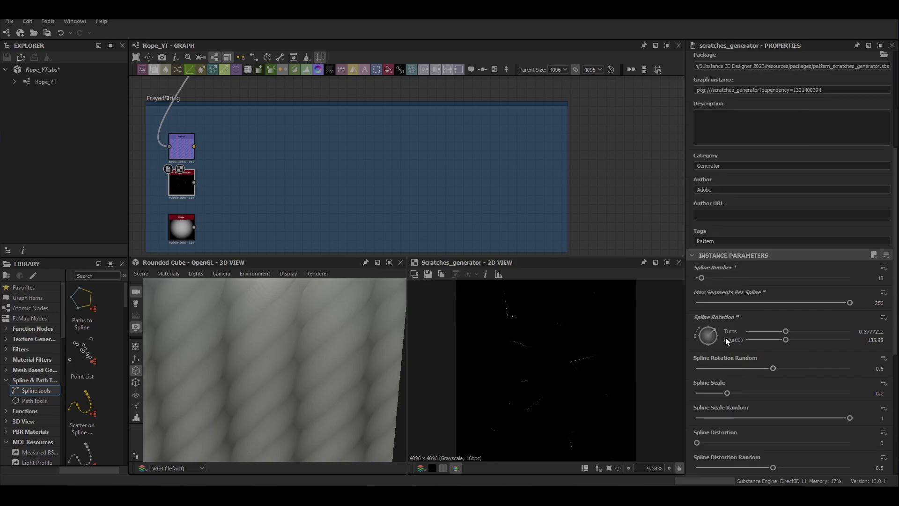
# Set Spline Rotation Random to 0, Spline Scale to 0.14, Spline Distortion and its Random to 1, and Spline Width to 2
pyautogui.moveTo(773, 369); pyautogui.dragTo(718, 391)
pyautogui.scroll(-3, 717, 391)
pyautogui.moveTo(777, 360); pyautogui.dragTo(854, 360)
pyautogui.moveTo(774, 383); pyautogui.dragTo(892, 382)
pyautogui.scroll(-1, 753, 410)
pyautogui.moveTo(773, 405); pyautogui.dragTo(894, 406)
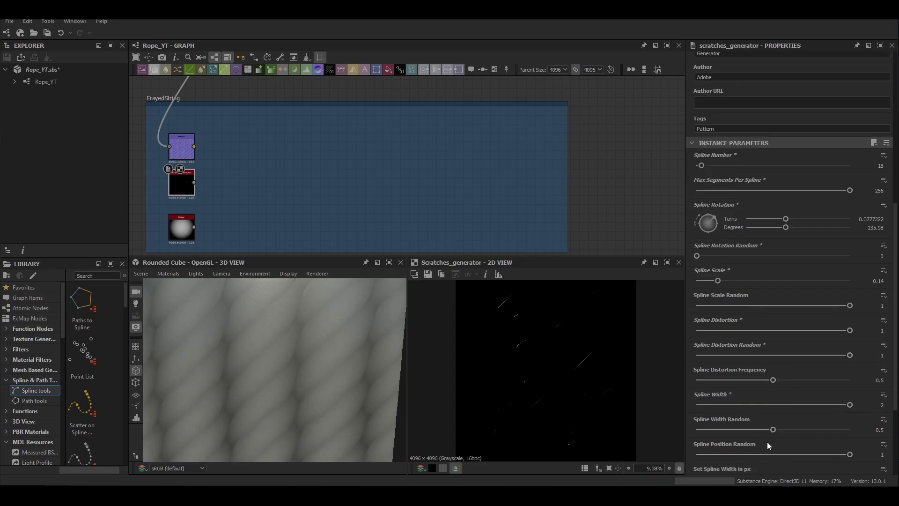
# Set the Scratches Generator's Spline Width Random to 0.12 and its Fade Mode to Start + End
pyautogui.scroll(-1, 767, 441)
pyautogui.moveTo(772, 402); pyautogui.dragTo(715, 403)
pyautogui.scroll(-2, 774, 431)
pyautogui.scroll(-1, 777, 439)
pyautogui.click(752, 420)
pyautogui.click(715, 443)
pyautogui.scroll(3, 585, 364)
pyautogui.scroll(-2, 585, 365)
pyautogui.scroll(5, 731, 375)
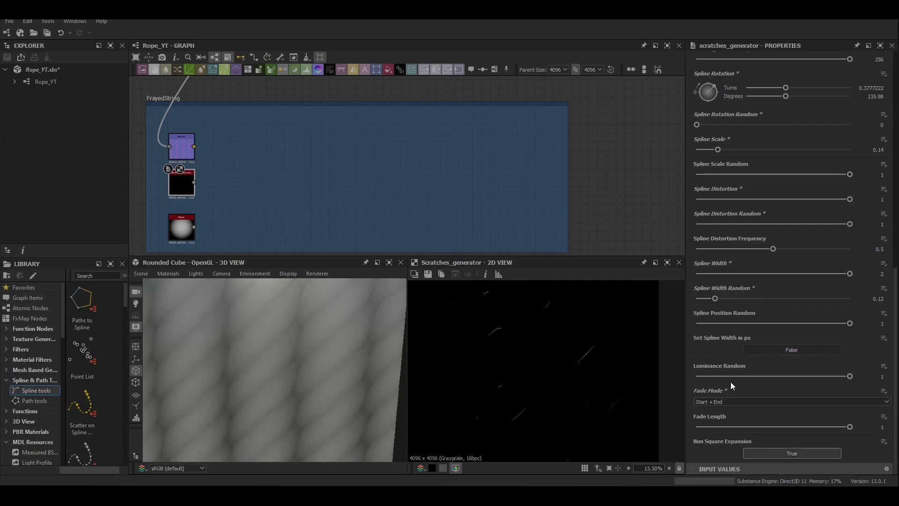
# Add a Directional Warp with the Scratches Generator as its input and the paraboloid Shape as its intensity map
pyautogui.moveTo(234, 198); pyautogui.dragTo(303, 185, button='middle')
pyautogui.moveTo(258, 172); pyautogui.dragTo(262, 180)
pyautogui.click(331, 211)
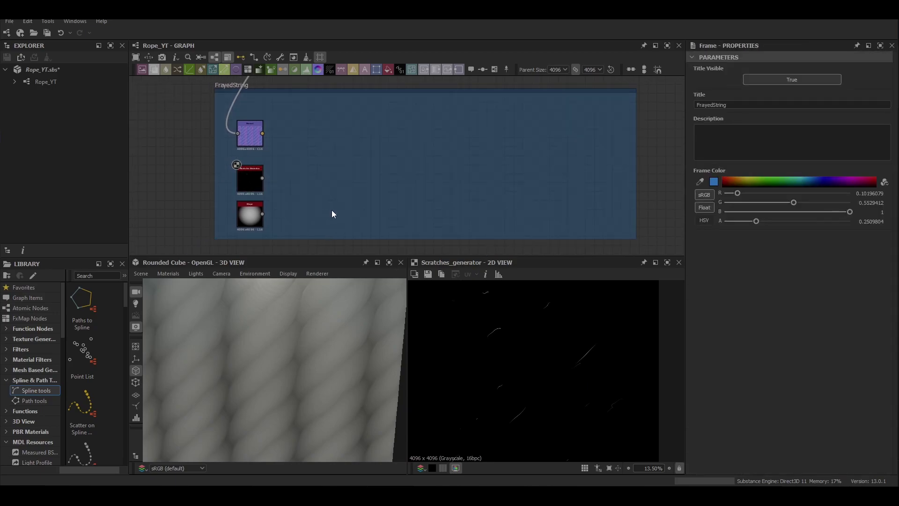
pyautogui.press('space')
pyautogui.write('dir')
pyautogui.click(348, 222)
pyautogui.moveTo(318, 205); pyautogui.dragTo(262, 178)
pyautogui.moveTo(262, 214); pyautogui.dragTo(318, 211)
pyautogui.moveTo(331, 211); pyautogui.dragTo(322, 213)
# Set the Directional Warp's Intensity to 100
pyautogui.click(881, 262)
pyautogui.write('100')
pyautogui.press('Return')
pyautogui.scroll(3, 516, 358)
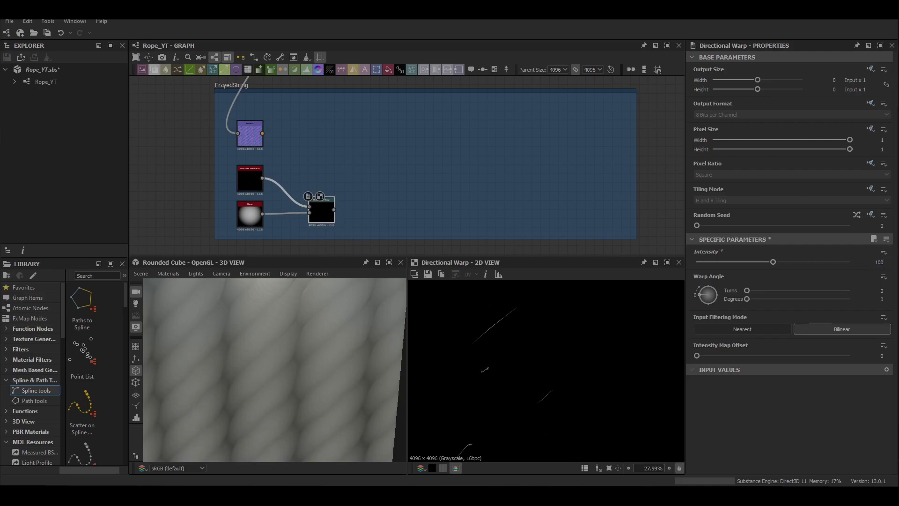
pyautogui.press('f')
# Add a Tile Sampler to the FrayedString frame and feed the Directional Warp into its pattern input
pyautogui.moveTo(532, 236); pyautogui.dragTo(418, 248, button='middle')
pyautogui.click(368, 153)
pyautogui.press('space')
pyautogui.write('tile')
pyautogui.press('Down')
pyautogui.press('Down')
pyautogui.press('Down')
pyautogui.press('Down')
pyautogui.press('Down')
pyautogui.press('Down')
pyautogui.press('Down')
pyautogui.press('Down')
pyautogui.press('Down')
pyautogui.press('Return')
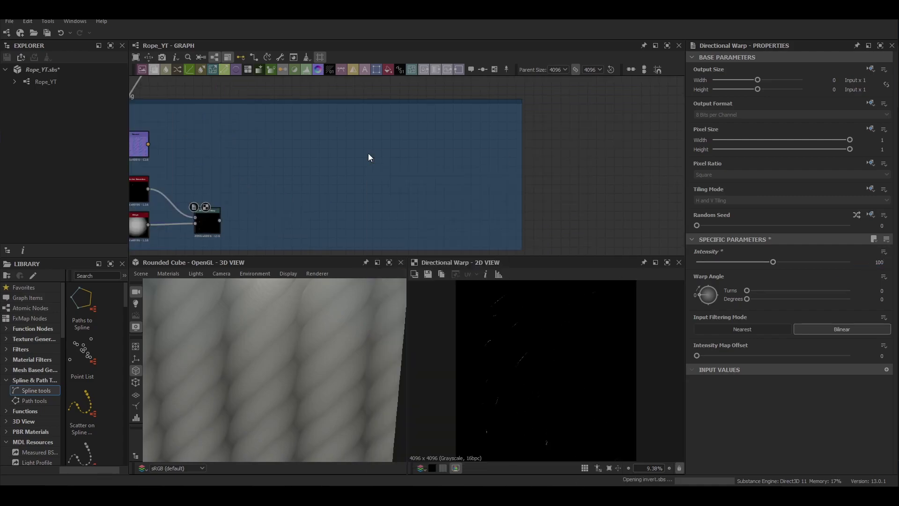
pyautogui.moveTo(220, 220); pyautogui.dragTo(348, 144)
# Set the Tile Sampler's Pattern to Pattern Input and its X Amount and Y Amount to 200
pyautogui.scroll(-11, 741, 377)
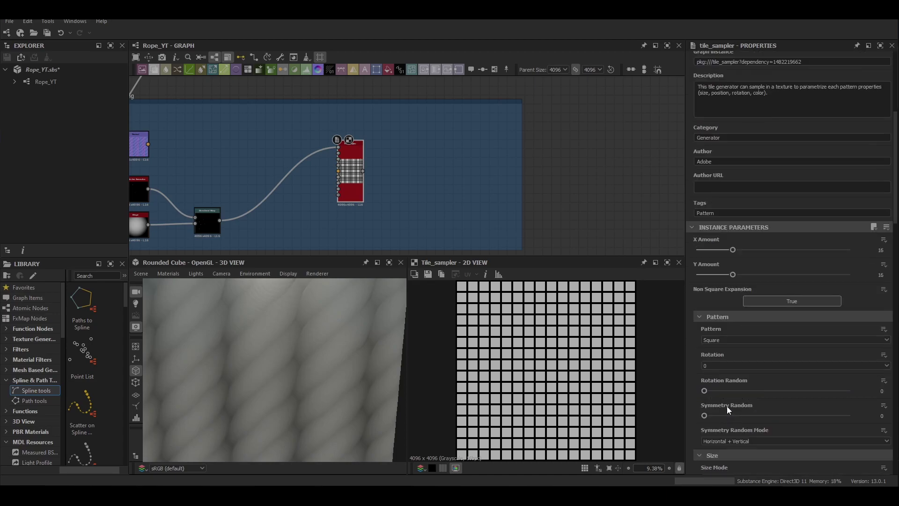
pyautogui.click(726, 256)
pyautogui.click(726, 263)
pyautogui.scroll(8, 555, 323)
pyautogui.doubleClick(880, 166)
pyautogui.write('200')
pyautogui.press('Return')
pyautogui.doubleClick(881, 190)
pyautogui.write('200')
pyautogui.press('Return')
pyautogui.scroll(-15, 620, 376)
pyautogui.moveTo(345, 178); pyautogui.dragTo(432, 175, button='middle')
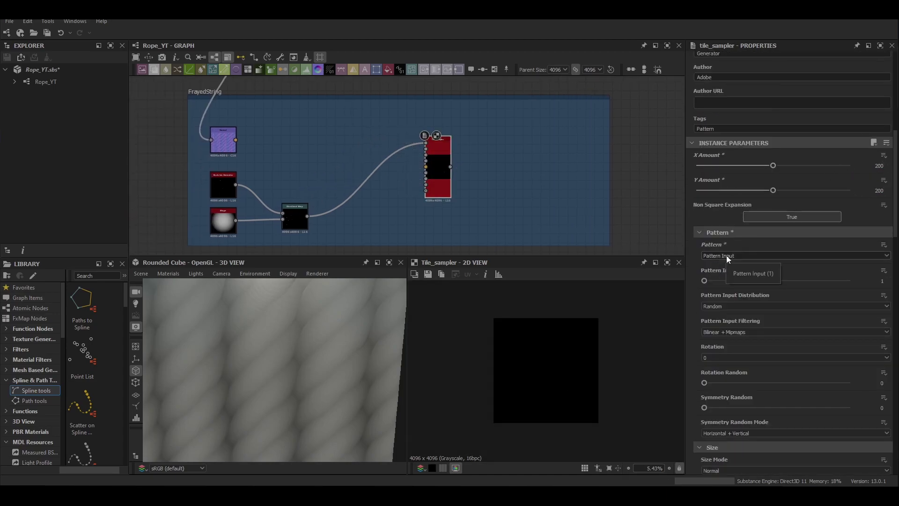
# Set the Tile Sampler's Scale to 10, Scale Random to 0.44, Position Random to 0.19 and Offset to 0.4
pyautogui.scroll(-8, 725, 257)
pyautogui.doubleClick(881, 339)
pyautogui.write('110')
pyautogui.press('Return')
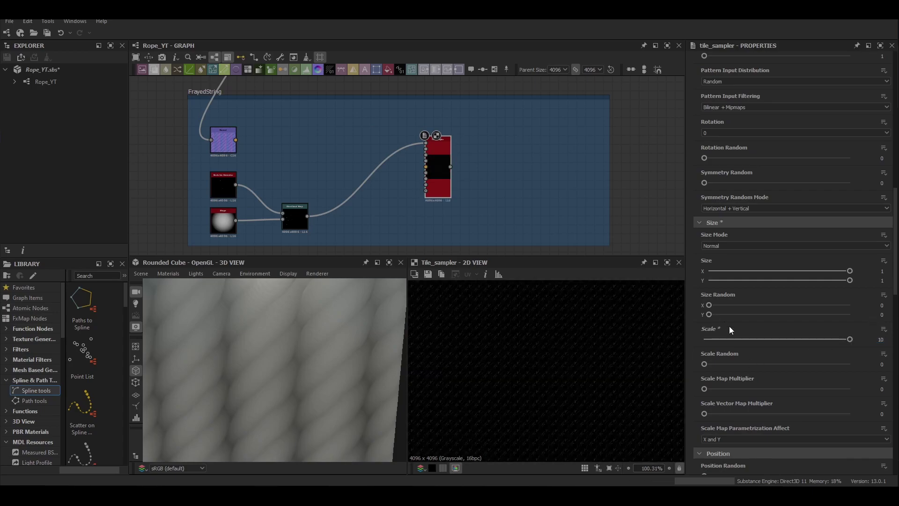
pyautogui.scroll(-3, 730, 326)
pyautogui.click(750, 308)
pyautogui.moveTo(751, 314); pyautogui.dragTo(763, 332)
# Set Displacement Map Intensity and Vector Map Displacement to 1, and feed the Normal node into the Tile Sampler's vector map input
pyautogui.scroll(-4, 796, 351)
pyautogui.moveTo(704, 307); pyautogui.dragTo(851, 333)
pyautogui.scroll(-3, 711, 321)
pyautogui.moveTo(705, 398); pyautogui.dragTo(851, 398)
pyautogui.moveTo(235, 140); pyautogui.dragTo(426, 167)
pyautogui.moveTo(415, 101); pyautogui.dragTo(488, 188, button='middle')
# Add a Dot node fed by the grayscale rope output and place it near the Tile Sampler
pyautogui.scroll(-2, 488, 188)
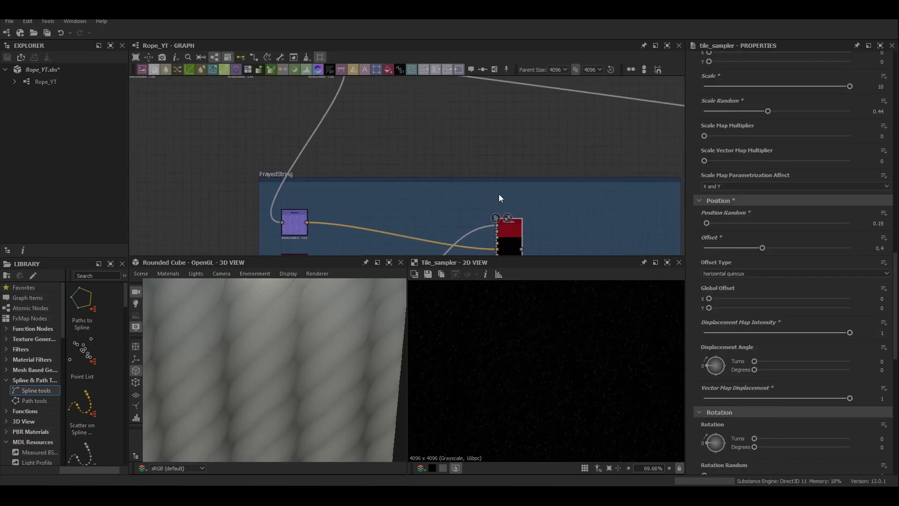
pyautogui.click(371, 100)
pyautogui.keyDown('alt'); pyautogui.moveTo(380, 101); pyautogui.dragTo(458, 178); pyautogui.keyUp('alt')
pyautogui.press('space')
pyautogui.moveTo(476, 167); pyautogui.dragTo(439, 122, button='middle')
pyautogui.scroll(2, 436, 126)
pyautogui.moveTo(407, 143); pyautogui.dragTo(450, 227)
# Connect the Dot to the Tile Sampler's displacement map and rotation map inputs, aligning it with them
pyautogui.moveTo(444, 206); pyautogui.dragTo(417, 123, button='middle')
pyautogui.scroll(3, 422, 134)
pyautogui.moveTo(502, 176); pyautogui.dragTo(433, 149)
pyautogui.moveTo(416, 149); pyautogui.dragTo(403, 175)
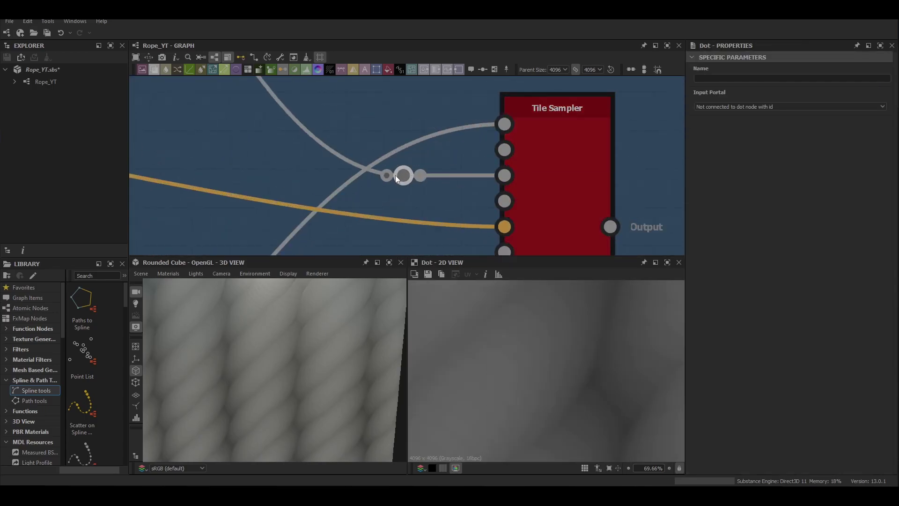
pyautogui.moveTo(505, 200); pyautogui.dragTo(420, 175)
pyautogui.scroll(-4, 452, 189)
# Set the Tile Sampler's Rotation Map Multiplier to 1 and Rotation Random to 0.12
pyautogui.doubleClick(487, 201)
pyautogui.scroll(-20, 766, 290)
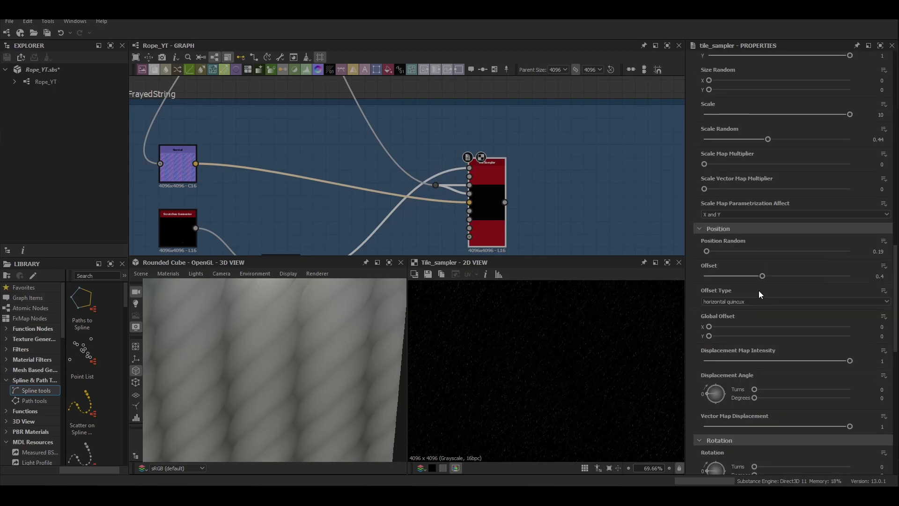
pyautogui.scroll(6, 630, 387)
pyautogui.scroll(-2, 732, 294)
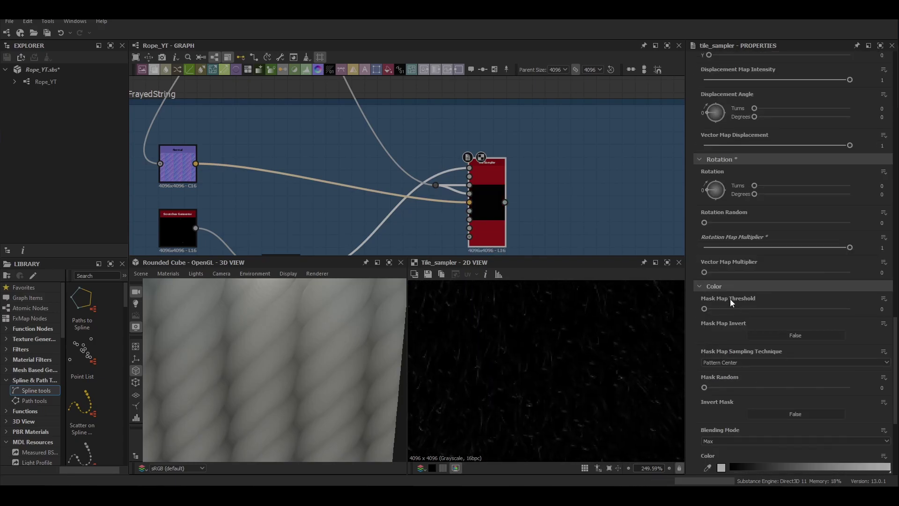
pyautogui.moveTo(704, 222); pyautogui.dragTo(723, 226)
pyautogui.scroll(-4, 775, 312)
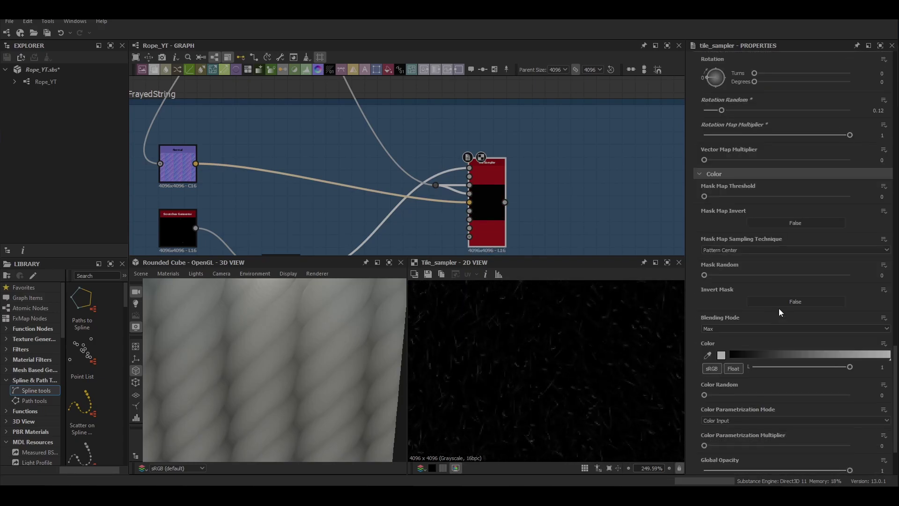
# Set the Tile Sampler's Color Random to 0.56 and move the node closer to its source nodes
pyautogui.moveTo(704, 394); pyautogui.dragTo(785, 401)
pyautogui.scroll(-4, 551, 370)
pyautogui.scroll(-1, 551, 373)
pyautogui.scroll(-3, 789, 369)
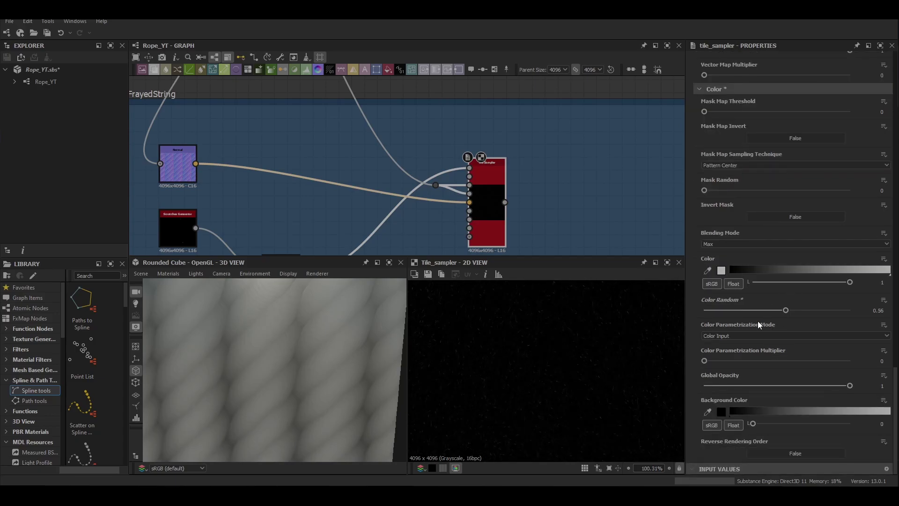
pyautogui.scroll(-5, 519, 175)
pyautogui.moveTo(520, 174); pyautogui.dragTo(454, 175)
# Add a Non Uniform Blur Grayscale node after the Slope Blur Grayscale that outputs the rope, placing it slightly above
pyautogui.scroll(1, 431, 114)
pyautogui.moveTo(432, 113); pyautogui.dragTo(413, 194, button='middle')
pyautogui.click(314, 136)
pyautogui.press('space')
pyautogui.write('slo')
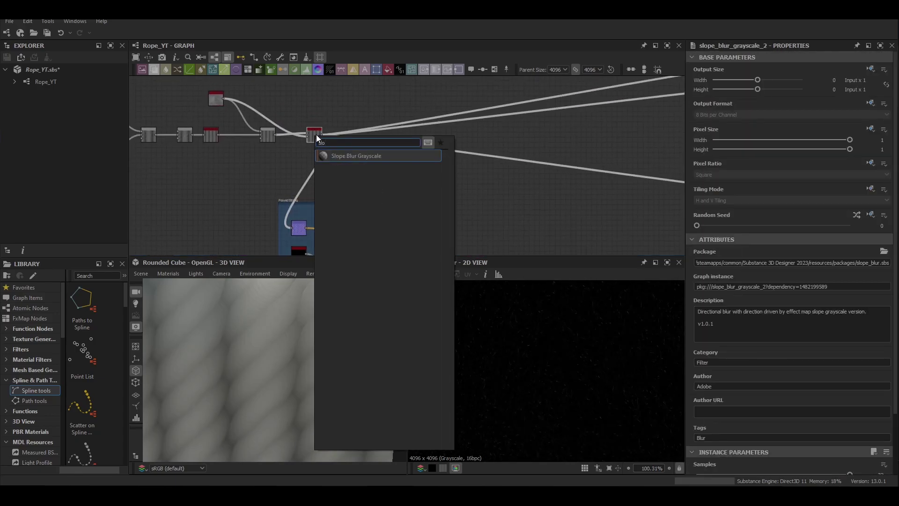
pyautogui.press('BackSpace')
pyautogui.press('BackSpace')
pyautogui.write('non')
pyautogui.click(355, 164)
pyautogui.keyDown('shift'); pyautogui.moveTo(374, 135); pyautogui.dragTo(391, 112); pyautogui.keyUp('shift')
# Connect the frayed-string Tile Sampler to the Non Uniform Blur's blur map and set its Intensity to 15.48
pyautogui.scroll(3, 402, 102)
pyautogui.scroll(-5, 386, 138)
pyautogui.moveTo(410, 225); pyautogui.dragTo(379, 134)
pyautogui.scroll(-4, 698, 306)
pyautogui.moveTo(727, 362); pyautogui.dragTo(744, 370)
pyautogui.doubleClick(879, 362)
pyautogui.moveTo(878, 363); pyautogui.dragTo(894, 366)
pyautogui.write('48')
pyautogui.press('Return')
# Connect the Non Uniform Blur Grayscale output to the material output nodes
pyautogui.scroll(-9, 648, 417)
pyautogui.moveTo(379, 142); pyautogui.dragTo(291, 158, button='middle')
pyautogui.scroll(-2, 292, 158)
pyautogui.scroll(3, 291, 159)
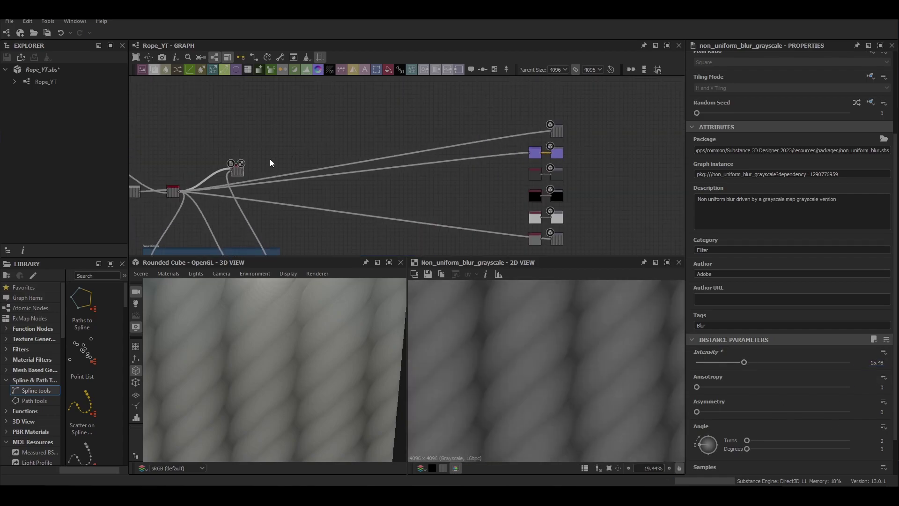
pyautogui.moveTo(239, 169); pyautogui.dragTo(552, 131)
# Insert a Blend node between the Non Uniform Blur Grayscale and the material outputs
pyautogui.click(326, 139)
pyautogui.press('space')
pyautogui.click(349, 172)
pyautogui.press('space')
pyautogui.moveTo(464, 191); pyautogui.dragTo(472, 192)
pyautogui.moveTo(474, 191)
pyautogui.mouseDown()
pyautogui.moveTo(546, 154)
pyautogui.moveTo(530, 153)
pyautogui.moveTo(474, 194)
pyautogui.mouseUp()
pyautogui.moveTo(477, 196); pyautogui.dragTo(436, 203)
# Delete the leftover intermediate node beside the last material output, which the Blend feeds directly
pyautogui.moveTo(486, 225); pyautogui.dragTo(509, 166, button='middle')
pyautogui.moveTo(560, 181); pyautogui.dragTo(554, 202)
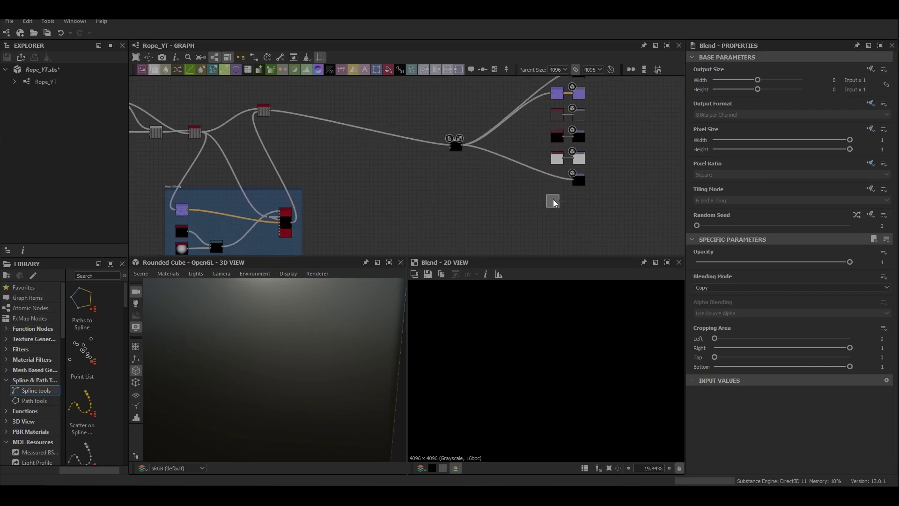
pyautogui.doubleClick(554, 202)
pyautogui.scroll(5, 581, 183)
pyautogui.moveTo(583, 182); pyautogui.dragTo(579, 192, button='middle')
pyautogui.press('Delete')
# Set the blending mode of the Blend node in front of the outputs to Add (Linear Dodge)
pyautogui.scroll(-3, 331, 151)
pyautogui.moveTo(331, 150); pyautogui.dragTo(368, 193, button='middle')
pyautogui.doubleClick(333, 164)
pyautogui.click(731, 288)
pyautogui.click(721, 299)
# Add an Ambient Occlusion (HBAO) node fed by the Blend and connect it to the ambient occlusion output
pyautogui.click(422, 198)
pyautogui.press('space')
pyautogui.write('hbao')
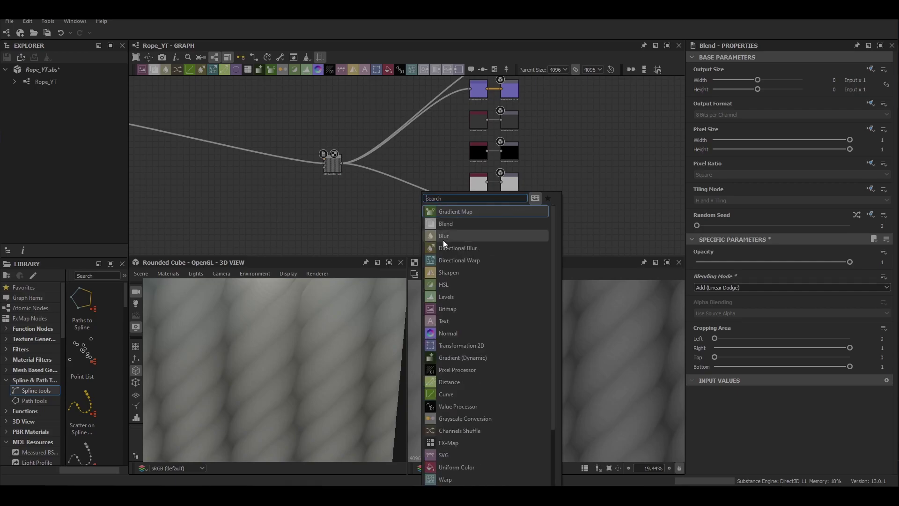
pyautogui.click(451, 218)
pyautogui.moveTo(341, 164); pyautogui.dragTo(470, 181)
pyautogui.scroll(-5, 292, 346)
pyautogui.moveTo(279, 326); pyautogui.dragTo(357, 311)
pyautogui.scroll(3, 358, 311)
pyautogui.moveTo(349, 353); pyautogui.dragTo(339, 353)
pyautogui.scroll(-4, 339, 354)
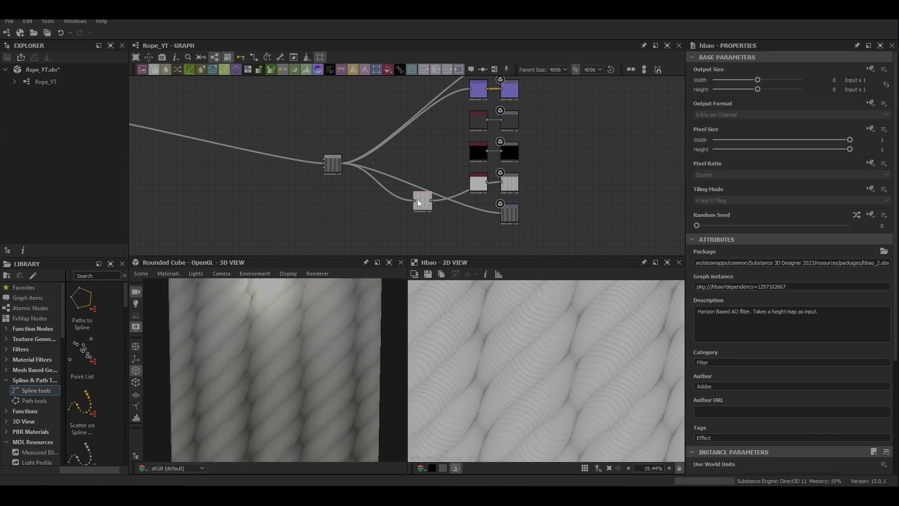
# Raise the HBAO node's Height Depth and change its Quality sample count
pyautogui.scroll(-3, 768, 374)
pyautogui.moveTo(712, 419); pyautogui.dragTo(774, 419)
pyautogui.scroll(4, 285, 362)
pyautogui.scroll(-2, 740, 423)
pyautogui.click(739, 440)
pyautogui.click(712, 460)
pyautogui.moveTo(290, 370); pyautogui.dragTo(333, 339)
pyautogui.scroll(-4, 261, 384)
# Insert another Blend combining the Non Uniform Blur with the Tile Sampler strings, set to Max (Lighten)
pyautogui.moveTo(231, 141); pyautogui.dragTo(415, 172, button='middle')
pyautogui.doubleClick(140, 176)
pyautogui.click(240, 144)
pyautogui.moveTo(240, 144); pyautogui.dragTo(277, 158)
pyautogui.scroll(5, 293, 332)
pyautogui.scroll(-3, 290, 333)
pyautogui.moveTo(290, 332); pyautogui.dragTo(281, 300)
pyautogui.moveTo(277, 159); pyautogui.dragTo(271, 164)
pyautogui.press('space')
pyautogui.click(293, 192)
pyautogui.moveTo(293, 192); pyautogui.dragTo(373, 126, button='middle')
pyautogui.click(721, 287)
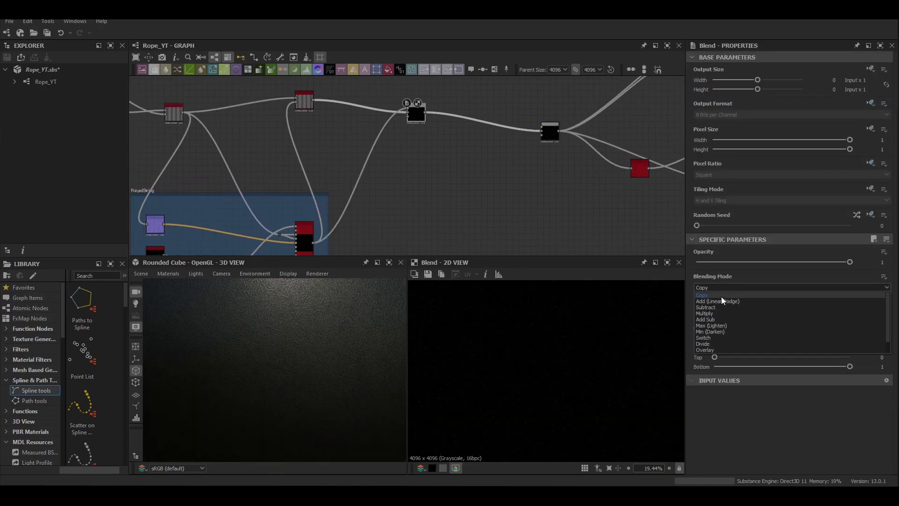
pyautogui.click(721, 325)
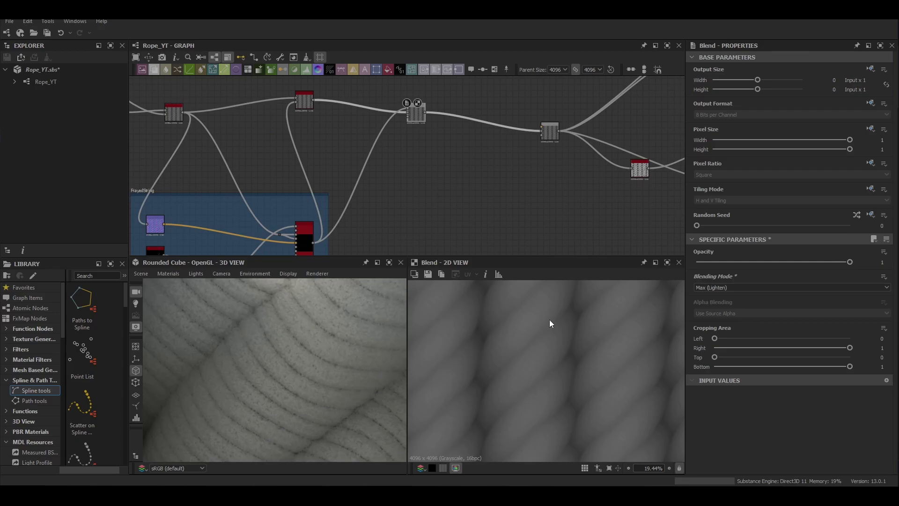
# Switch the frayed-string Blend to a different blending mode and lower its Opacity strongly
pyautogui.click(722, 287)
pyautogui.click(777, 298)
pyautogui.moveTo(850, 262); pyautogui.dragTo(720, 262)
pyautogui.scroll(-4, 300, 368)
pyautogui.moveTo(297, 364)
pyautogui.mouseDown()
pyautogui.moveTo(264, 372)
pyautogui.moveTo(282, 380)
pyautogui.moveTo(283, 370)
pyautogui.mouseUp()
pyautogui.scroll(-3, 282, 379)
pyautogui.moveTo(457, 122); pyautogui.dragTo(377, 153, button='middle')
pyautogui.scroll(6, 295, 329)
pyautogui.moveTo(295, 329); pyautogui.dragTo(296, 349)
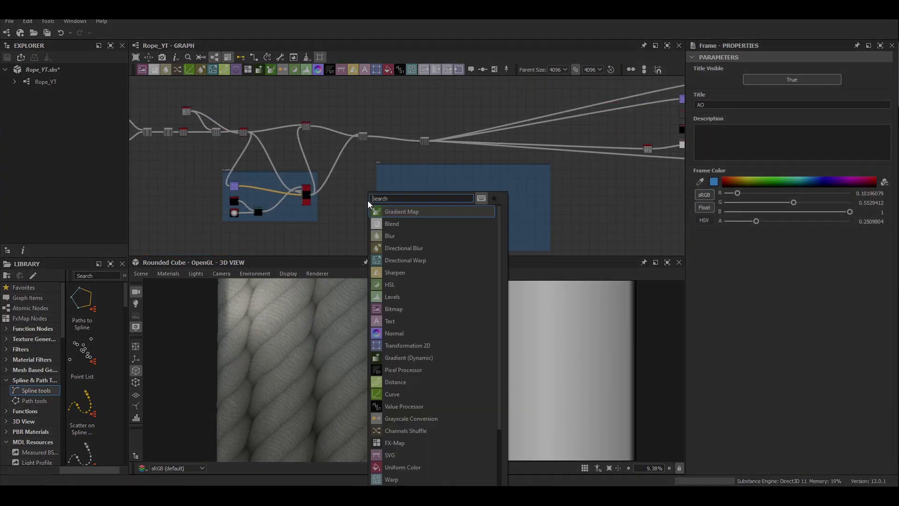
# Add an Ambient Occlusion (HBAO) node in the AO frame and feed it from the Safe Transform Grayscale output
pyautogui.write('amb')
pyautogui.click(431, 211)
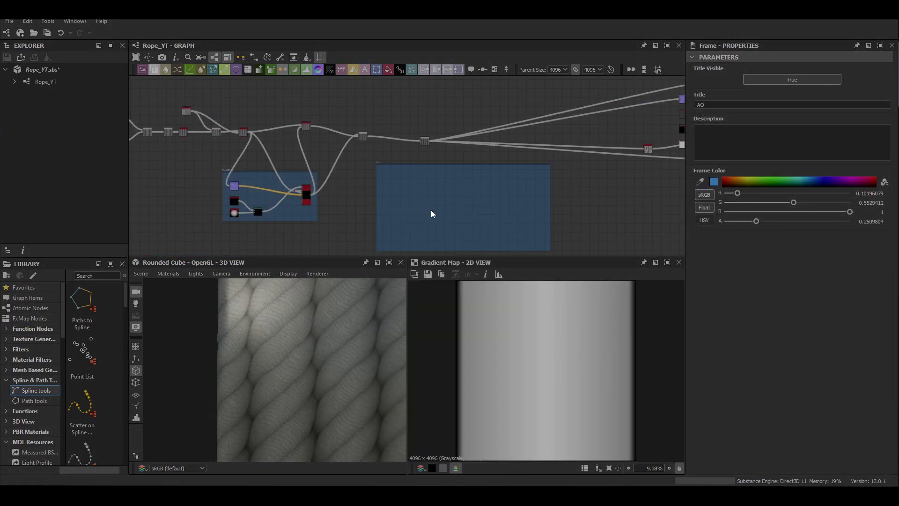
pyautogui.scroll(4, 323, 130)
pyautogui.doubleClick(287, 123)
pyautogui.scroll(-2, 307, 139)
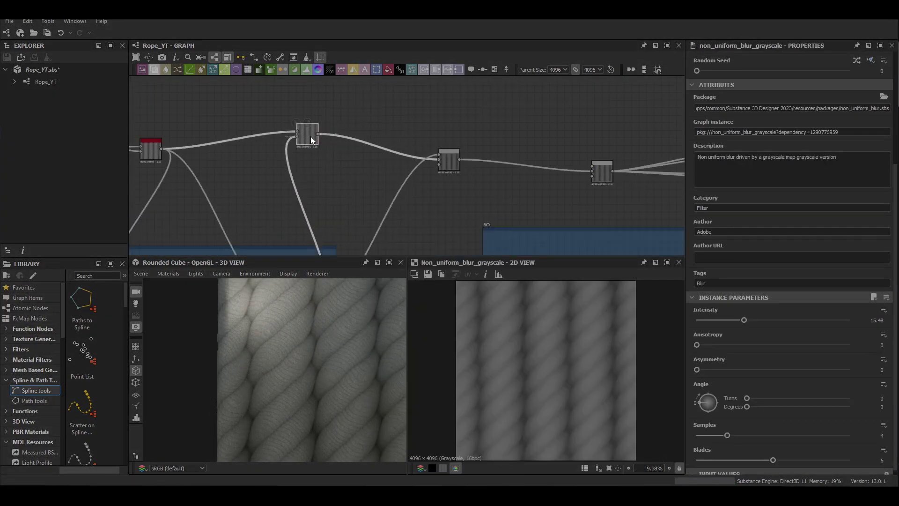
pyautogui.moveTo(272, 167); pyautogui.dragTo(358, 125, button='middle')
pyautogui.doubleClick(310, 104)
pyautogui.doubleClick(222, 104)
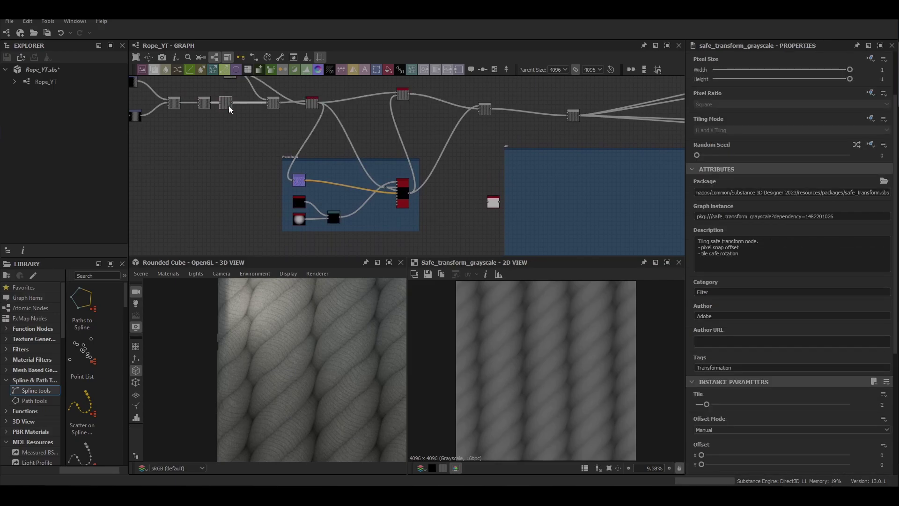
pyautogui.moveTo(232, 102); pyautogui.dragTo(535, 165)
pyautogui.doubleClick(535, 165)
pyautogui.scroll(5, 542, 200)
pyautogui.moveTo(542, 200); pyautogui.dragTo(432, 253, button='middle')
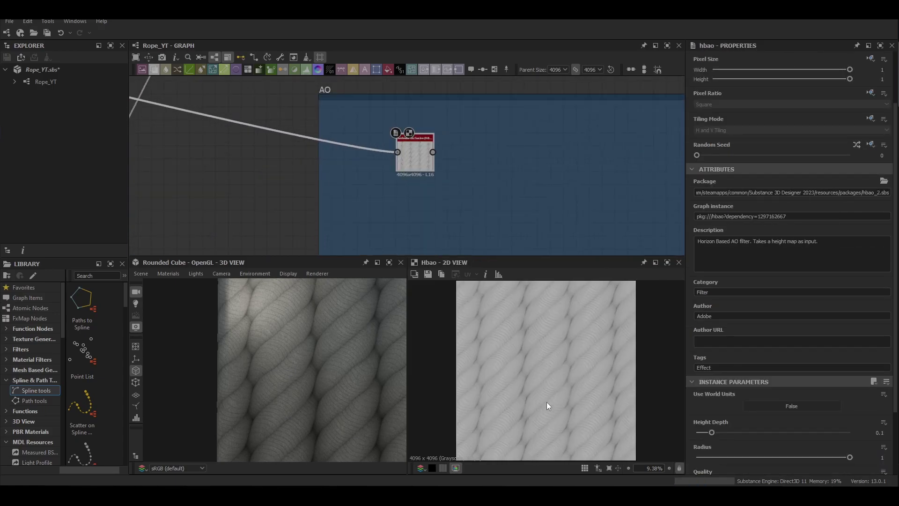
# Rewire the AO frame's HBAO input to the Slope Blur Grayscale output
pyautogui.scroll(4, 557, 393)
pyautogui.scroll(-5, 562, 389)
pyautogui.moveTo(422, 149); pyautogui.dragTo(400, 112, button='middle')
pyautogui.moveTo(400, 111); pyautogui.dragTo(374, 123)
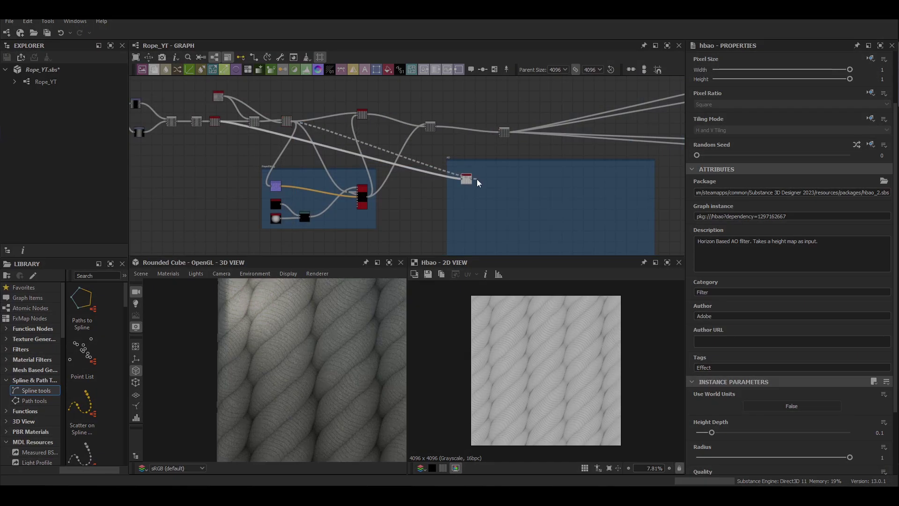
pyautogui.scroll(2, 477, 179)
pyautogui.moveTo(476, 179); pyautogui.dragTo(314, 150, button='middle')
# Set the Height Depth of the HBAO node in the AO frame to 0.48
pyautogui.scroll(4, 558, 388)
pyautogui.moveTo(711, 432); pyautogui.dragTo(761, 431)
pyautogui.scroll(8, 574, 377)
pyautogui.scroll(-5, 574, 377)
pyautogui.moveTo(302, 178); pyautogui.dragTo(346, 139, button='middle')
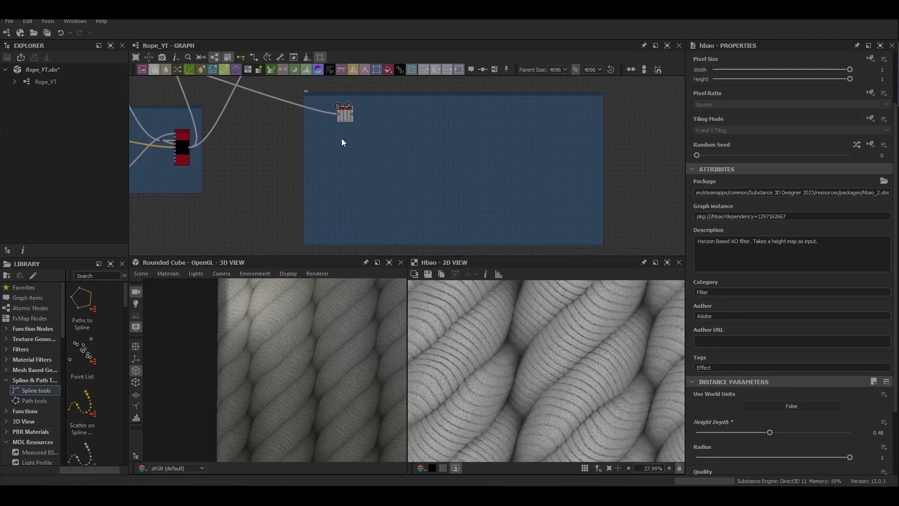
pyautogui.scroll(4, 350, 136)
pyautogui.scroll(5, 576, 383)
# Add a second HBAO node below the first in the AO frame, fed by the Blend containing the frayed strings
pyautogui.moveTo(415, 149); pyautogui.dragTo(465, 214, button='middle')
pyautogui.moveTo(395, 150); pyautogui.dragTo(366, 131)
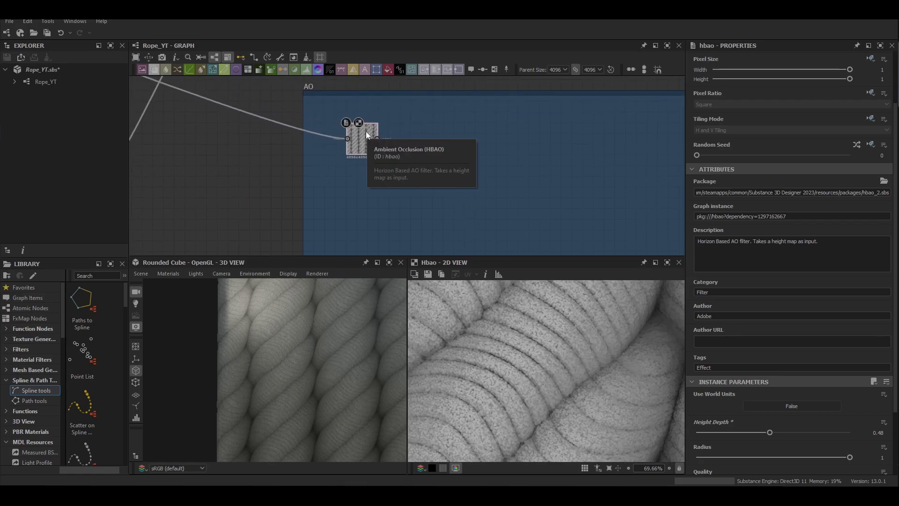
pyautogui.press('space')
pyautogui.press('Return')
pyautogui.scroll(-5, 338, 170)
pyautogui.moveTo(361, 120); pyautogui.dragTo(420, 111, button='middle')
pyautogui.scroll(3, 426, 148)
pyautogui.moveTo(343, 92); pyautogui.dragTo(390, 216)
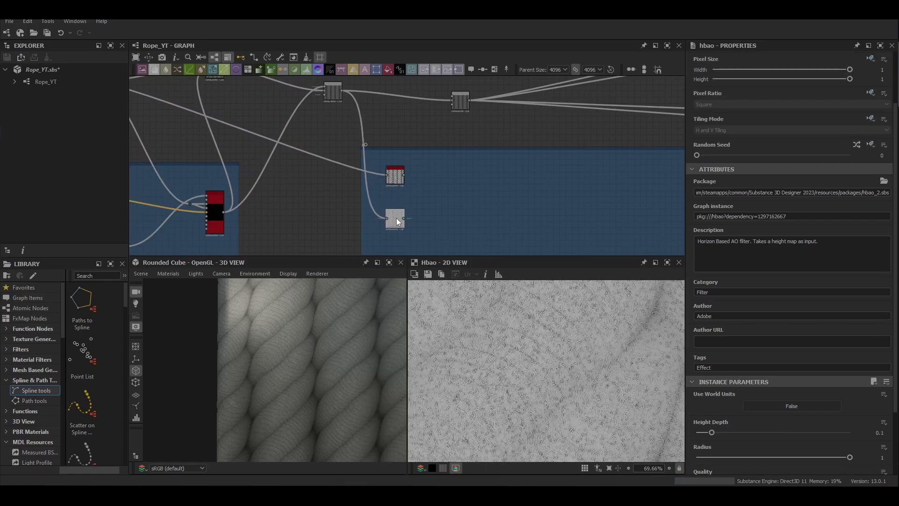
# Set the Quality of both HBAO nodes in the AO frame to 16 samples
pyautogui.scroll(5, 396, 217)
pyautogui.moveTo(396, 218); pyautogui.dragTo(297, 135, button='middle')
pyautogui.scroll(-3, 832, 440)
pyautogui.click(737, 400)
pyautogui.click(723, 421)
pyautogui.moveTo(300, 94); pyautogui.dragTo(309, 208, button='middle')
pyautogui.doubleClick(290, 121)
pyautogui.click(767, 399)
pyautogui.click(758, 420)
pyautogui.doubleClick(314, 239)
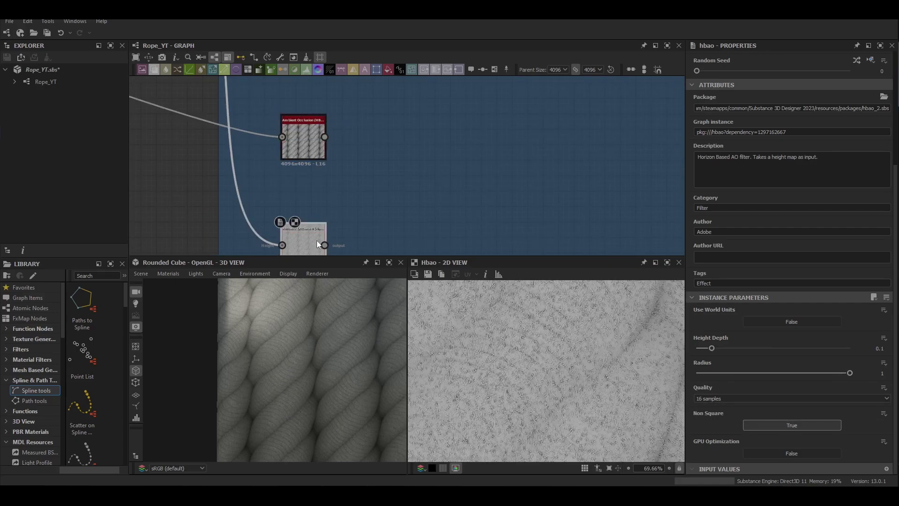
# Add a Blend node combining both HBAO outputs and set its blending mode to Multiply
pyautogui.moveTo(319, 238); pyautogui.dragTo(321, 207)
pyautogui.press('space')
pyautogui.write('blend')
pyautogui.press('Return')
pyautogui.moveTo(326, 137); pyautogui.dragTo(390, 157)
pyautogui.moveTo(325, 214); pyautogui.dragTo(391, 167)
pyautogui.click(705, 288)
pyautogui.click(707, 313)
# Add a third HBAO node to the AO frame, fed by the Blend containing the frayed strings
pyautogui.scroll(-3, 378, 179)
pyautogui.press('space')
pyautogui.write('ambi')
pyautogui.press('Return')
pyautogui.scroll(-3, 297, 119)
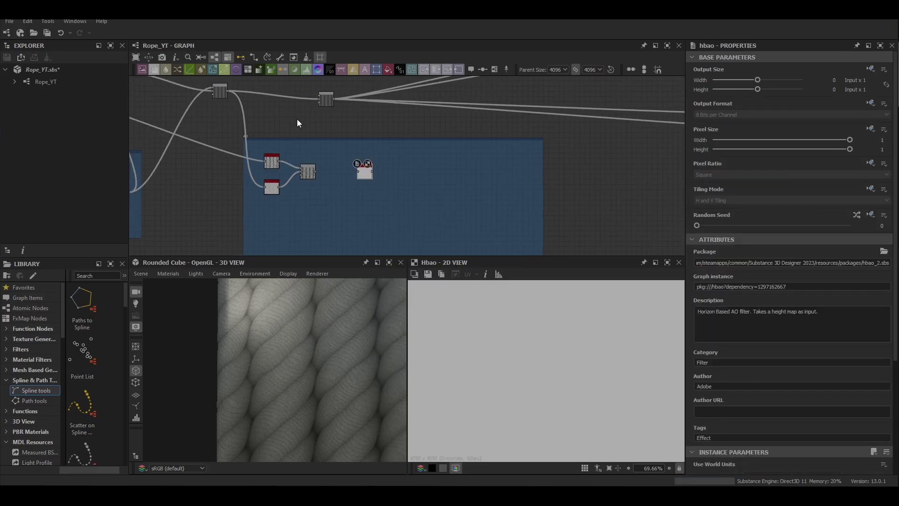
pyautogui.moveTo(337, 140); pyautogui.dragTo(458, 166, button='middle')
pyautogui.moveTo(409, 153); pyautogui.dragTo(470, 188)
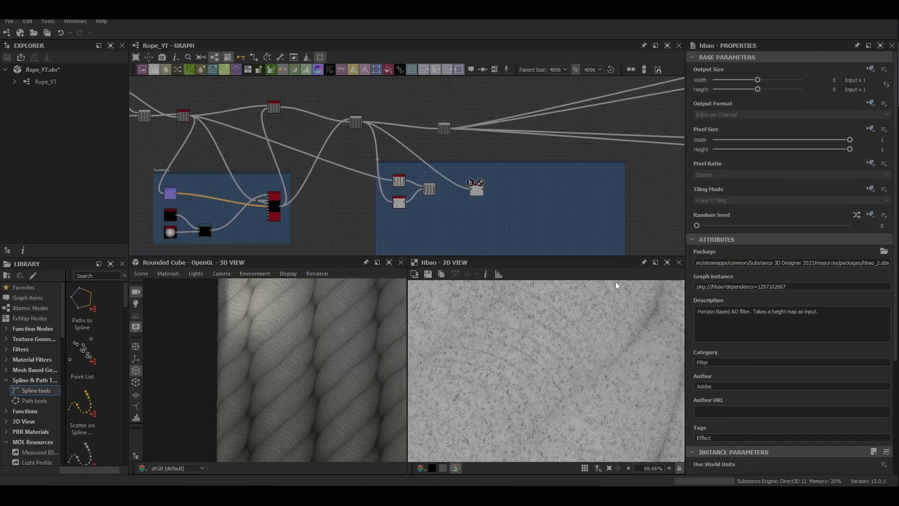
# Raise the third HBAO node's Height Depth to the maximum
pyautogui.scroll(-3, 707, 369)
pyautogui.moveTo(712, 418); pyautogui.dragTo(853, 418)
pyautogui.scroll(-6, 551, 379)
pyautogui.scroll(-2, 740, 409)
pyautogui.click(740, 410)
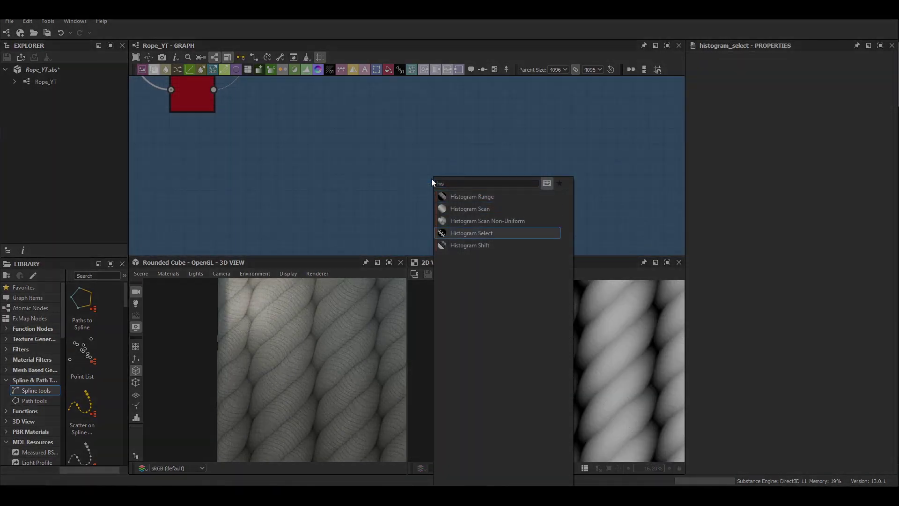
# Add a Histogram Select node in the AO frame and set its Position to 0.22 and Range to 0.71
pyautogui.press('Return')
pyautogui.moveTo(773, 406); pyautogui.dragTo(852, 406)
pyautogui.moveTo(734, 429); pyautogui.dragTo(852, 431)
pyautogui.moveTo(849, 406); pyautogui.dragTo(694, 405)
pyautogui.scroll(-3, 450, 162)
pyautogui.scroll(-3, 410, 189)
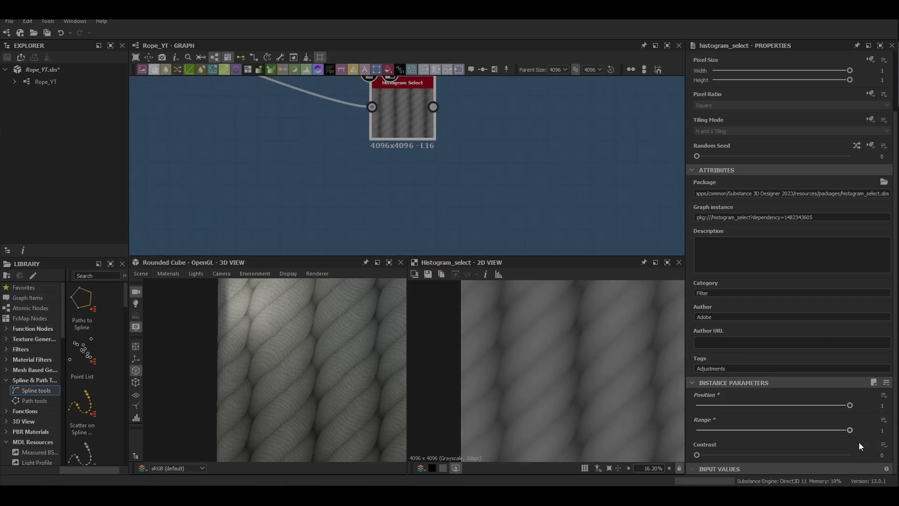
pyautogui.moveTo(848, 429); pyautogui.dragTo(805, 430)
pyautogui.scroll(-1, 375, 206)
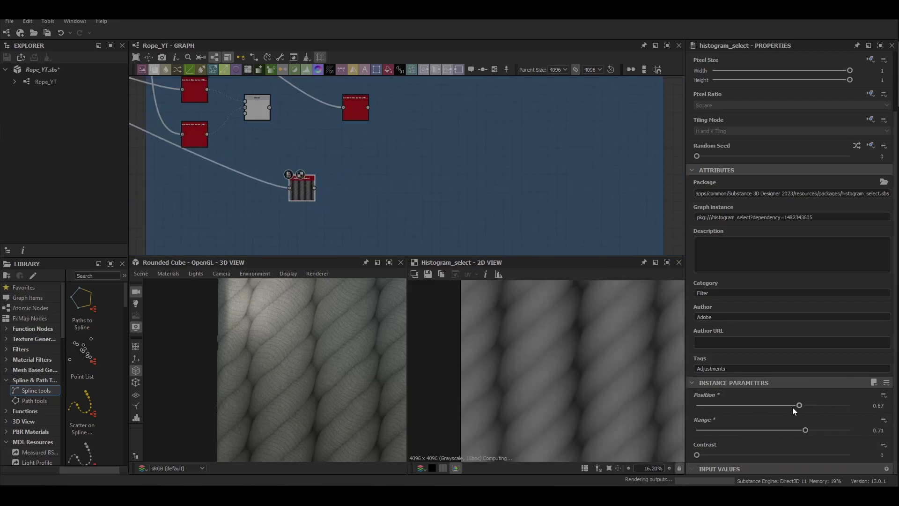
pyautogui.moveTo(782, 411); pyautogui.dragTo(738, 415)
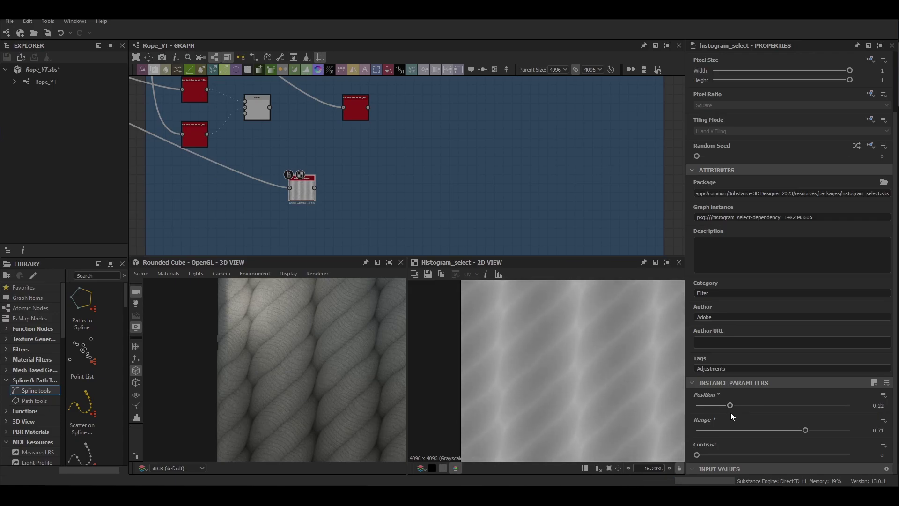
# Chain a Blur node with Intensity 3 and an Invert Grayscale node after the Histogram Select in the AO frame
pyautogui.press('space')
pyautogui.click(331, 213)
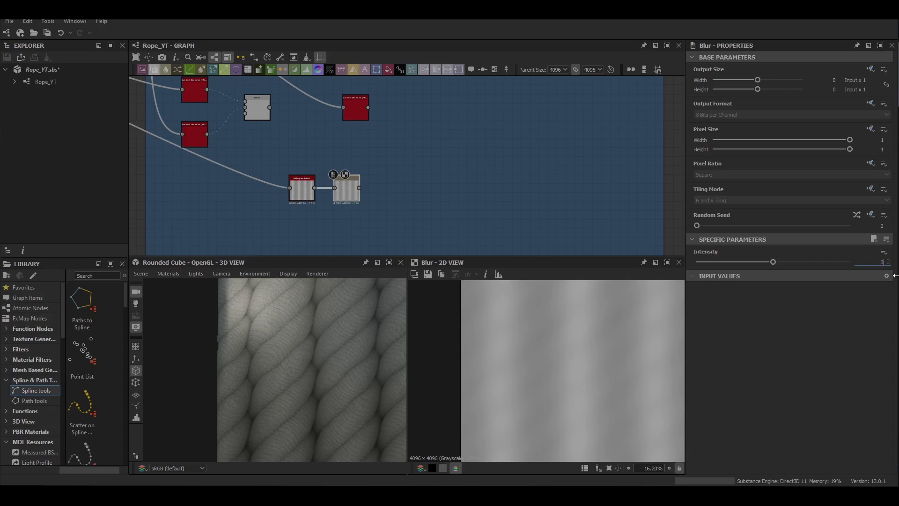
pyautogui.press('space')
pyautogui.write('inv')
pyautogui.click(376, 206)
# Add a Blend node in the AO frame with the third HBAO as foreground and the inverted mask as opacity
pyautogui.doubleClick(355, 109)
pyautogui.moveTo(355, 108); pyautogui.dragTo(356, 82)
pyautogui.moveTo(345, 122); pyautogui.dragTo(345, 125, button='middle')
pyautogui.doubleClick(257, 112)
pyautogui.doubleClick(388, 192)
pyautogui.press('space')
pyautogui.click(442, 125)
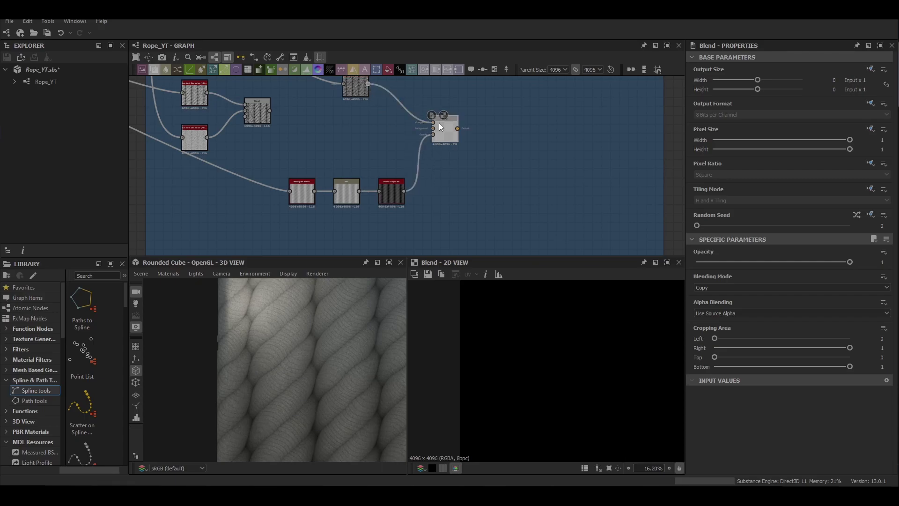
# Connect the Blend of the first two HBAO nodes as the new Blend's background and set its blending mode to Multiply
pyautogui.moveTo(269, 110); pyautogui.dragTo(433, 128)
pyautogui.click(740, 287)
pyautogui.click(731, 309)
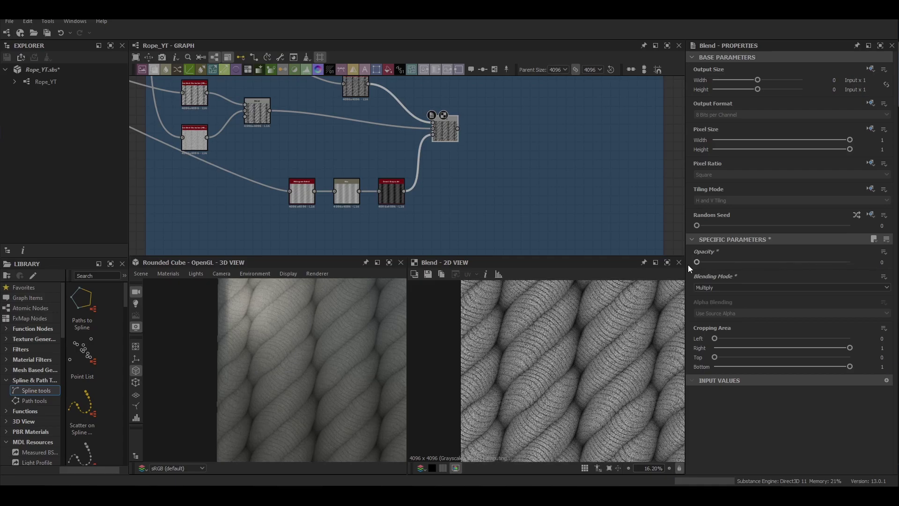
pyautogui.doubleClick(356, 87)
pyautogui.scroll(-4, 293, 170)
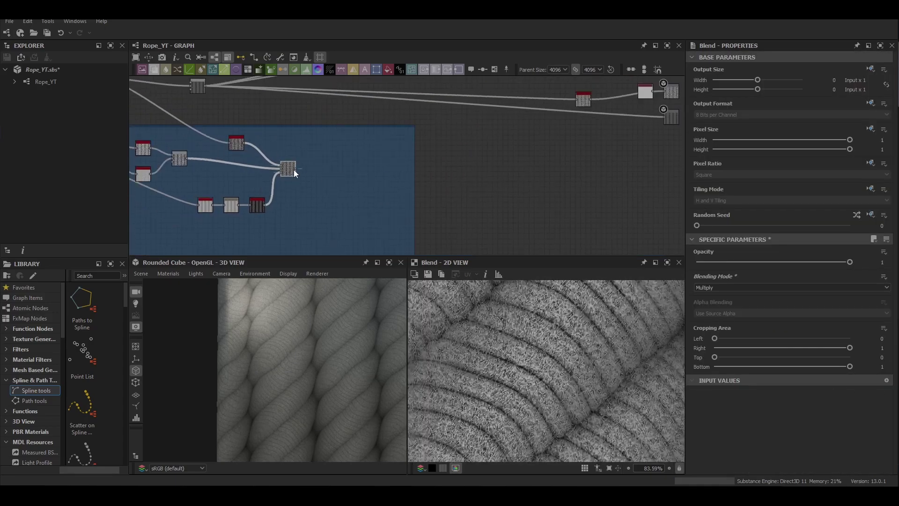
# Connect the final AO Blend to the ambient occlusion output and examine the rope on the 3D model
pyautogui.moveTo(338, 173); pyautogui.dragTo(377, 202, button='middle')
pyautogui.moveTo(335, 199); pyautogui.dragTo(345, 202)
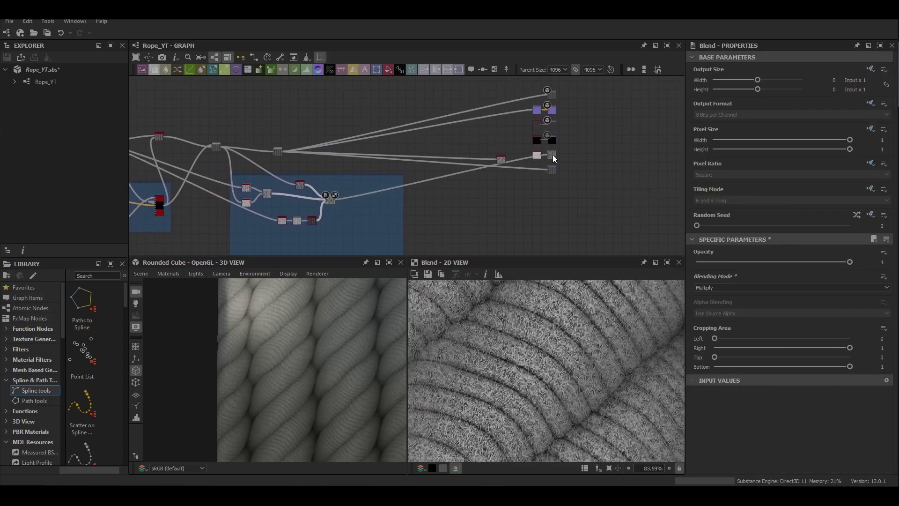
pyautogui.hotkey('ctrl', 'z')
pyautogui.moveTo(333, 199); pyautogui.dragTo(549, 153)
pyautogui.scroll(-10, 317, 367)
pyautogui.scroll(8, 307, 339)
pyautogui.moveTo(323, 355)
pyautogui.mouseDown()
pyautogui.moveTo(307, 339)
pyautogui.moveTo(330, 343)
pyautogui.moveTo(311, 367)
pyautogui.mouseUp()
pyautogui.scroll(-10, 308, 369)
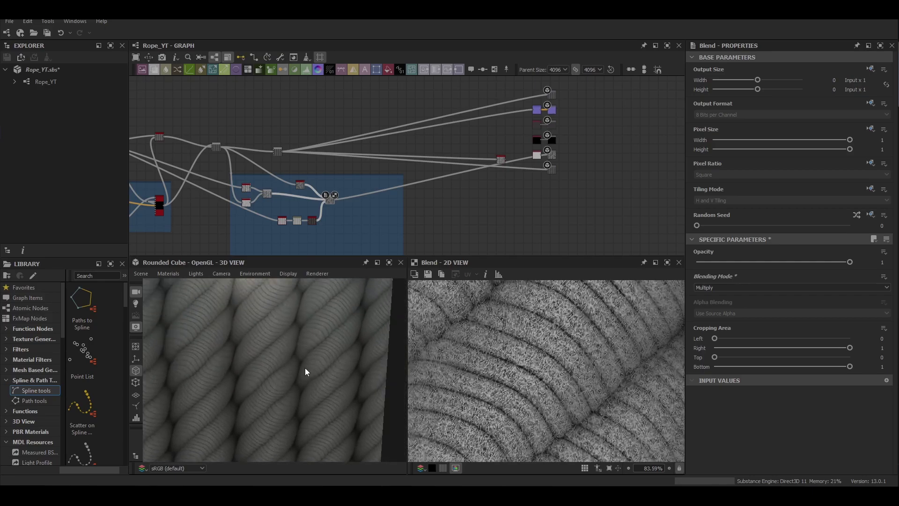
# Insert a Levels node between the final AO Blend and the ambient occlusion output, trying and undoing a midtone change
pyautogui.press('space')
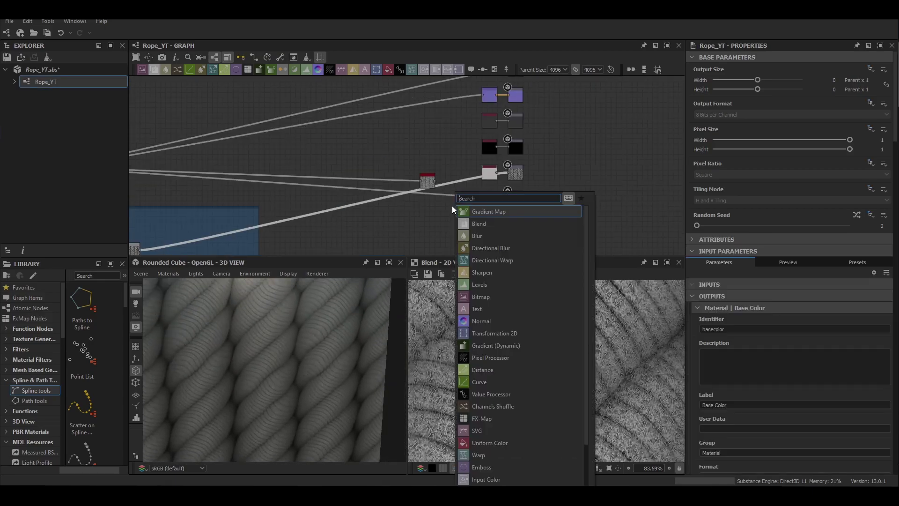
pyautogui.write('lev')
pyautogui.press('Return')
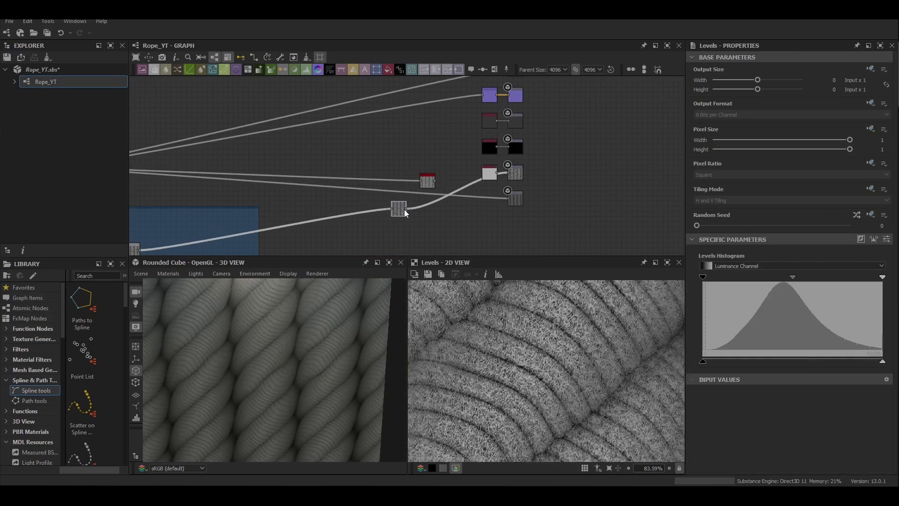
pyautogui.scroll(-6, 510, 346)
pyautogui.scroll(-3, 289, 403)
pyautogui.scroll(10, 277, 375)
pyautogui.moveTo(277, 375); pyautogui.dragTo(305, 345)
pyautogui.moveTo(792, 277); pyautogui.dragTo(817, 281)
pyautogui.hotkey('ctrl', 'z')
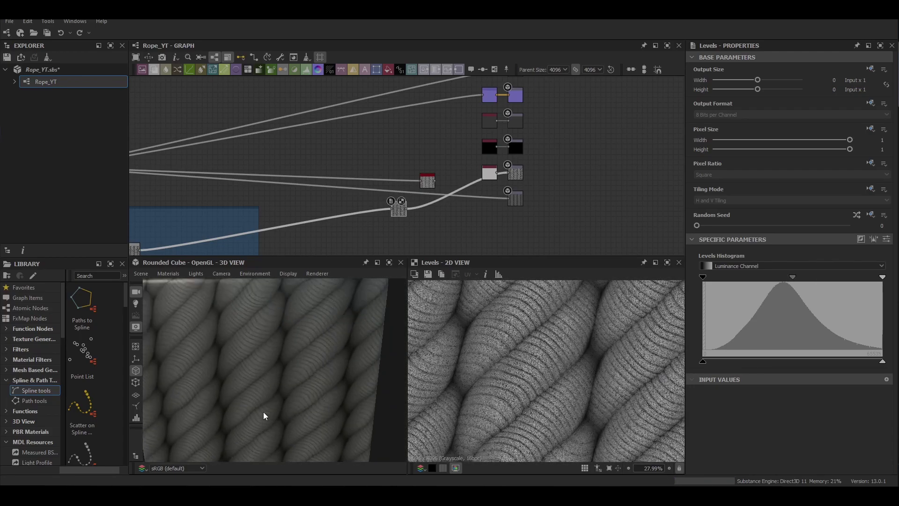
pyautogui.scroll(-10, 261, 400)
# Add a Gradient Map node in the Defuse frame and feed it from the final rope height Blend
pyautogui.moveTo(348, 172); pyautogui.dragTo(468, 185, button='middle')
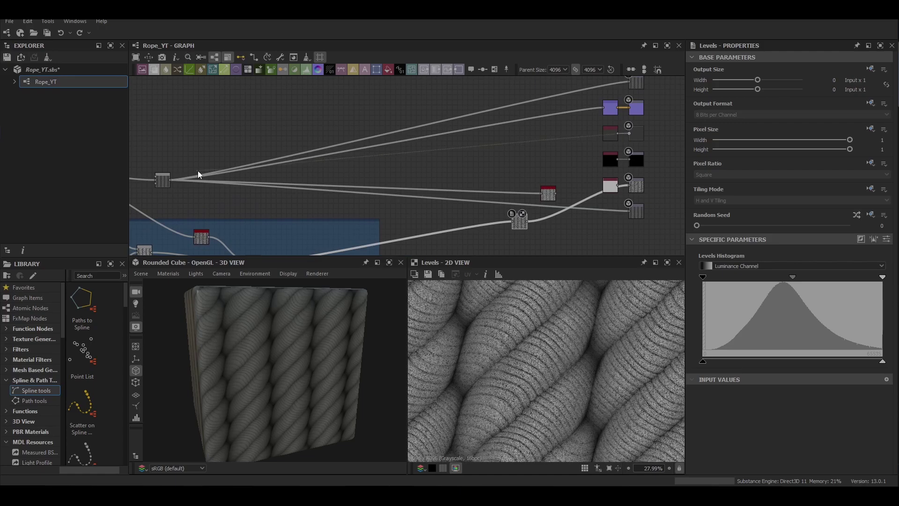
pyautogui.click(611, 114)
pyautogui.moveTo(612, 113); pyautogui.dragTo(593, 143, button='middle')
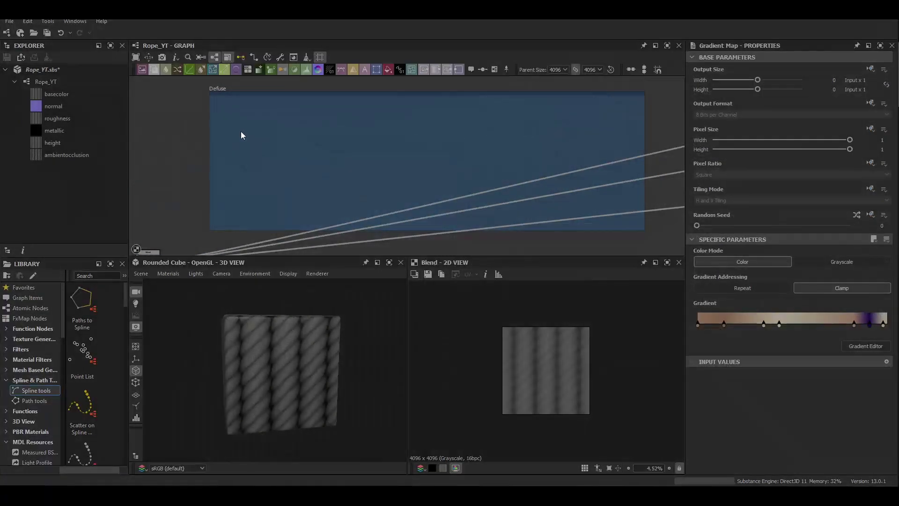
pyautogui.rightClick(227, 158)
pyautogui.press('Escape')
pyautogui.moveTo(226, 158); pyautogui.dragTo(249, 149)
pyautogui.moveTo(249, 150); pyautogui.dragTo(283, 112, button='middle')
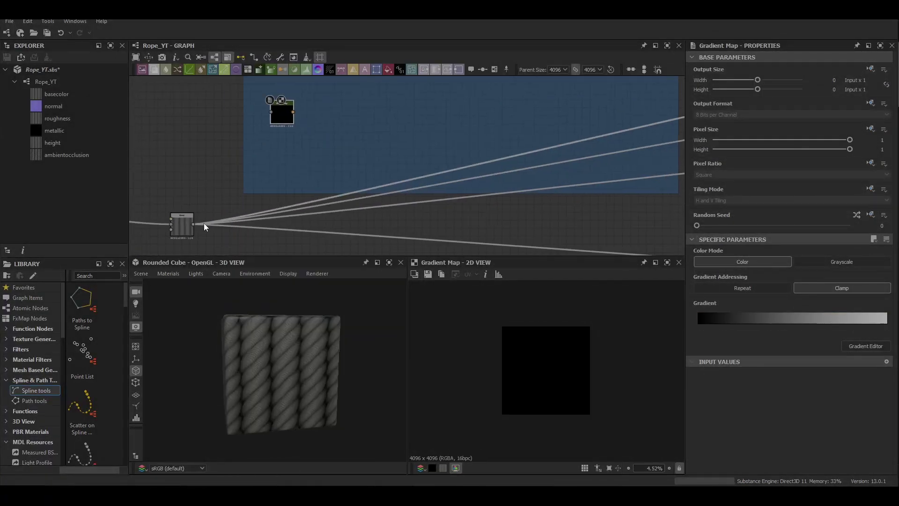
pyautogui.moveTo(195, 224); pyautogui.dragTo(281, 116)
# Pick a brown-to-beige gradient for the Gradient Map and delete its gradient key at position 0.599
pyautogui.scroll(3, 282, 116)
pyautogui.moveTo(282, 116); pyautogui.dragTo(243, 175, button='middle')
pyautogui.click(865, 346)
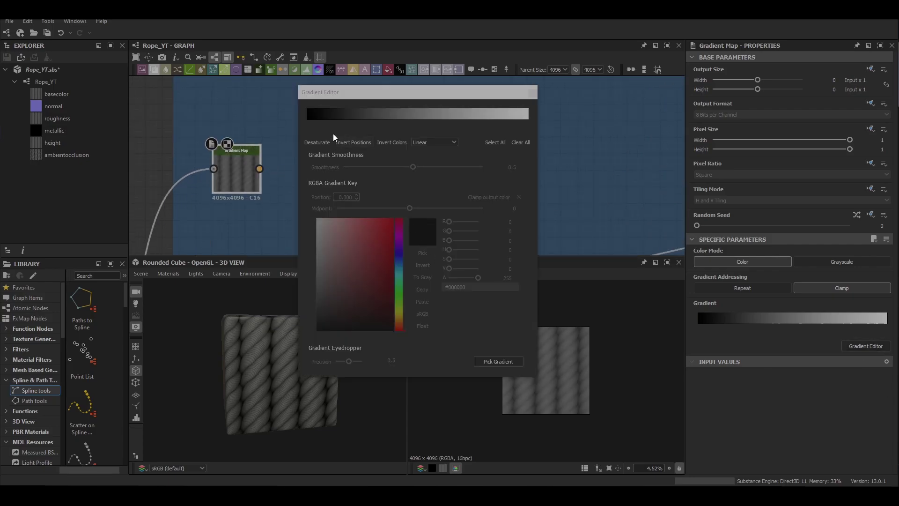
pyautogui.click(330, 123)
pyautogui.moveTo(331, 122); pyautogui.dragTo(498, 375)
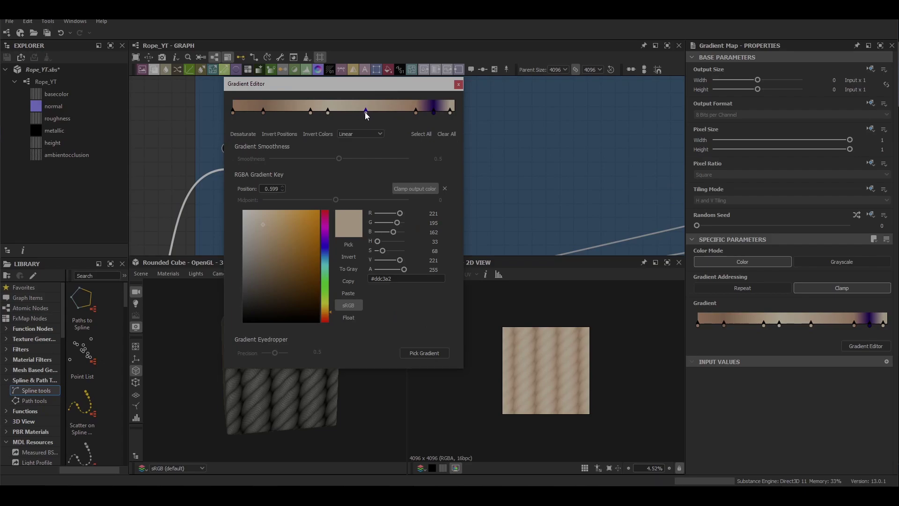
pyautogui.press('Delete')
pyautogui.click(459, 85)
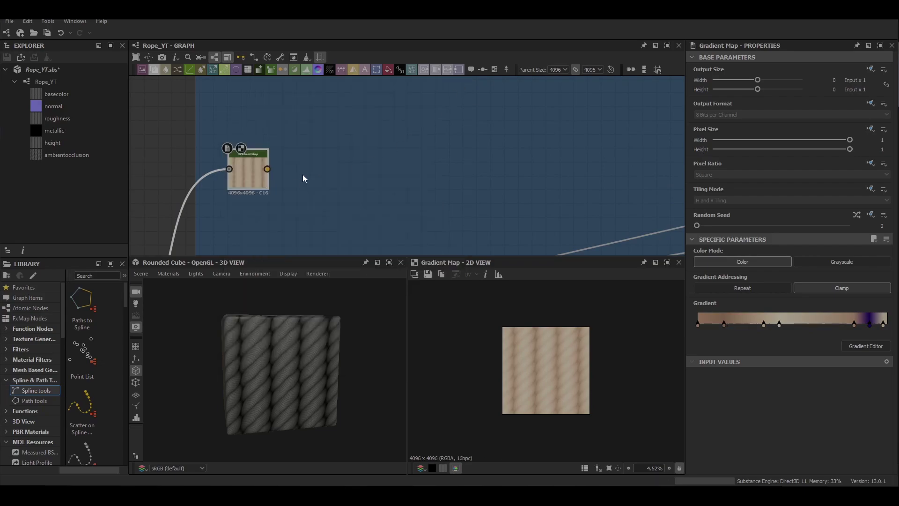
# Add a Blend node after the Gradient Map, connect it to the base color output and examine the rope's colour
pyautogui.press('space')
pyautogui.click(309, 194)
pyautogui.scroll(-5, 327, 175)
pyautogui.moveTo(334, 174); pyautogui.dragTo(315, 177, button='middle')
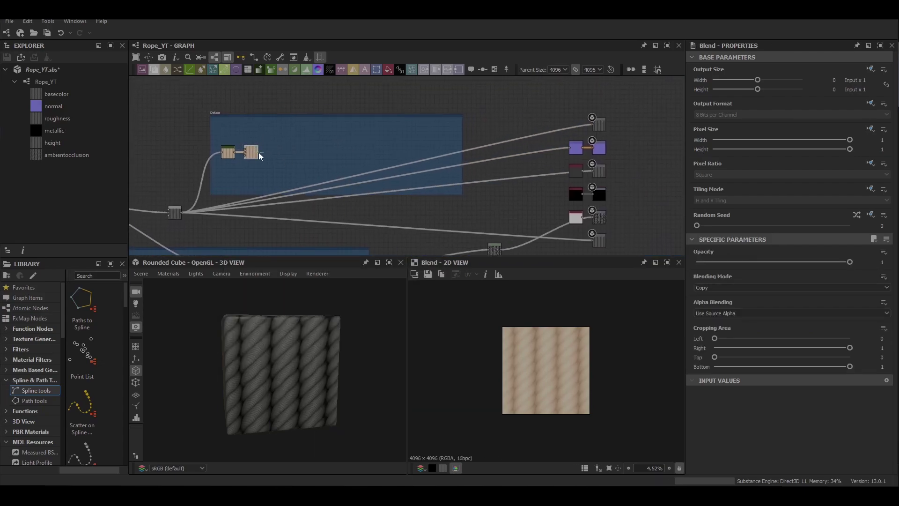
pyautogui.moveTo(258, 152); pyautogui.dragTo(592, 124)
pyautogui.scroll(8, 268, 393)
pyautogui.moveTo(269, 393); pyautogui.dragTo(290, 379)
pyautogui.scroll(5, 240, 158)
pyautogui.moveTo(240, 157); pyautogui.dragTo(329, 192, button='middle')
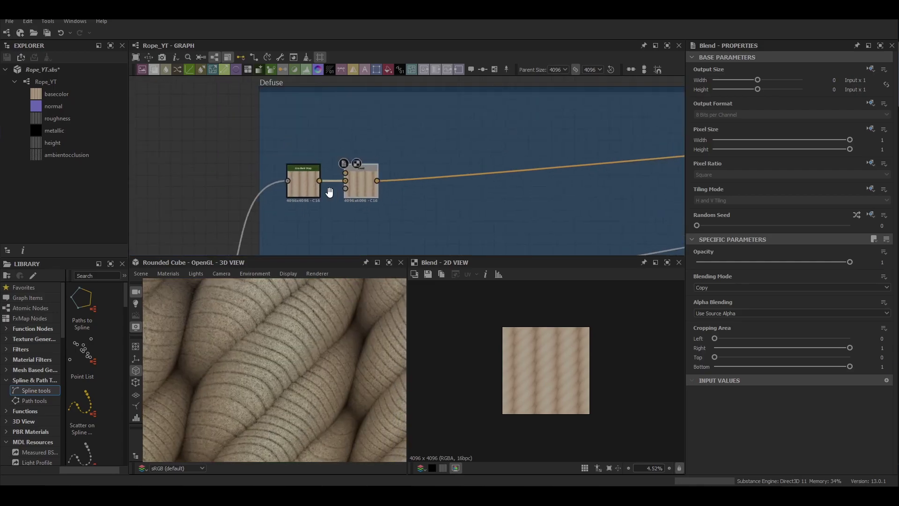
# Add a second Gradient Map above the first and connect it to the Blend's foreground input
pyautogui.scroll(4, 320, 187)
pyautogui.click(300, 189)
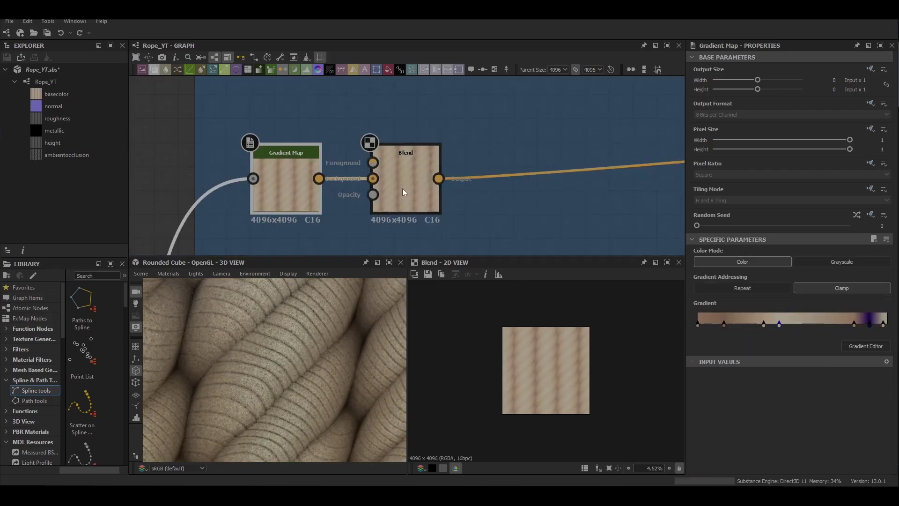
pyautogui.moveTo(406, 186); pyautogui.dragTo(432, 186)
pyautogui.scroll(-3, 362, 220)
pyautogui.press('space')
pyautogui.click(355, 159)
pyautogui.moveTo(351, 141); pyautogui.dragTo(382, 188)
# Set the diffuse Blend's blending mode to Overlay and its Opacity to about 0.41
pyautogui.click(403, 200)
pyautogui.click(749, 287)
pyautogui.click(716, 350)
pyautogui.click(738, 262)
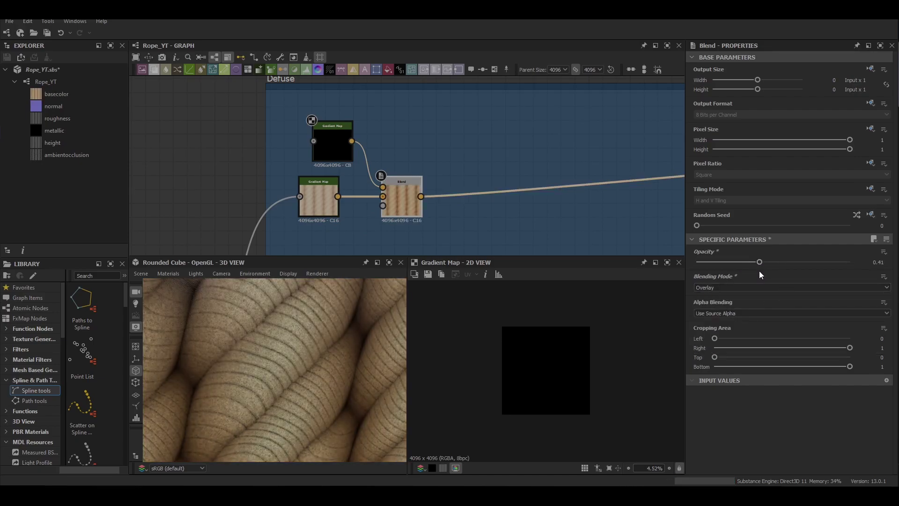
# Move the second Gradient Map above the first one and feed it from the ambient occlusion Levels node
pyautogui.scroll(-3, 276, 369)
pyautogui.moveTo(333, 146); pyautogui.dragTo(319, 146)
pyautogui.scroll(-5, 319, 146)
pyautogui.moveTo(319, 146); pyautogui.dragTo(316, 92, button='middle')
pyautogui.moveTo(350, 243); pyautogui.dragTo(309, 90)
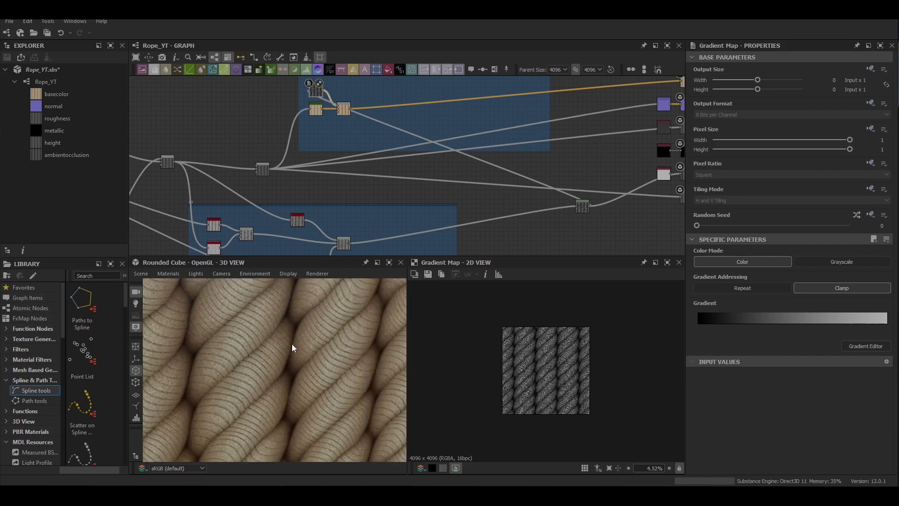
pyautogui.scroll(3, 388, 150)
# Set the Overlay Blend's Opacity to 1 and examine the rope's colour on the 3D model
pyautogui.click(388, 150)
pyautogui.scroll(-3, 274, 361)
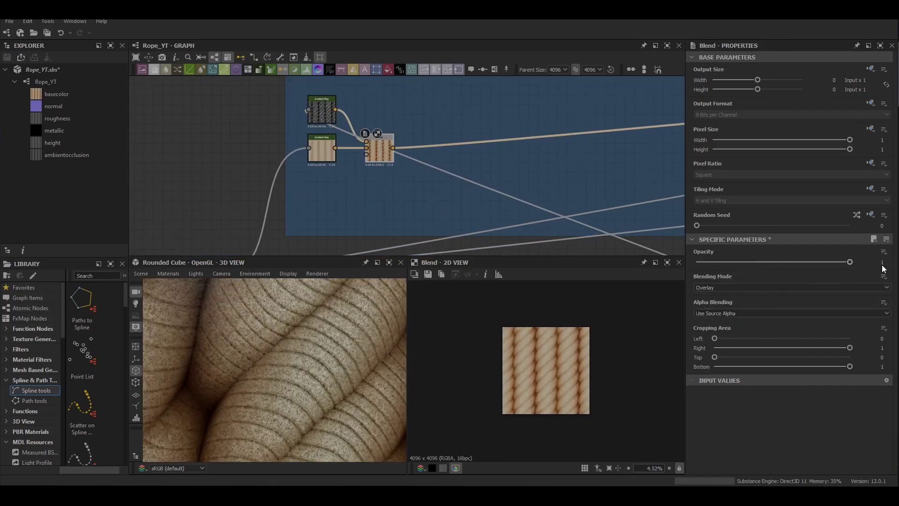
pyautogui.scroll(-2, 272, 369)
pyautogui.moveTo(271, 369); pyautogui.dragTo(260, 370)
# Place a second diffuse Blend node between the Overlay Blend and the base color output
pyautogui.scroll(4, 272, 378)
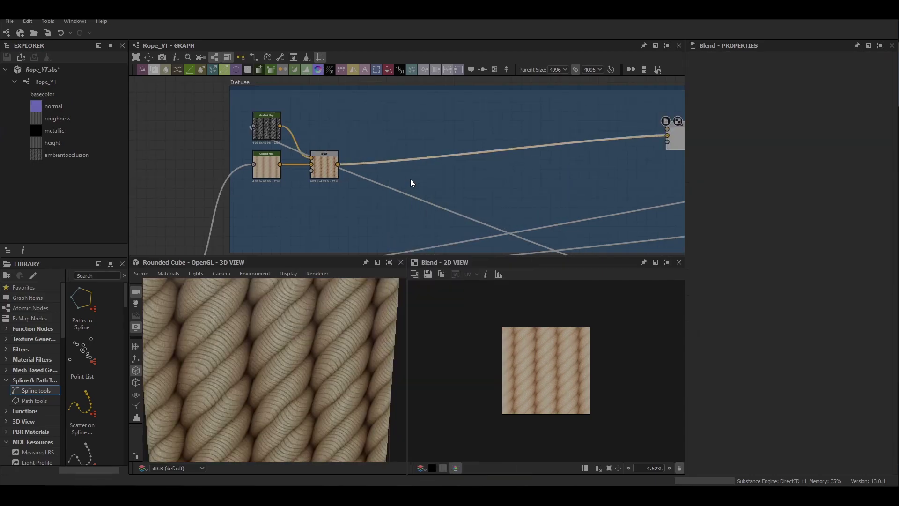
pyautogui.moveTo(673, 136); pyautogui.dragTo(544, 154)
pyautogui.moveTo(281, 201); pyautogui.dragTo(401, 201)
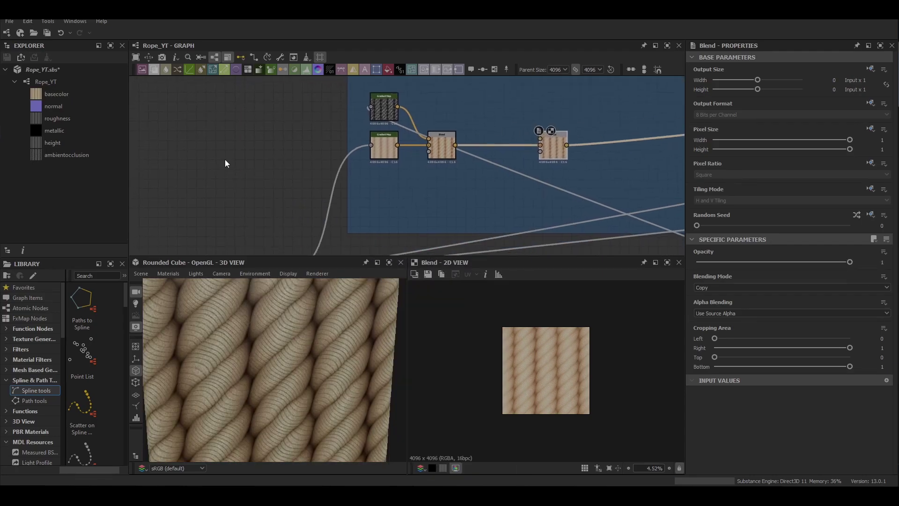
# Add a Histogram Select node beside the Defuse frame, fed by the final rope height Blend
pyautogui.press('space')
pyautogui.write('his')
pyautogui.press('Down')
pyautogui.press('Down')
pyautogui.press('Down')
pyautogui.press('Return')
pyautogui.scroll(-3, 267, 155)
pyautogui.moveTo(268, 155); pyautogui.dragTo(347, 163, button='middle')
pyautogui.scroll(-1, 326, 172)
pyautogui.scroll(4, 338, 144)
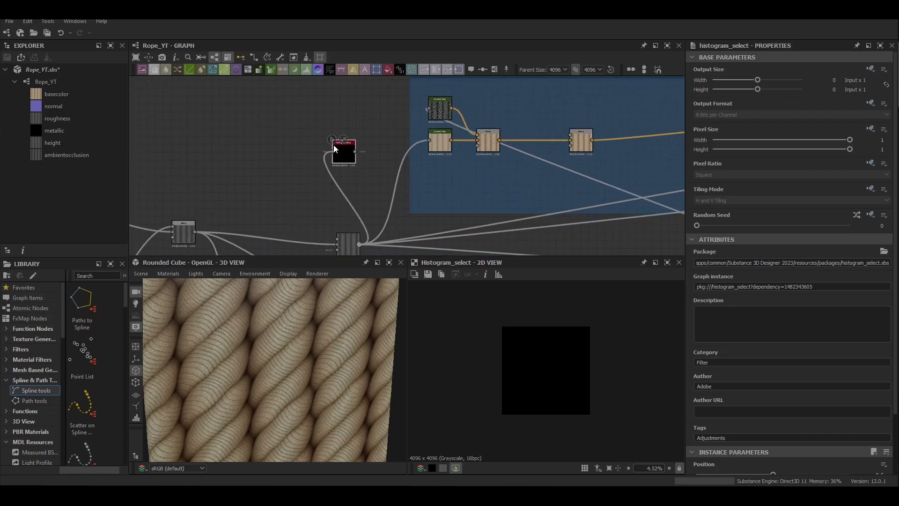
# Set the new Histogram Select's Position to 0.38 and Range to 0.42
pyautogui.scroll(-3, 766, 373)
pyautogui.moveTo(774, 405); pyautogui.dragTo(760, 429)
pyautogui.scroll(3, 527, 374)
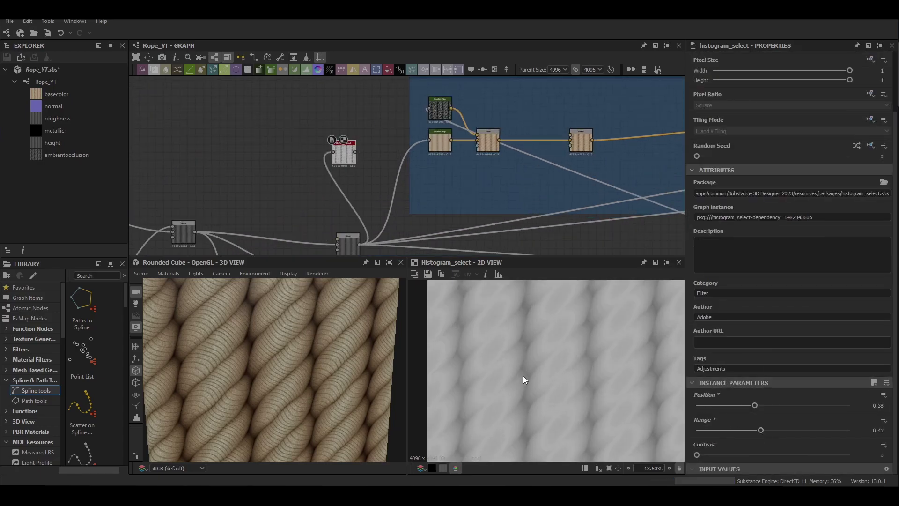
pyautogui.scroll(1, 563, 184)
# Connect the Histogram Select to the second diffuse Blend's opacity and add a third Gradient Map fed by the AO Levels
pyautogui.moveTo(564, 184); pyautogui.dragTo(455, 227, button='middle')
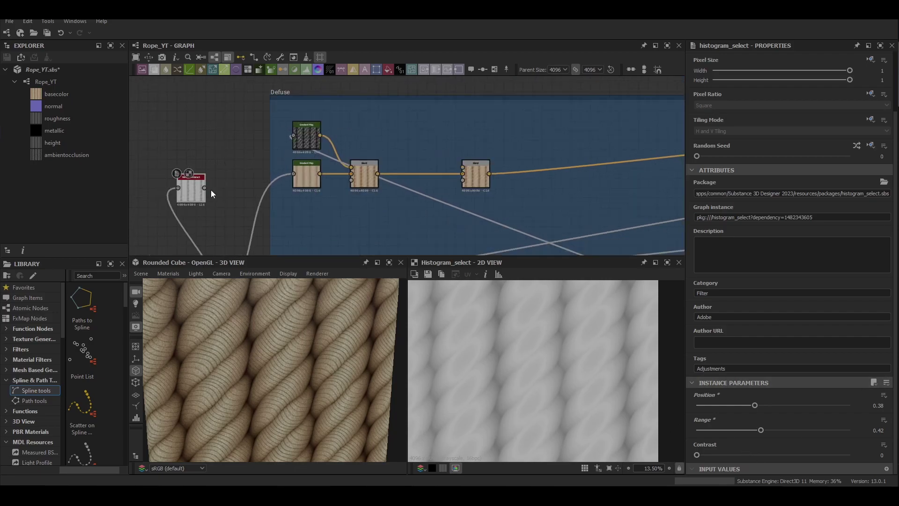
pyautogui.moveTo(464, 183); pyautogui.dragTo(416, 225, button='middle')
pyautogui.press('space')
pyautogui.write('gr')
pyautogui.press('Return')
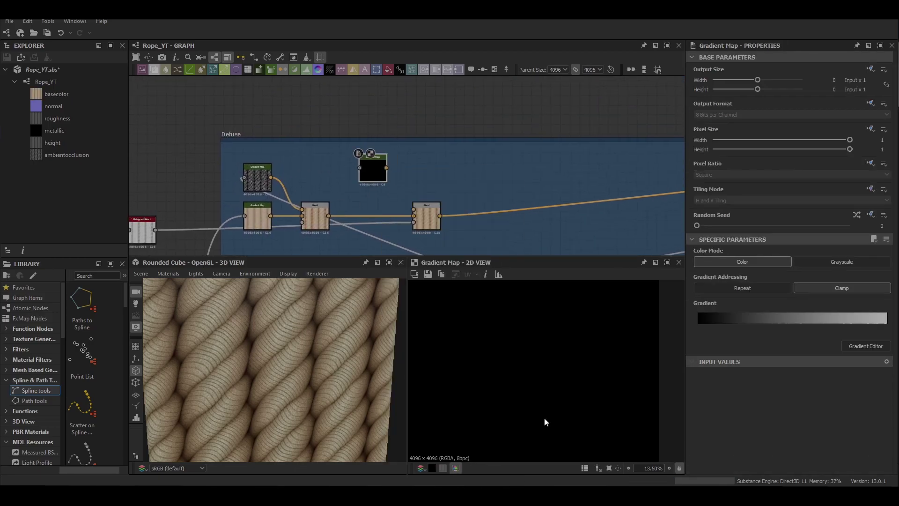
pyautogui.scroll(-3, 623, 232)
pyautogui.scroll(3, 352, 95)
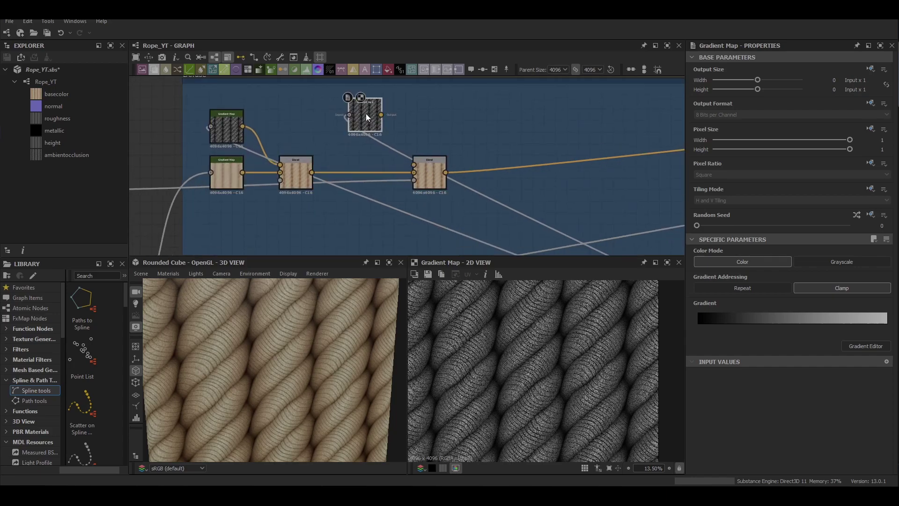
# Connect the third Gradient Map to the second diffuse Blend's foreground and examine the rope on the 3D model
pyautogui.doubleClick(431, 173)
pyautogui.scroll(2, 527, 337)
pyautogui.moveTo(286, 337); pyautogui.dragTo(281, 361)
# Pick an olive-brown gradient for the third Gradient Map and delete its gradient key at position 0.717
pyautogui.doubleClick(351, 113)
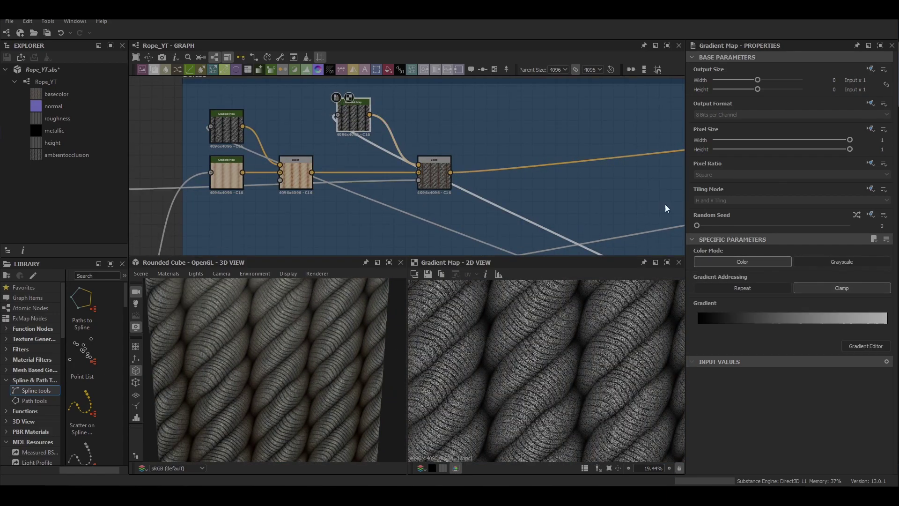
pyautogui.click(865, 349)
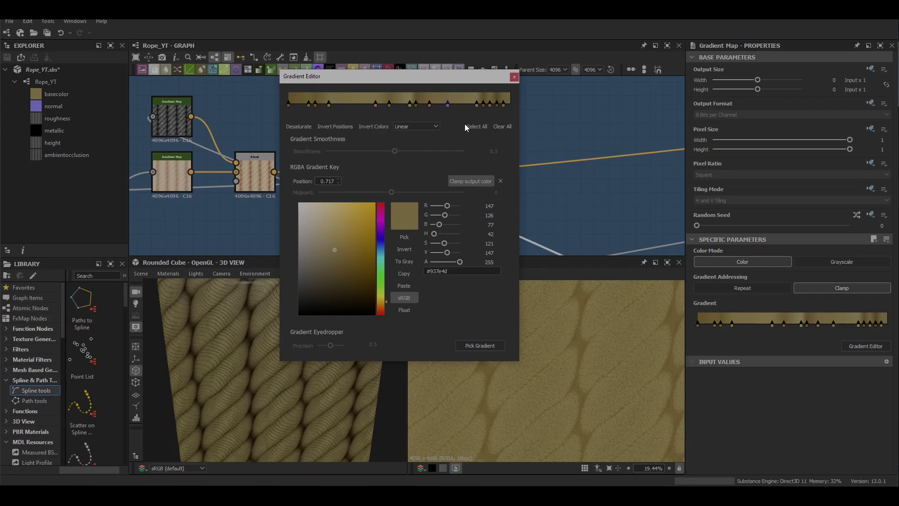
pyautogui.click(466, 128)
pyautogui.click(514, 77)
# Vary the second diffuse Blend's Opacity to compare the colours and return it to 1
pyautogui.moveTo(451, 175); pyautogui.dragTo(393, 160, button='middle')
pyautogui.doubleClick(393, 161)
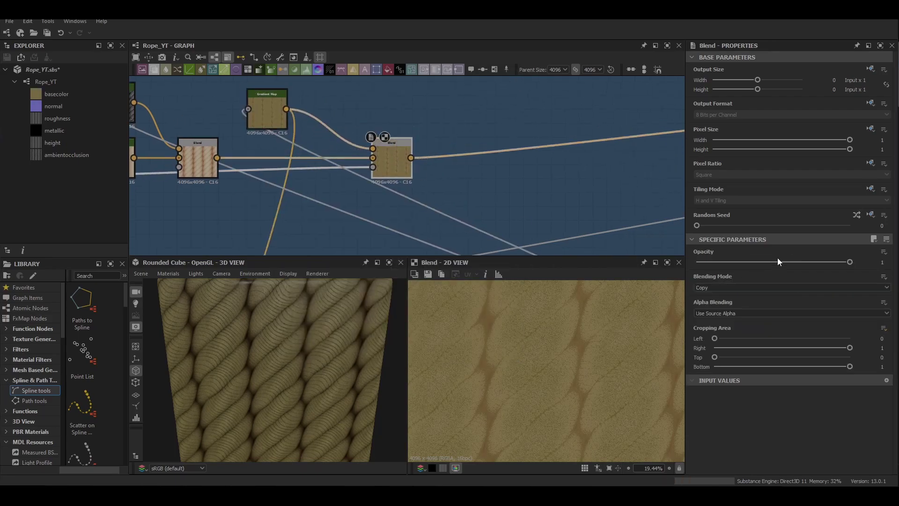
pyautogui.moveTo(778, 261); pyautogui.dragTo(866, 258)
# Add a third Blend node between the second diffuse Blend and the base color output
pyautogui.moveTo(395, 157); pyautogui.dragTo(242, 179, button='middle')
pyautogui.press('space')
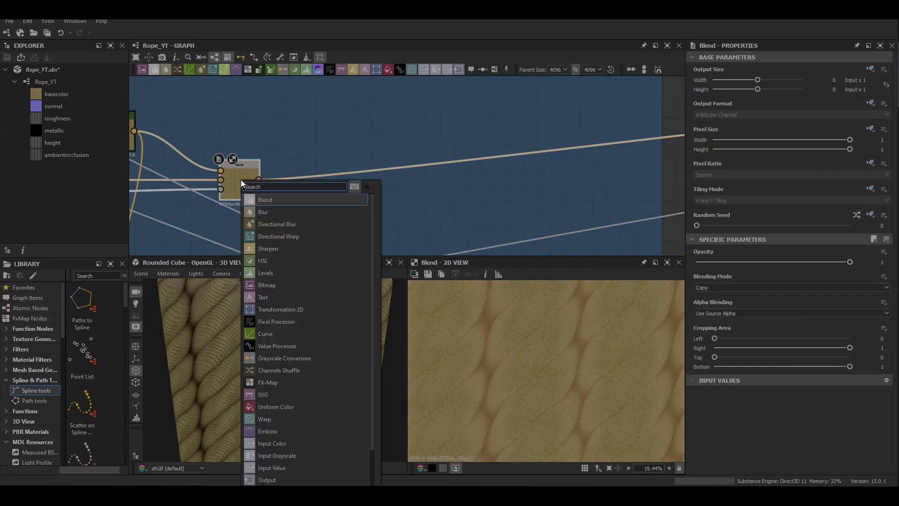
pyautogui.click(294, 199)
pyautogui.scroll(-2, 421, 178)
# Duplicate the olive-brown Gradient Map and connect the copy to the third diffuse Blend's foreground
pyautogui.click(215, 132)
pyautogui.hotkey('ctrl', 'c')
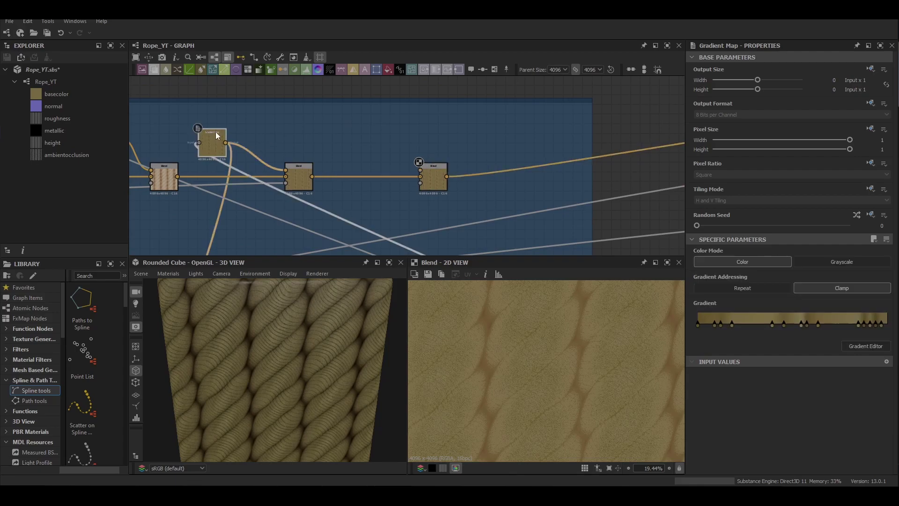
pyautogui.hotkey('ctrl', 'v')
pyautogui.doubleClick(367, 143)
pyautogui.moveTo(420, 170); pyautogui.dragTo(384, 148)
pyautogui.moveTo(384, 149); pyautogui.dragTo(369, 170, button='middle')
# Add a BnW Spots 1 noise node above the Defuse frame and feed it into the duplicated Gradient Map
pyautogui.press('space')
pyautogui.write('bnw')
pyautogui.click(378, 124)
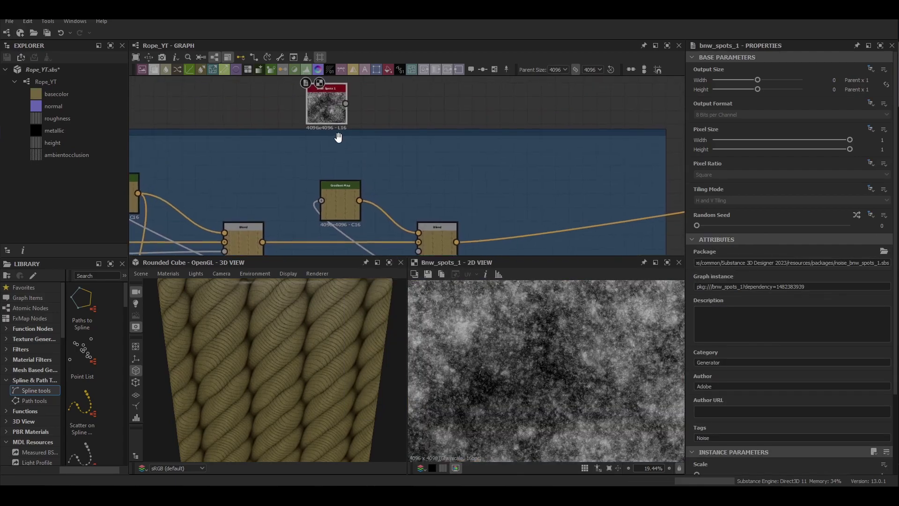
pyautogui.moveTo(363, 214); pyautogui.dragTo(322, 200)
# Examine the spotted colour on the rope and lower the third diffuse Blend's Opacity to about 0.67
pyautogui.moveTo(405, 253); pyautogui.dragTo(361, 202, button='middle')
pyautogui.scroll(4, 282, 344)
pyautogui.moveTo(282, 344); pyautogui.dragTo(318, 338)
pyautogui.doubleClick(394, 194)
pyautogui.moveTo(850, 262); pyautogui.dragTo(792, 269)
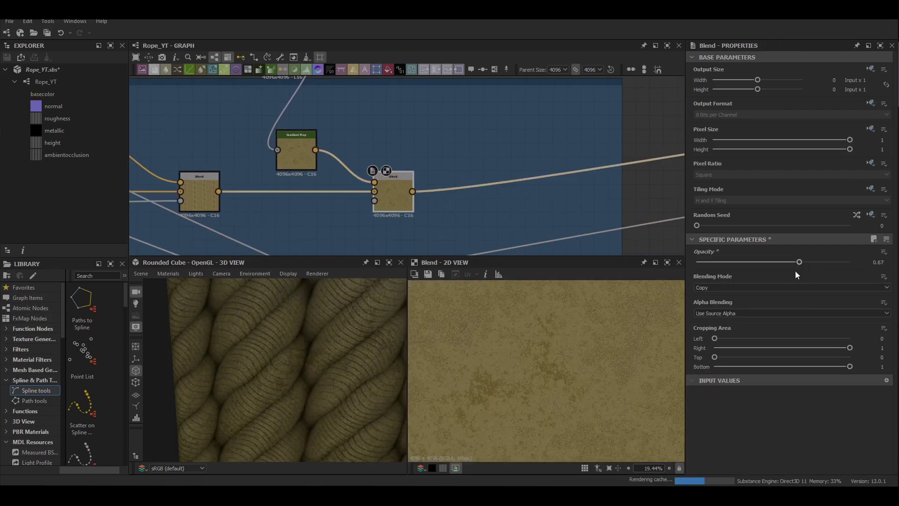
# Add a fourth Blend node before the base color output and feed a new Gradient Map into its foreground
pyautogui.moveTo(328, 370); pyautogui.dragTo(303, 377)
pyautogui.scroll(-5, 303, 377)
pyautogui.press('b')
pyautogui.moveTo(482, 178); pyautogui.dragTo(393, 205, button='middle')
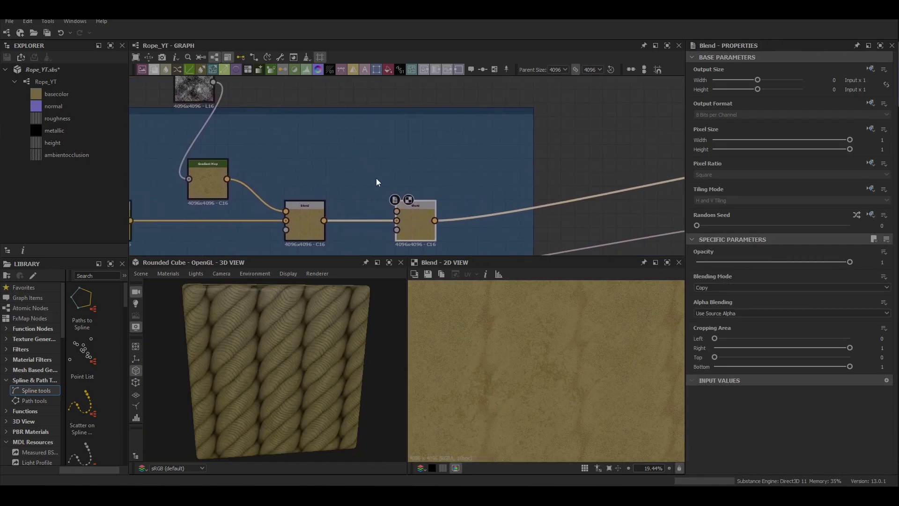
pyautogui.moveTo(379, 119); pyautogui.dragTo(361, 146, button='middle')
pyautogui.click(319, 194)
pyautogui.press('space')
pyautogui.press('Down')
pyautogui.press('Return')
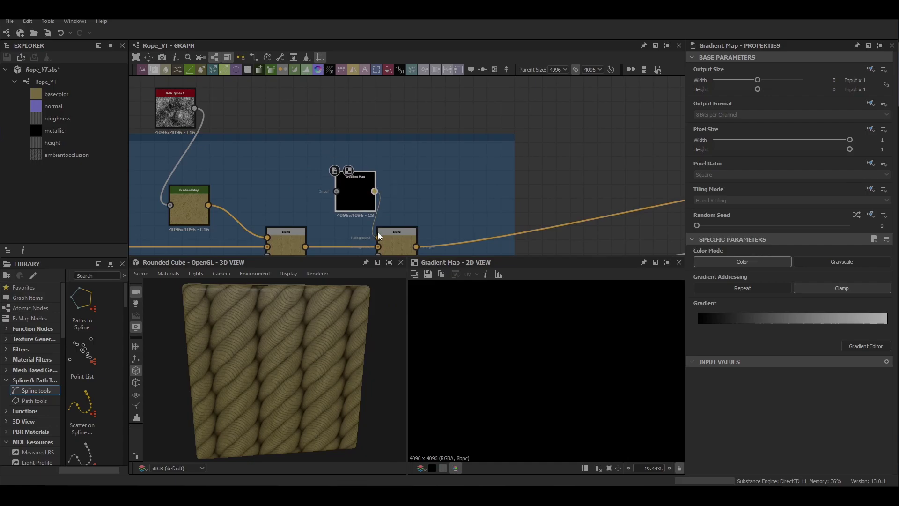
pyautogui.moveTo(356, 199); pyautogui.dragTo(356, 192)
# Add a BnW Spots 2 noise node above the Defuse frame and connect it to the new Gradient Map
pyautogui.moveTo(337, 97); pyautogui.dragTo(342, 124, button='middle')
pyautogui.press('space')
pyautogui.write('bnw')
pyautogui.press('Down')
pyautogui.press('Return')
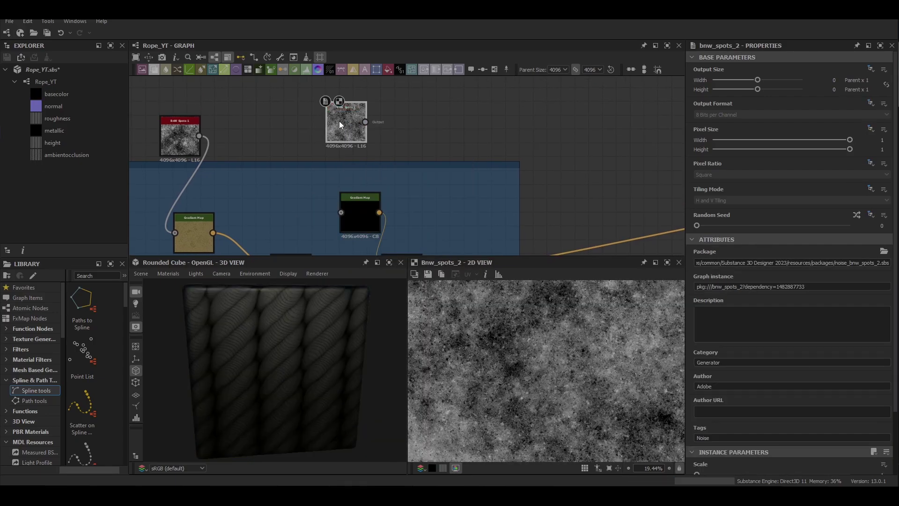
pyautogui.moveTo(365, 122); pyautogui.dragTo(341, 212)
# Set the fourth diffuse Blend to Min (Darken) with an Opacity of about 0.26
pyautogui.moveTo(381, 128); pyautogui.dragTo(313, 30, button='middle')
pyautogui.doubleClick(334, 177)
pyautogui.click(699, 287)
pyautogui.click(729, 331)
pyautogui.moveTo(758, 263); pyautogui.dragTo(736, 270)
pyautogui.scroll(5, 260, 395)
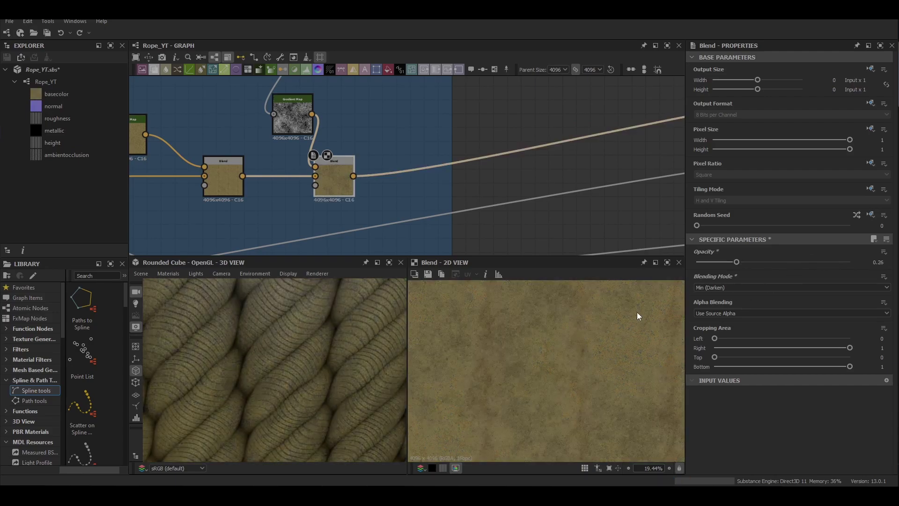
# Insert a fifth Blend node before the base color output and widen the Defuse frame to make room for it
pyautogui.scroll(-3, 305, 208)
pyautogui.press('b')
pyautogui.doubleClick(347, 204)
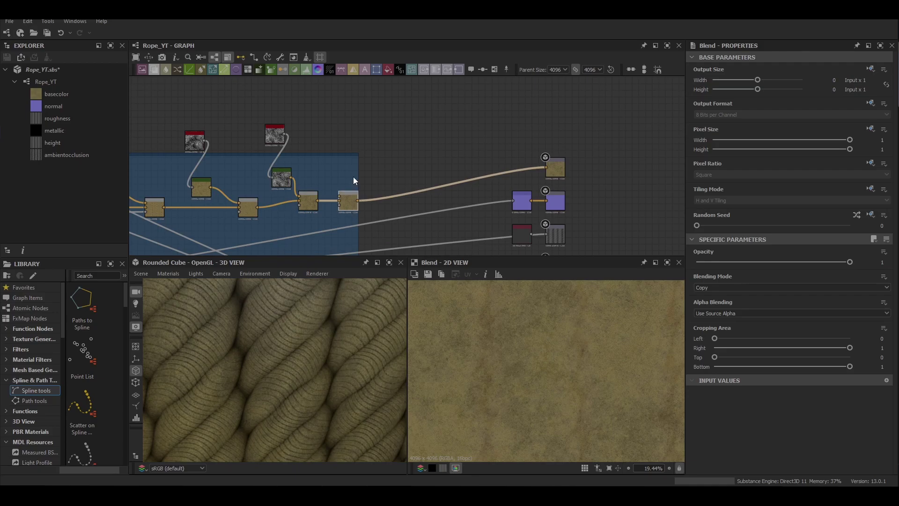
pyautogui.moveTo(363, 177); pyautogui.dragTo(433, 177)
pyautogui.moveTo(344, 196); pyautogui.dragTo(364, 197)
pyautogui.moveTo(348, 175); pyautogui.dragTo(397, 176, button='middle')
# Add a Gradient Map above the fifth diffuse Blend and a Fractal Sum Base noise node above the frame
pyautogui.press('space')
pyautogui.write('gr')
pyautogui.press('Return')
pyautogui.press('space')
pyautogui.write('fra')
pyautogui.click(408, 212)
pyautogui.scroll(2, 384, 137)
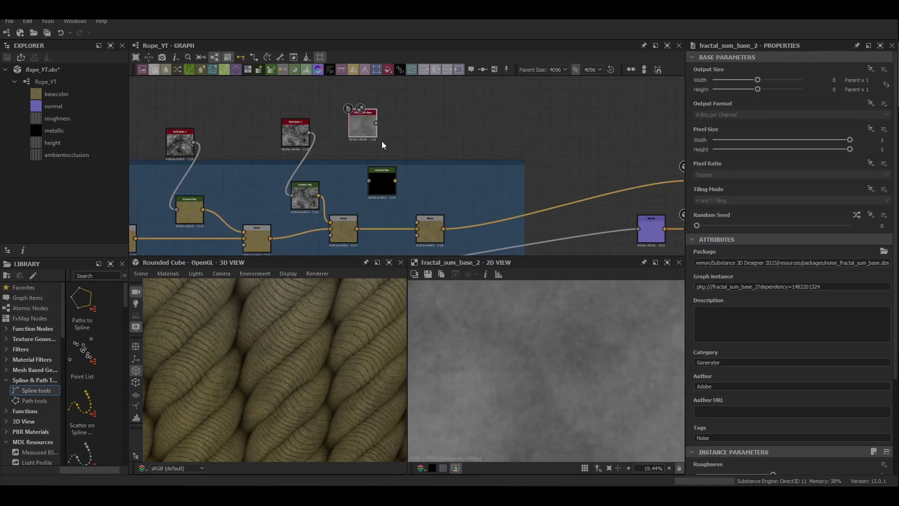
# Connect the fractal noise's Gradient Map to the fifth Blend's foreground and set its blending mode to Overlay
pyautogui.moveTo(424, 221); pyautogui.dragTo(417, 222)
pyautogui.click(426, 226)
pyautogui.click(762, 287)
pyautogui.click(744, 344)
# Add a Flood Fill to Random Color node and feed the fractal noise's Gradient Map into it
pyautogui.press('space')
pyautogui.write('flof')
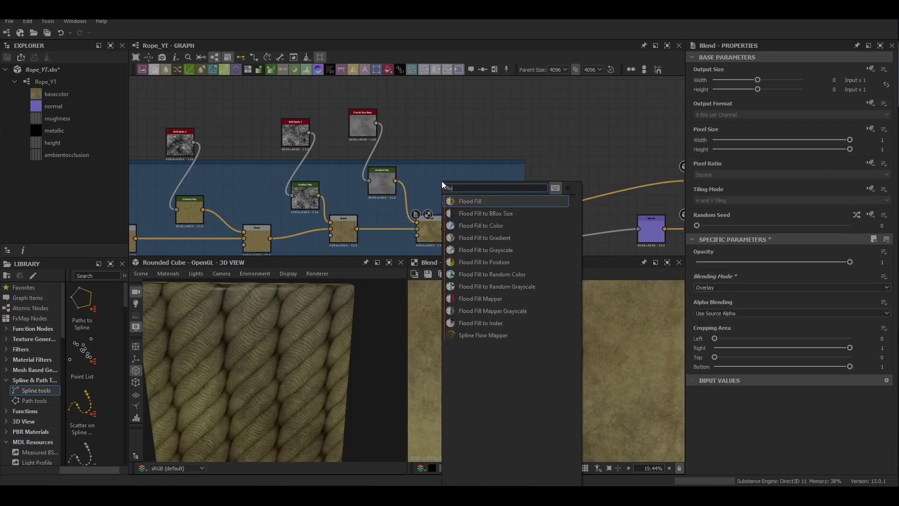
pyautogui.press('Down')
pyautogui.press('Down')
pyautogui.press('Down')
pyautogui.press('Down')
pyautogui.press('Down')
pyautogui.press('Return')
pyautogui.moveTo(395, 181); pyautogui.dragTo(427, 180)
pyautogui.moveTo(434, 182); pyautogui.dragTo(454, 181)
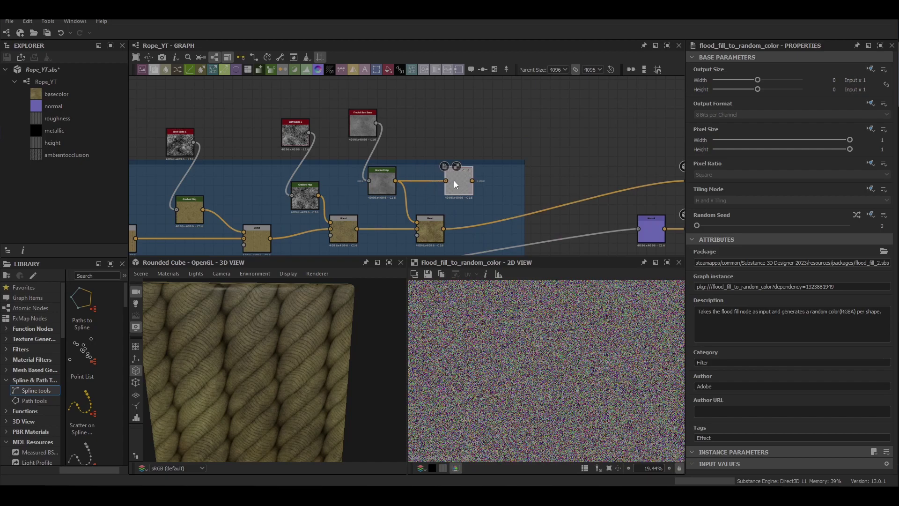
# Add a sixth Blend with the random color as foreground, and set it to Overlay with an Opacity of about 0.43
pyautogui.moveTo(487, 228); pyautogui.dragTo(452, 226, button='middle')
pyautogui.keyDown('ctrl'); pyautogui.click(479, 215); pyautogui.keyUp('ctrl')
pyautogui.press('space')
pyautogui.click(481, 214)
pyautogui.moveTo(520, 207); pyautogui.dragTo(463, 222)
pyautogui.click(791, 287)
pyautogui.click(749, 347)
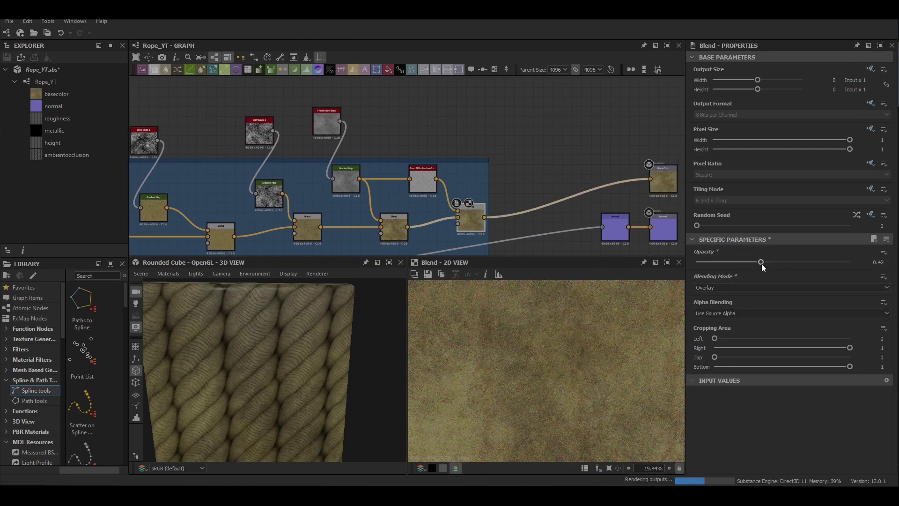
pyautogui.moveTo(762, 267); pyautogui.dragTo(764, 267)
# Add an HSL node after the sixth diffuse Blend with Saturation about 0.47 and Lightness about 0.57
pyautogui.press('space')
pyautogui.write('hsl')
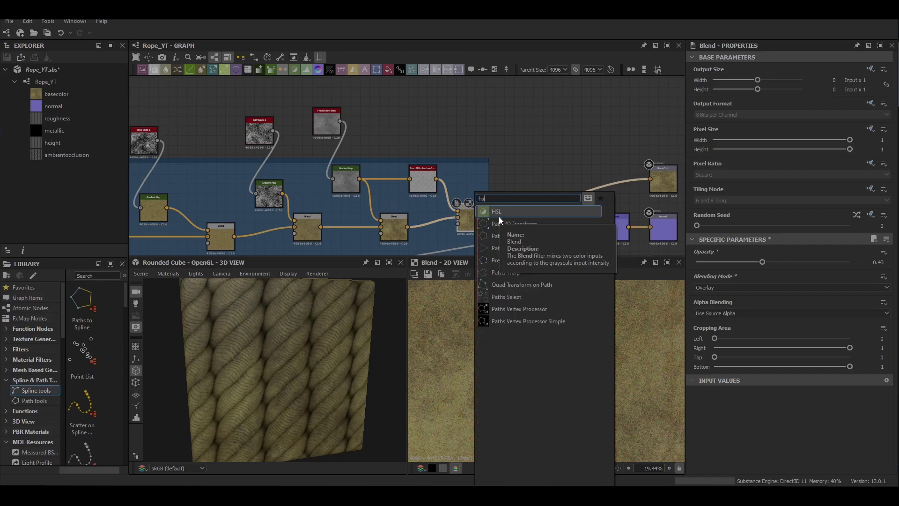
pyautogui.press('Return')
pyautogui.moveTo(773, 286); pyautogui.dragTo(782, 313)
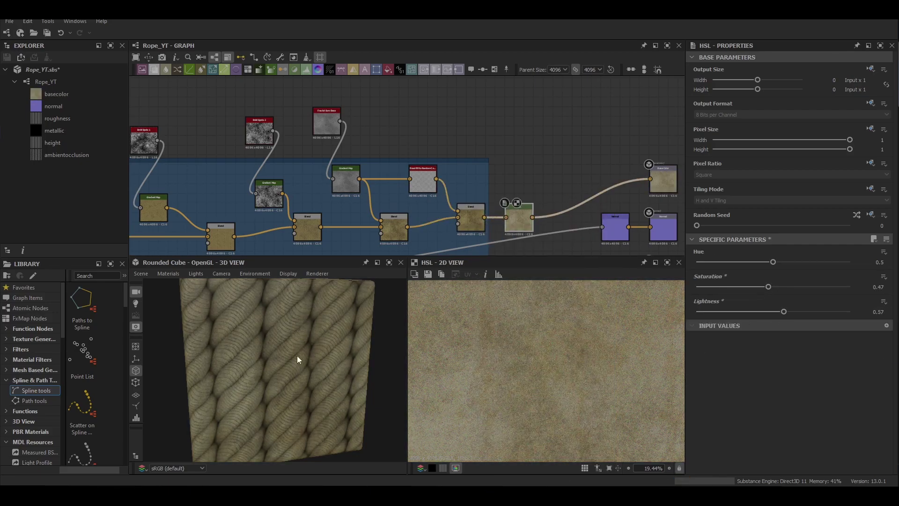
pyautogui.scroll(4, 281, 386)
pyautogui.scroll(-3, 284, 386)
pyautogui.moveTo(284, 386)
pyautogui.mouseDown()
pyautogui.moveTo(272, 373)
pyautogui.moveTo(277, 389)
pyautogui.mouseUp()
pyautogui.scroll(-1, 526, 222)
# Insert a Color Temperature Adjustment node between the HSL node and the base color output
pyautogui.moveTo(525, 222); pyautogui.dragTo(389, 177, button='middle')
pyautogui.press('space')
pyautogui.write('cl')
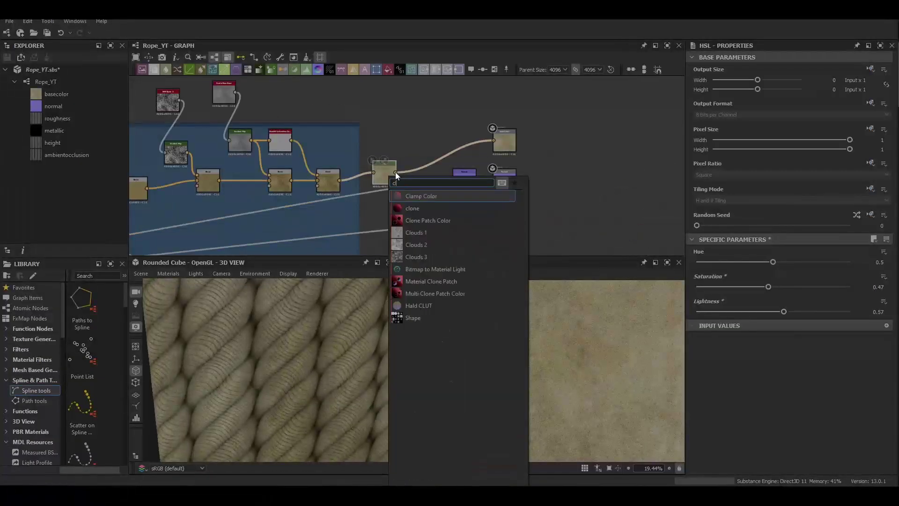
pyautogui.write('cl')
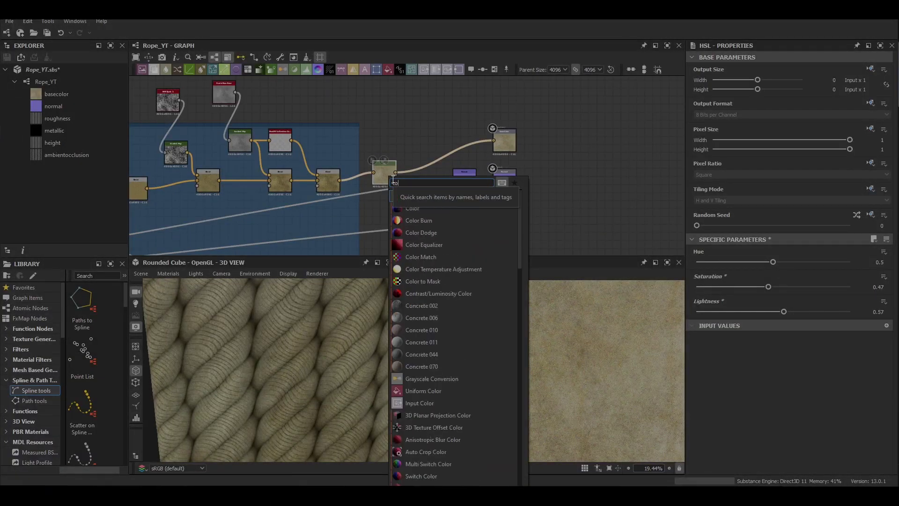
pyautogui.click(487, 255)
pyautogui.scroll(-1, 471, 188)
pyautogui.moveTo(471, 189); pyautogui.dragTo(422, 157, button='middle')
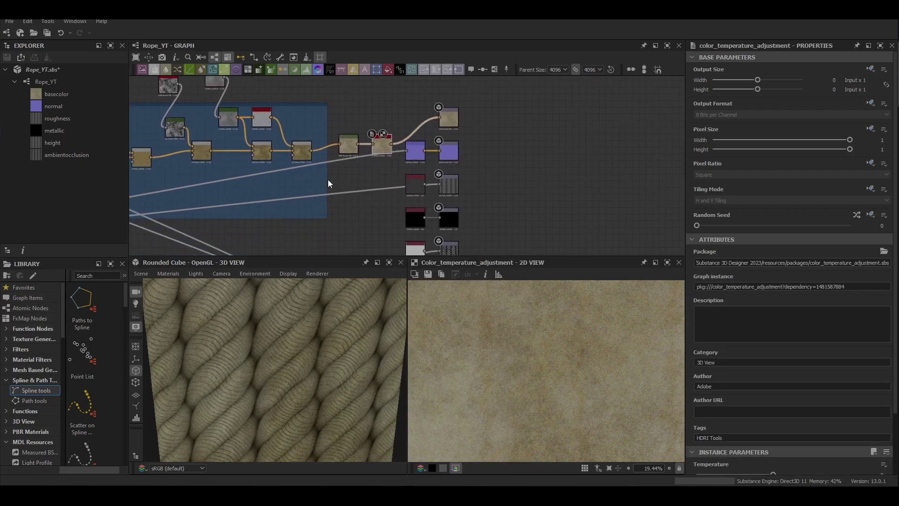
# Widen the Defuse frame around the new color nodes and shift the output nodes farther away from it
pyautogui.moveTo(328, 183); pyautogui.dragTo(395, 177)
pyautogui.scroll(-3, 457, 178)
pyautogui.moveTo(457, 179); pyautogui.dragTo(448, 166, button='middle')
pyautogui.moveTo(504, 87); pyautogui.dragTo(459, 233)
pyautogui.moveTo(425, 167); pyautogui.dragTo(555, 174)
# Lower the Color Temperature Adjustment node's Temperature to about -0.07
pyautogui.scroll(4, 402, 145)
pyautogui.click(426, 155)
pyautogui.scroll(-3, 748, 291)
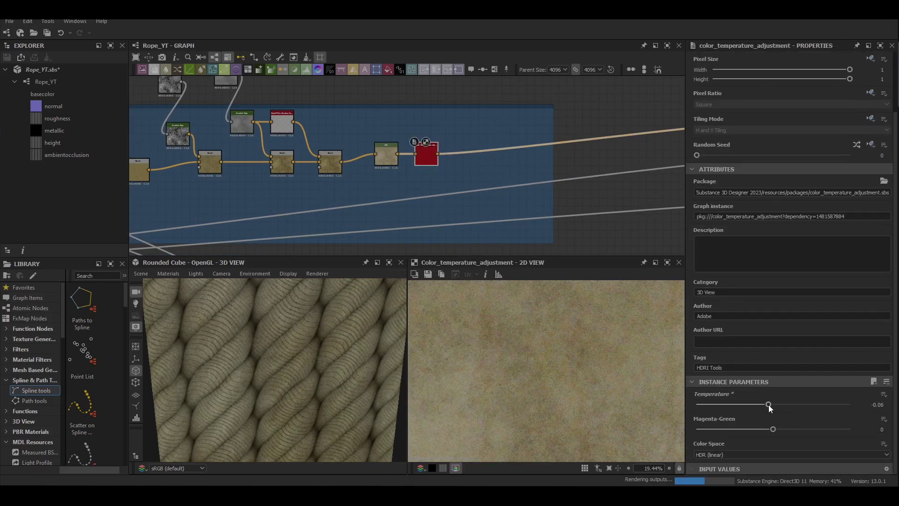
# Add a Blend after the color temperature node, with the grayscale node below the frame feeding its foreground through a Gradient Map
pyautogui.moveTo(462, 155); pyautogui.dragTo(417, 166, button='middle')
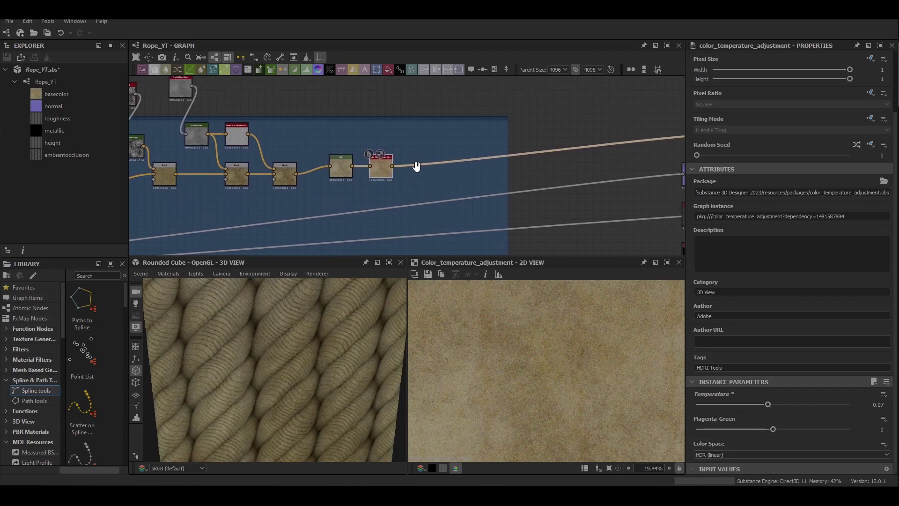
pyautogui.press('space')
pyautogui.click(441, 178)
pyautogui.moveTo(425, 169); pyautogui.dragTo(449, 170)
pyautogui.scroll(-4, 462, 133)
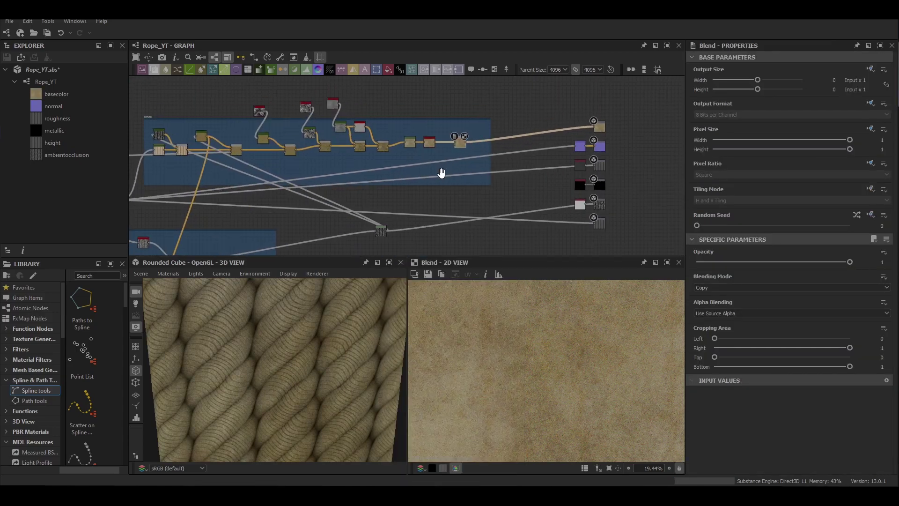
pyautogui.press('space')
pyautogui.click(450, 182)
pyautogui.moveTo(380, 237); pyautogui.dragTo(441, 153)
pyautogui.doubleClick(453, 148)
# Set the last diffuse Blend to Multiply with an Opacity of about 0.55
pyautogui.click(706, 287)
pyautogui.click(706, 312)
pyautogui.moveTo(718, 262); pyautogui.dragTo(777, 262)
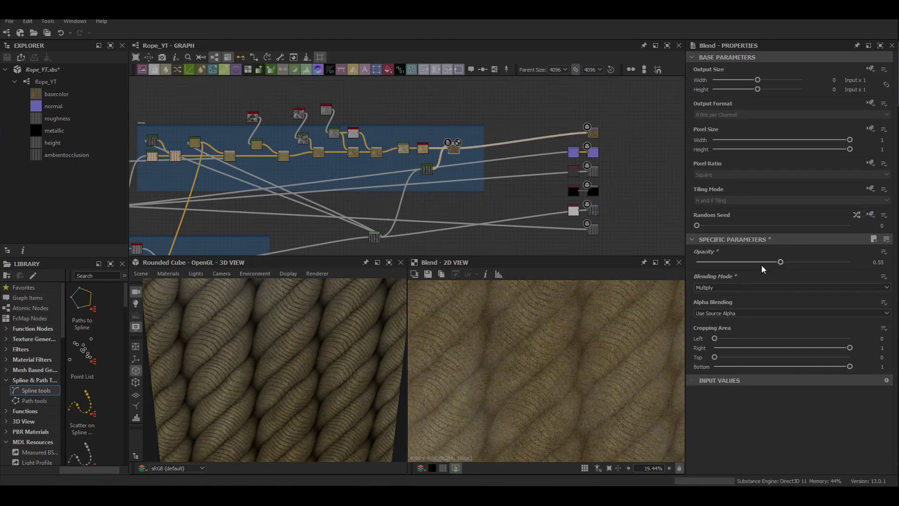
pyautogui.scroll(5, 295, 367)
pyautogui.scroll(-4, 296, 368)
pyautogui.scroll(3, 296, 366)
pyautogui.scroll(2, 448, 158)
# Add a second HSL node before the base color output and raise its Lightness to about 0.55
pyautogui.press('space')
pyautogui.write('hs')
pyautogui.click(474, 164)
pyautogui.moveTo(776, 311); pyautogui.dragTo(781, 311)
pyautogui.scroll(-4, 322, 348)
pyautogui.scroll(7, 317, 354)
pyautogui.scroll(-7, 318, 354)
pyautogui.moveTo(318, 353); pyautogui.dragTo(325, 320)
# Switch the 3D preview's default material to Metallic Roughness with Tessellation + Displacement and inspect the rope
pyautogui.click(169, 274)
pyautogui.moveTo(204, 286)
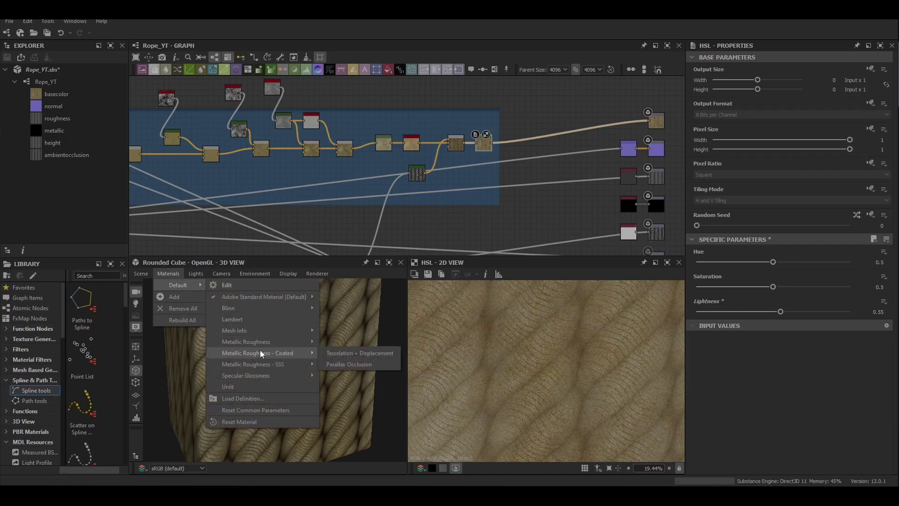
pyautogui.click(360, 340)
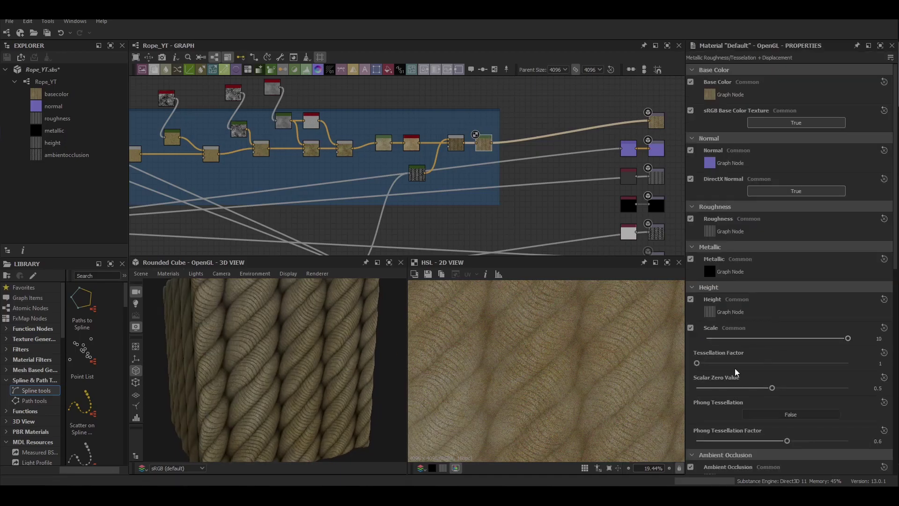
pyautogui.moveTo(394, 386); pyautogui.dragTo(335, 360)
pyautogui.scroll(4, 342, 368)
pyautogui.scroll(-6, 335, 359)
# Open the Normal node in front of the normal output
pyautogui.moveTo(553, 181); pyautogui.dragTo(480, 200, button='middle')
pyautogui.doubleClick(555, 168)
pyautogui.scroll(5, 259, 361)
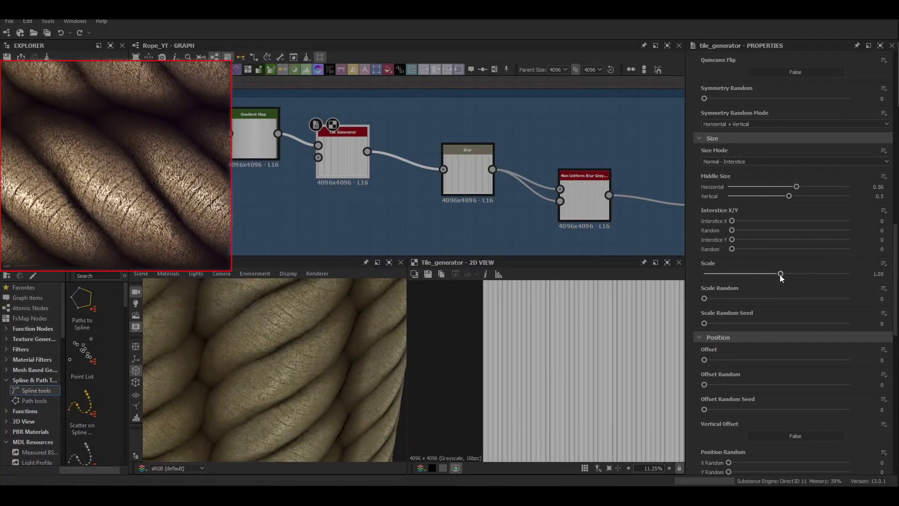
# Try a Scale of 1.4 on the Tile Generator and examine the rope's fibres in the 3D preview
pyautogui.moveTo(779, 274); pyautogui.dragTo(780, 275)
pyautogui.moveTo(293, 369)
pyautogui.mouseDown()
pyautogui.moveTo(319, 377)
pyautogui.moveTo(300, 384)
pyautogui.mouseUp()
pyautogui.press('Return')
pyautogui.scroll(5, 261, 369)
pyautogui.moveTo(264, 372); pyautogui.dragTo(321, 355)
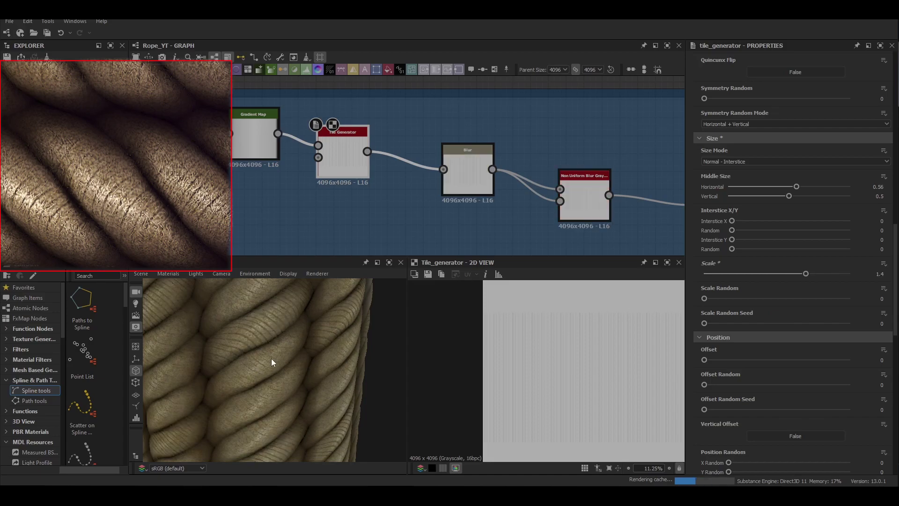
# Set the Tile Generator's Scale to 1.04 and examine the fibre detail on the rope
pyautogui.doubleClick(879, 274)
pyautogui.write('1.04')
pyautogui.press('Return')
pyautogui.scroll(5, 275, 369)
pyautogui.scroll(-7, 278, 380)
pyautogui.scroll(5, 267, 355)
pyautogui.scroll(4, 287, 371)
pyautogui.scroll(-7, 288, 371)
pyautogui.scroll(7, 300, 362)
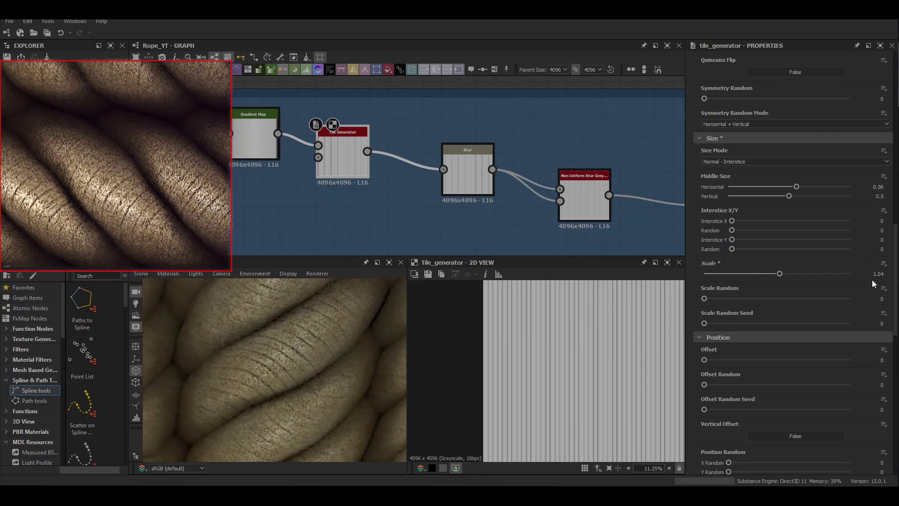
pyautogui.moveTo(345, 356); pyautogui.dragTo(344, 329)
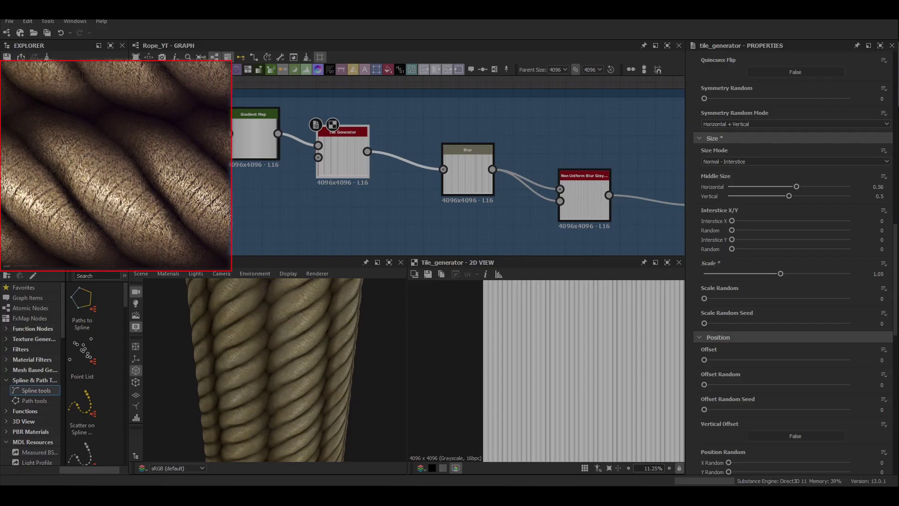